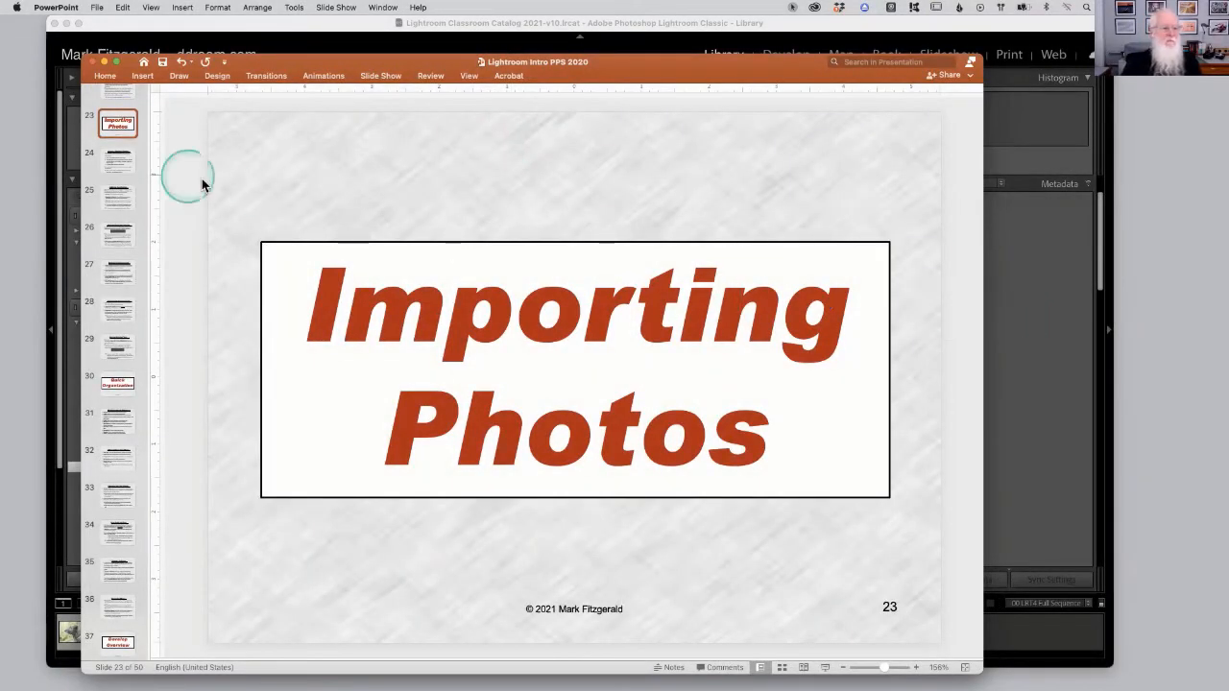
Go to slide 24 about creating a metadata template, then switch to Lightroom Classic.
left_click(117, 169)
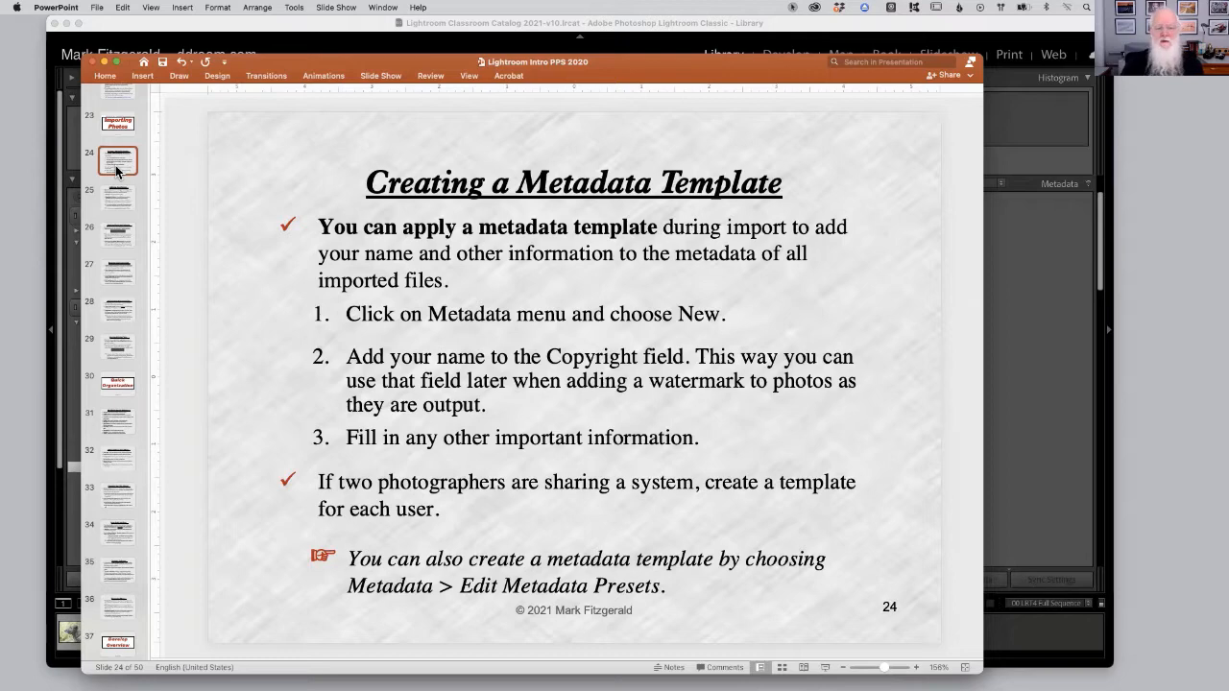
left_click(1050, 163)
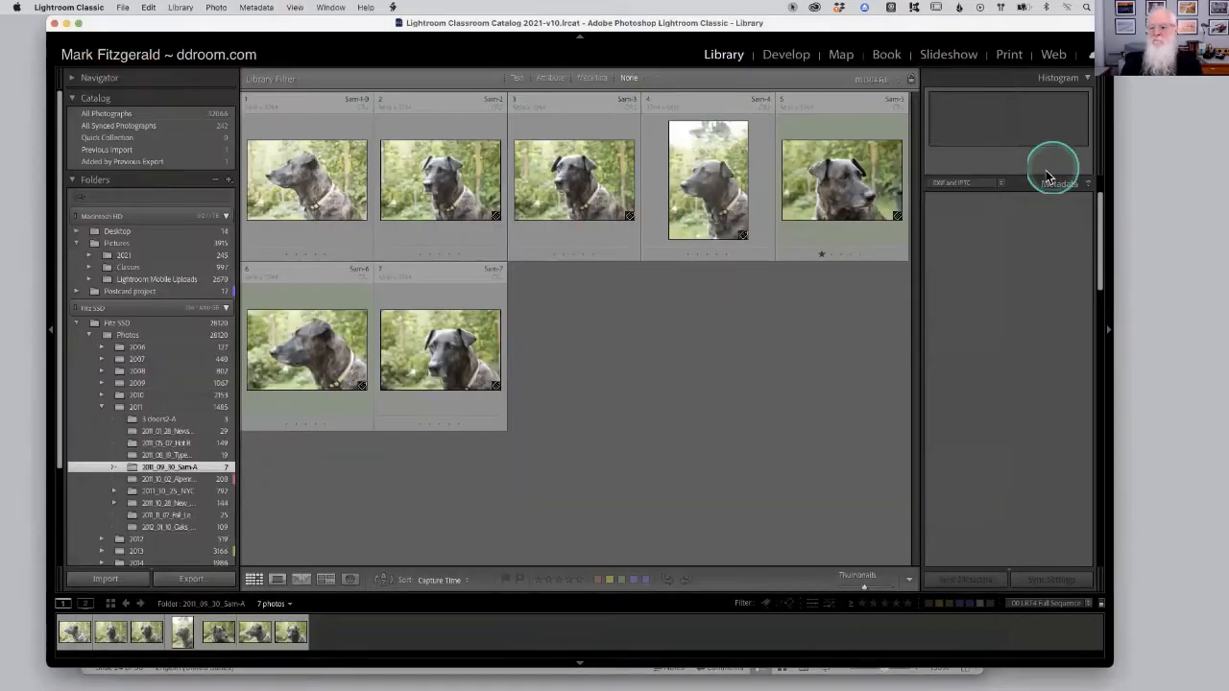
Select a photo and the Alpenrose Cross-Crusade folder, and scroll through the selected photo's metadata fields.
left_click(684, 170)
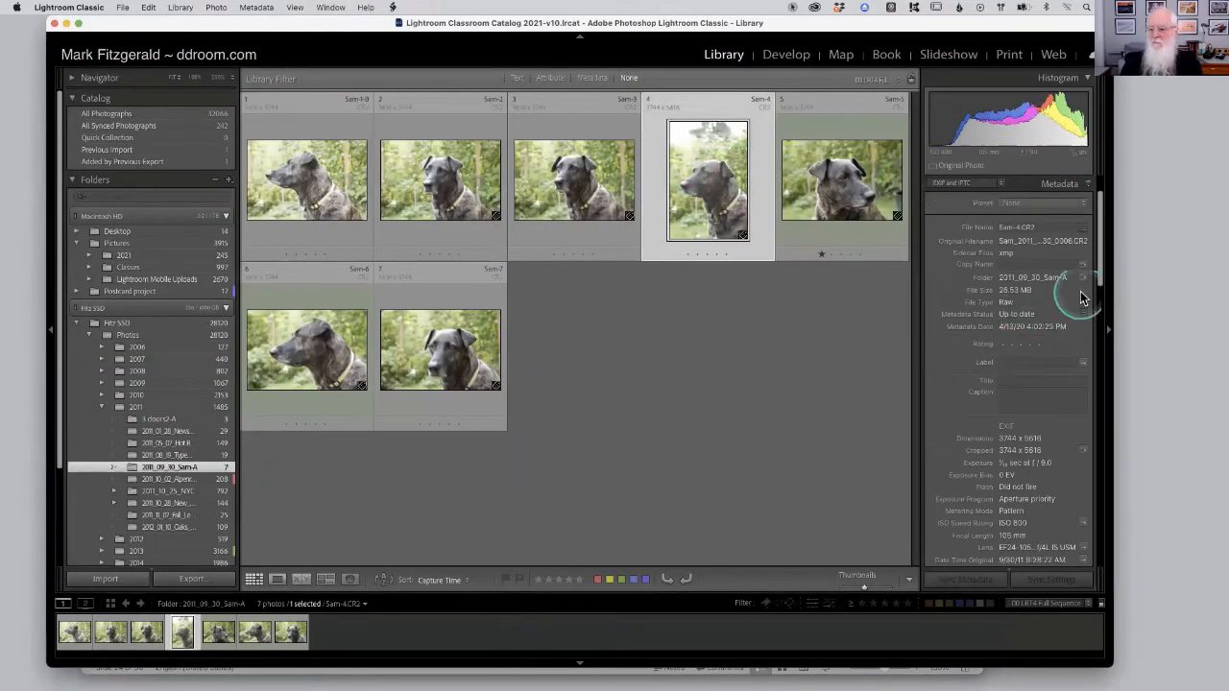
left_click_drag(1101, 272, 1105, 535)
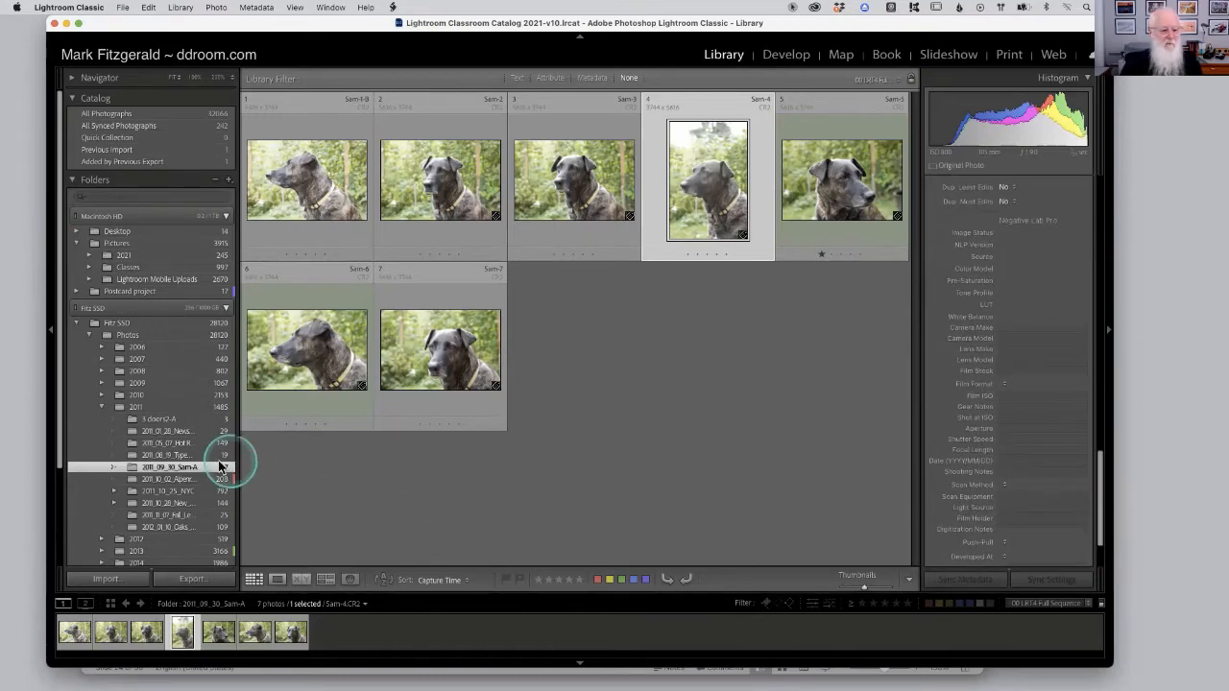
left_click(192, 478)
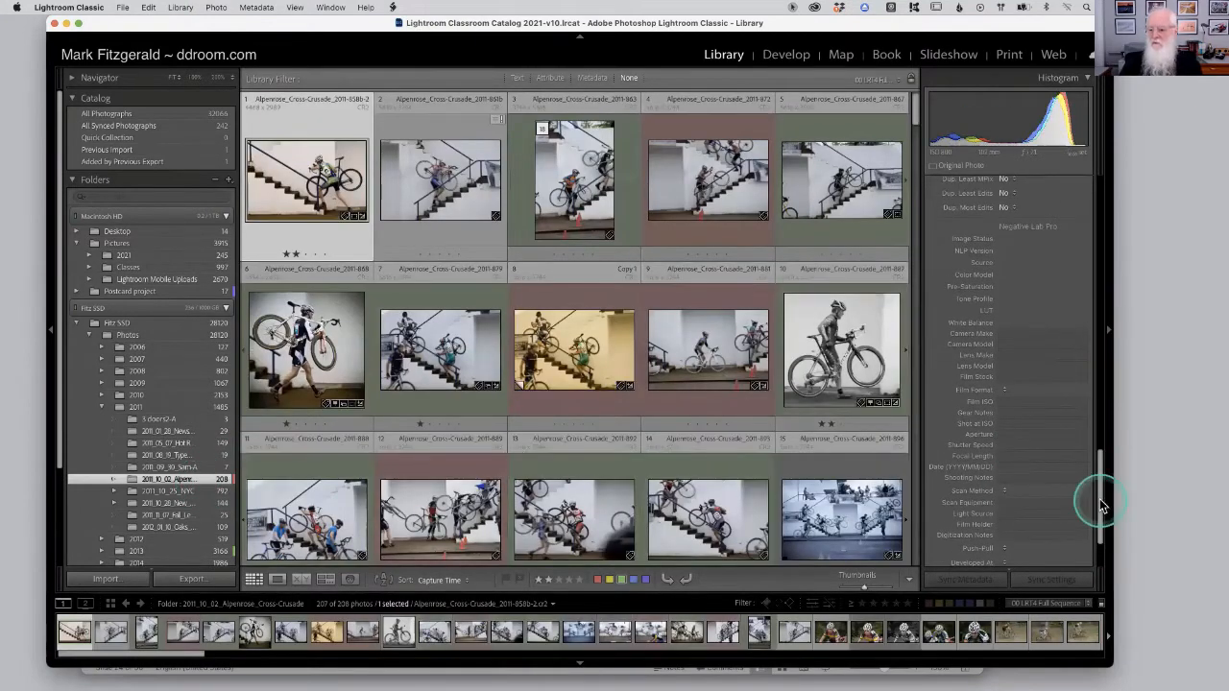
left_click_drag(1098, 502, 1100, 327)
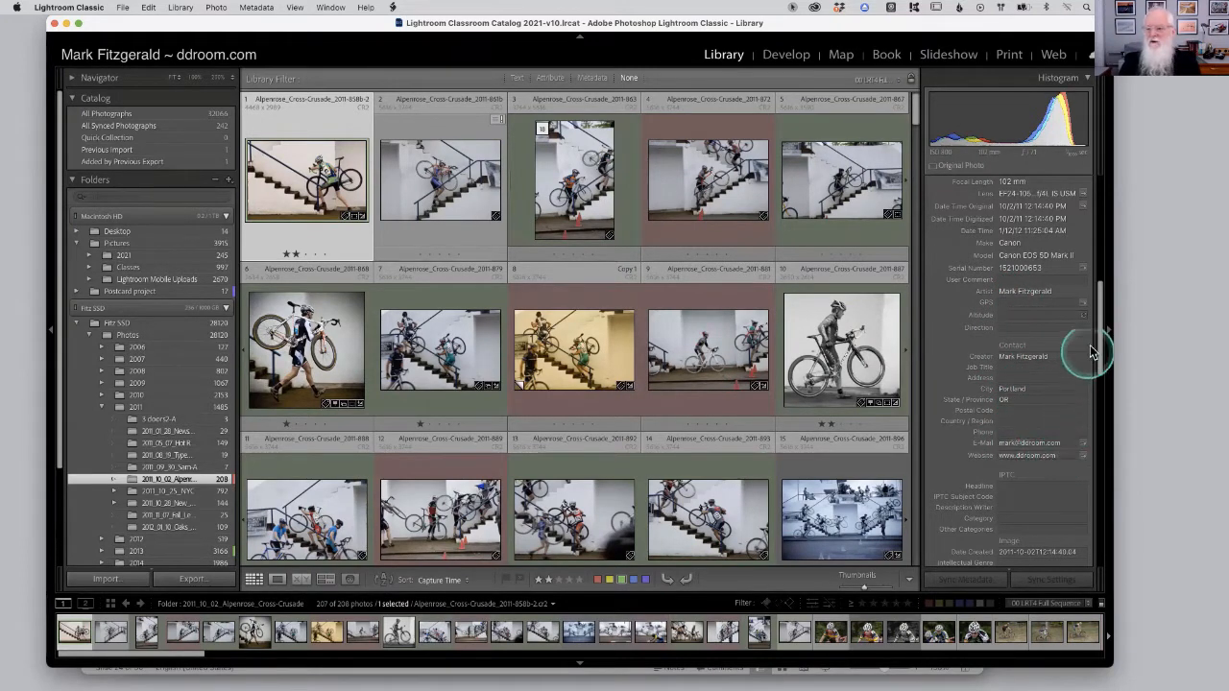
left_click_drag(1099, 340, 1102, 432)
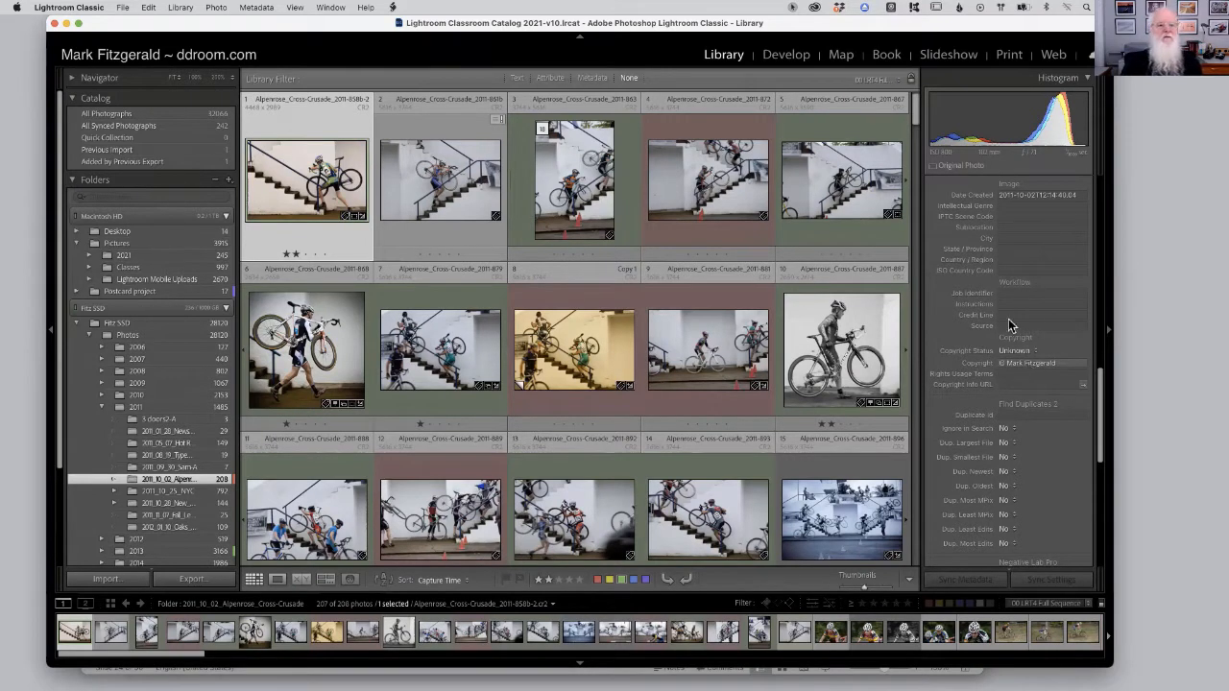
Open Edit Metadata Presets and set the preset's Copyright Status to Copyrighted.
left_click(256, 9)
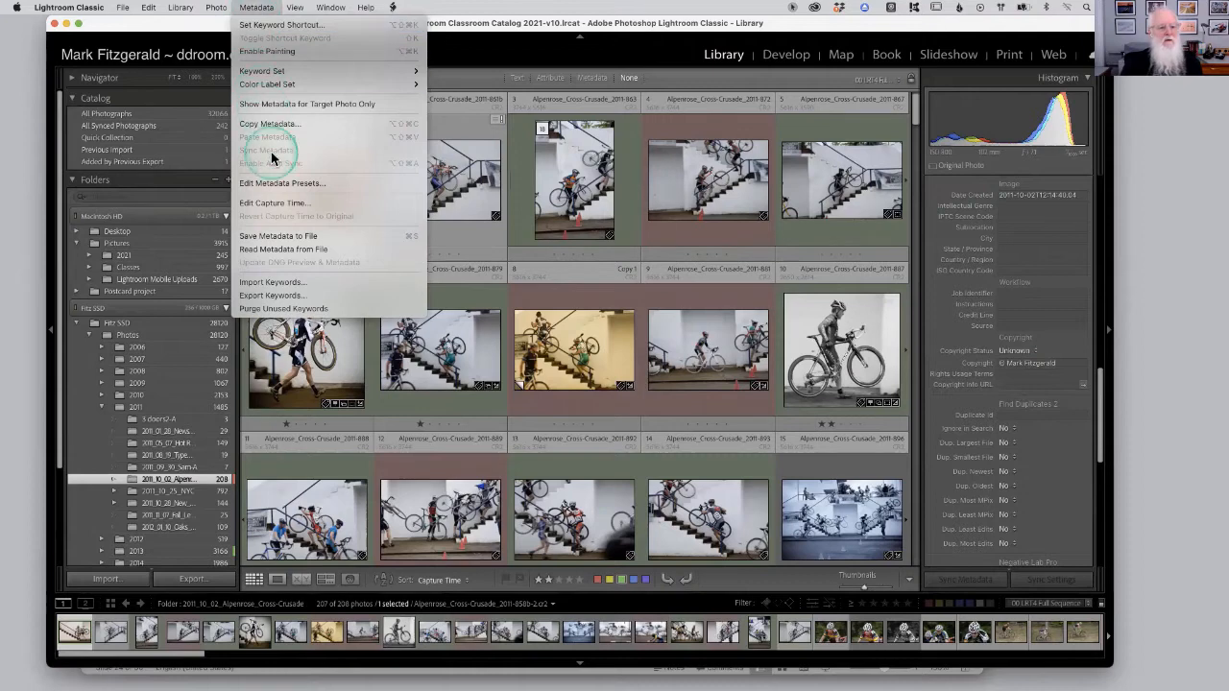
left_click(279, 186)
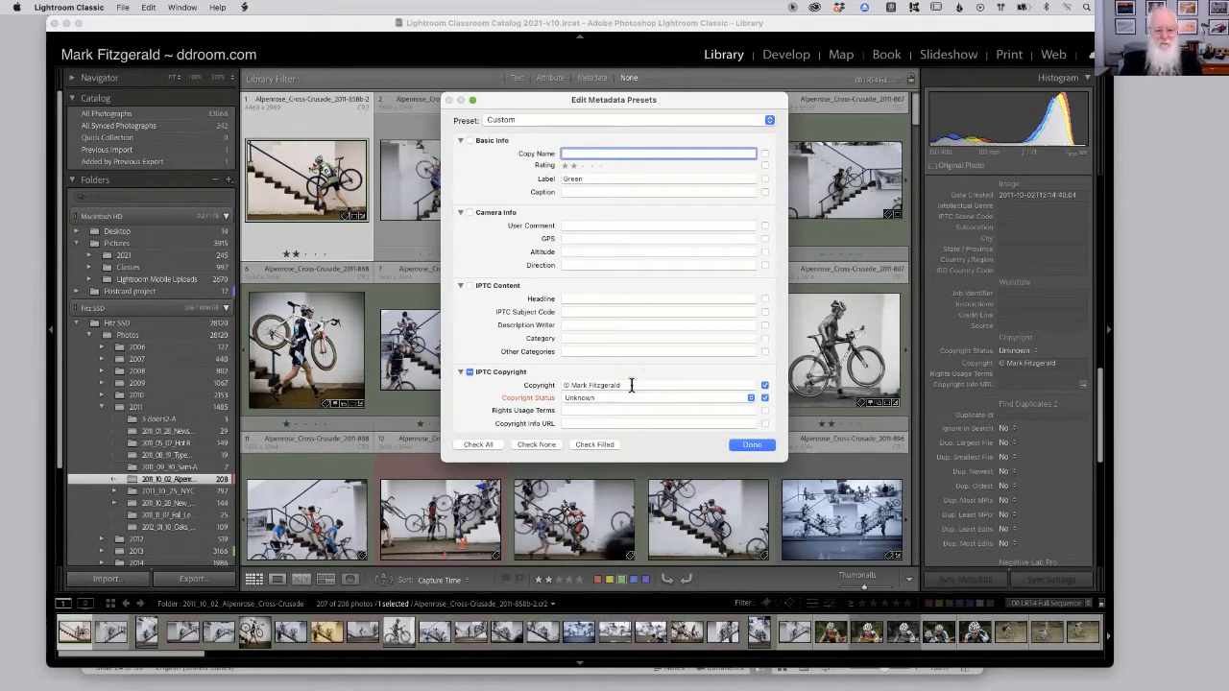
scroll(484, 401, "down", 2)
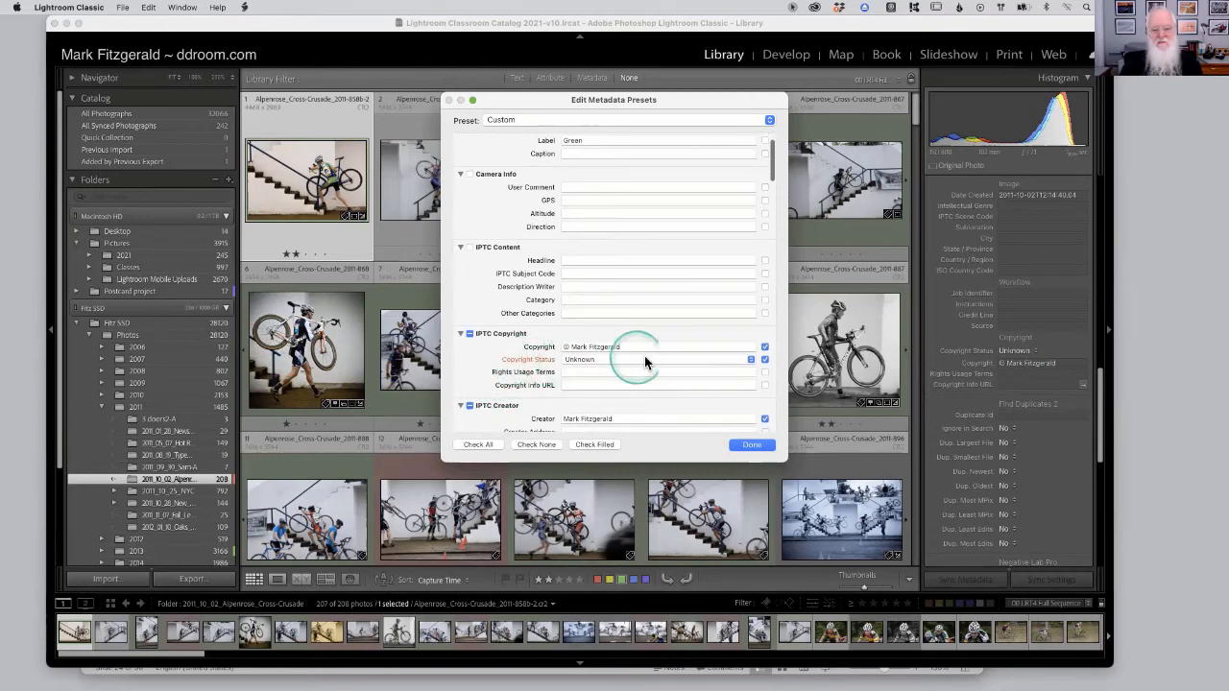
left_click(677, 359)
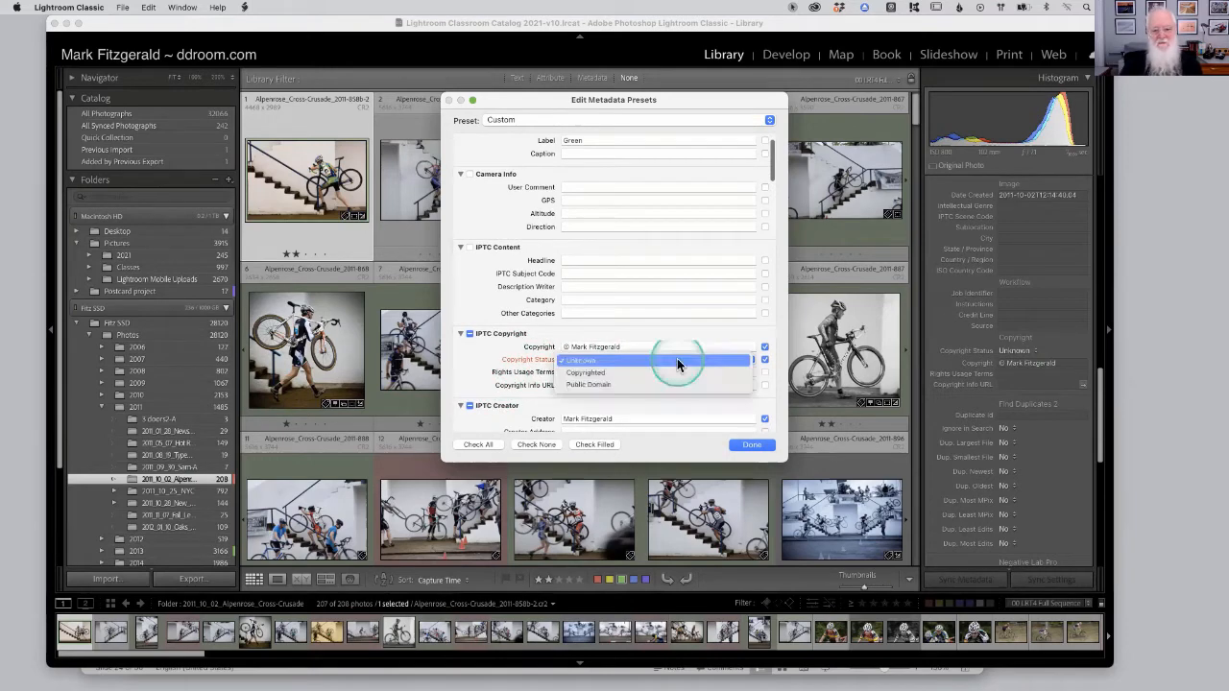
left_click(587, 372)
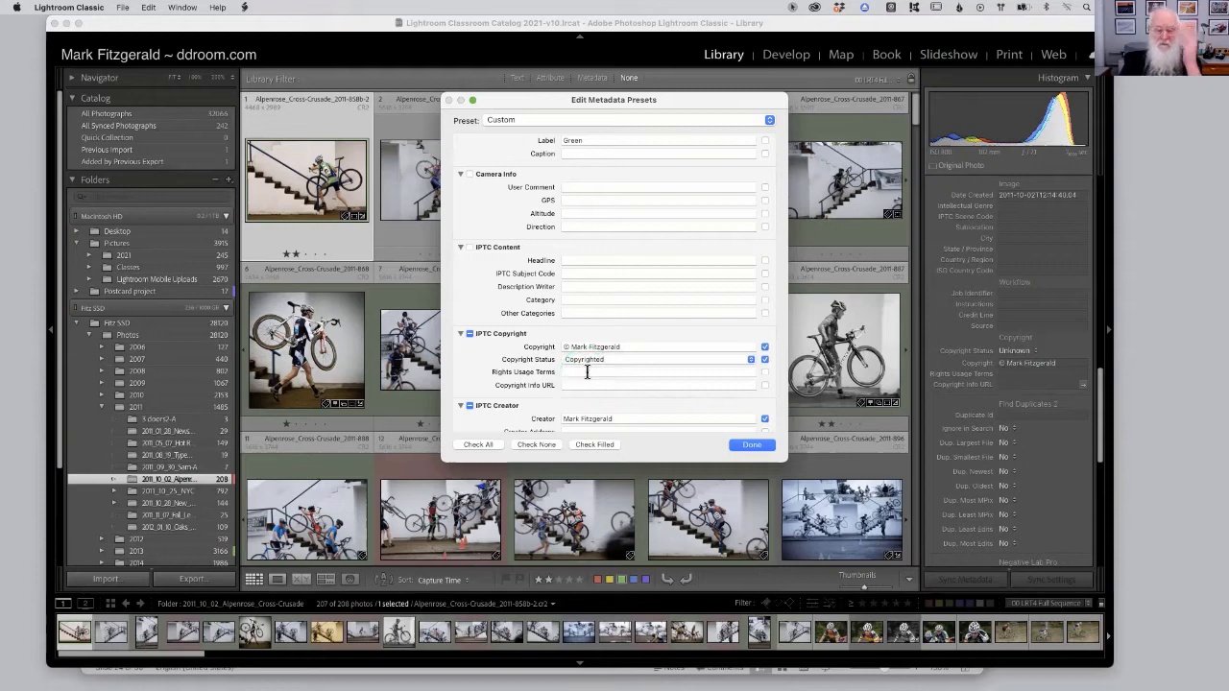
Review the preset's IPTC Copyright and Creator fields, then close the editor without saving a new preset.
left_click(505, 369)
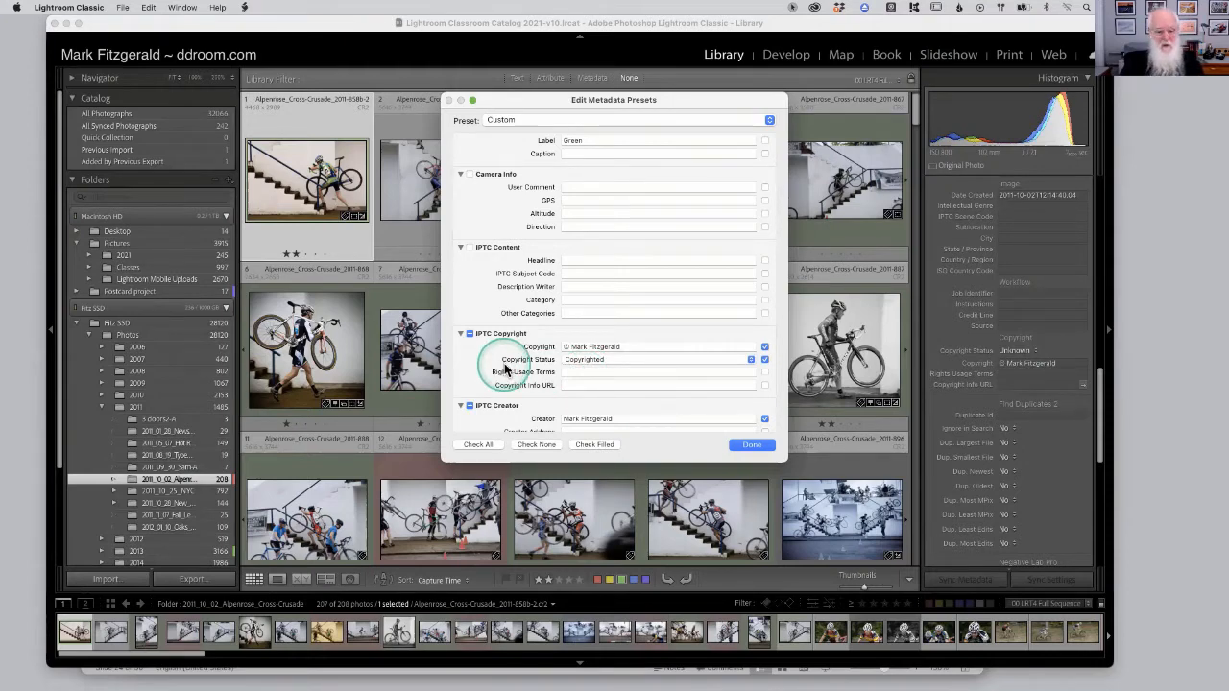
scroll(506, 369, "down", 2)
left_click(591, 355)
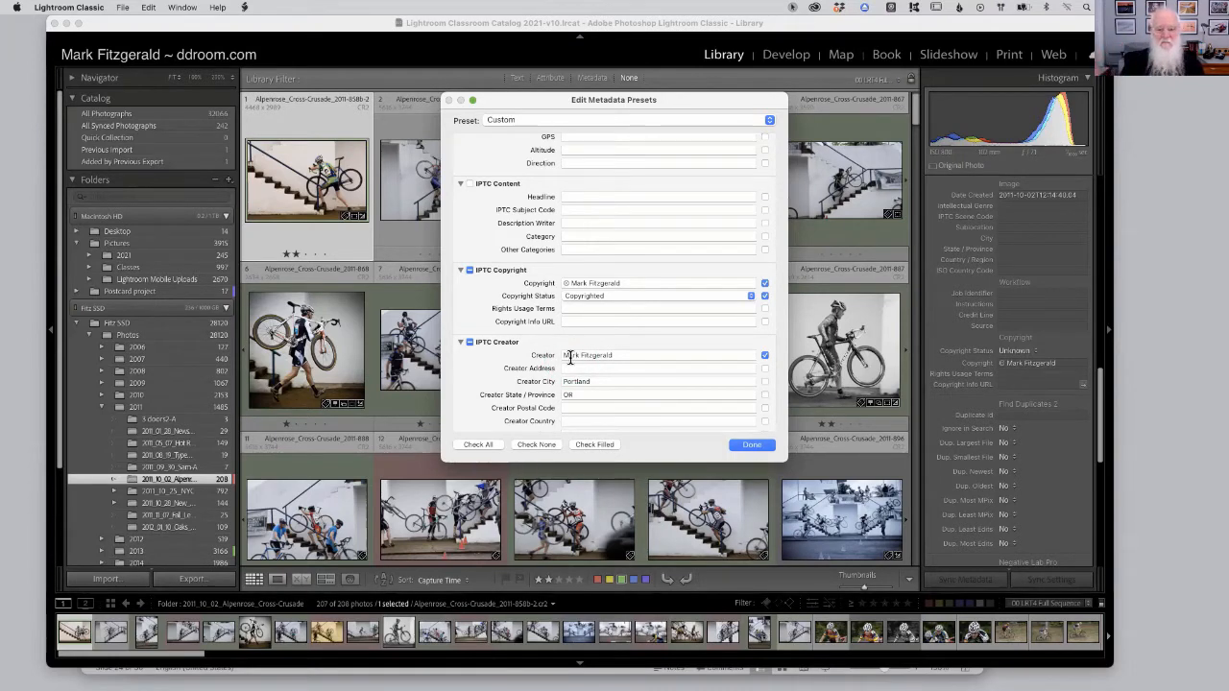
left_click(643, 354)
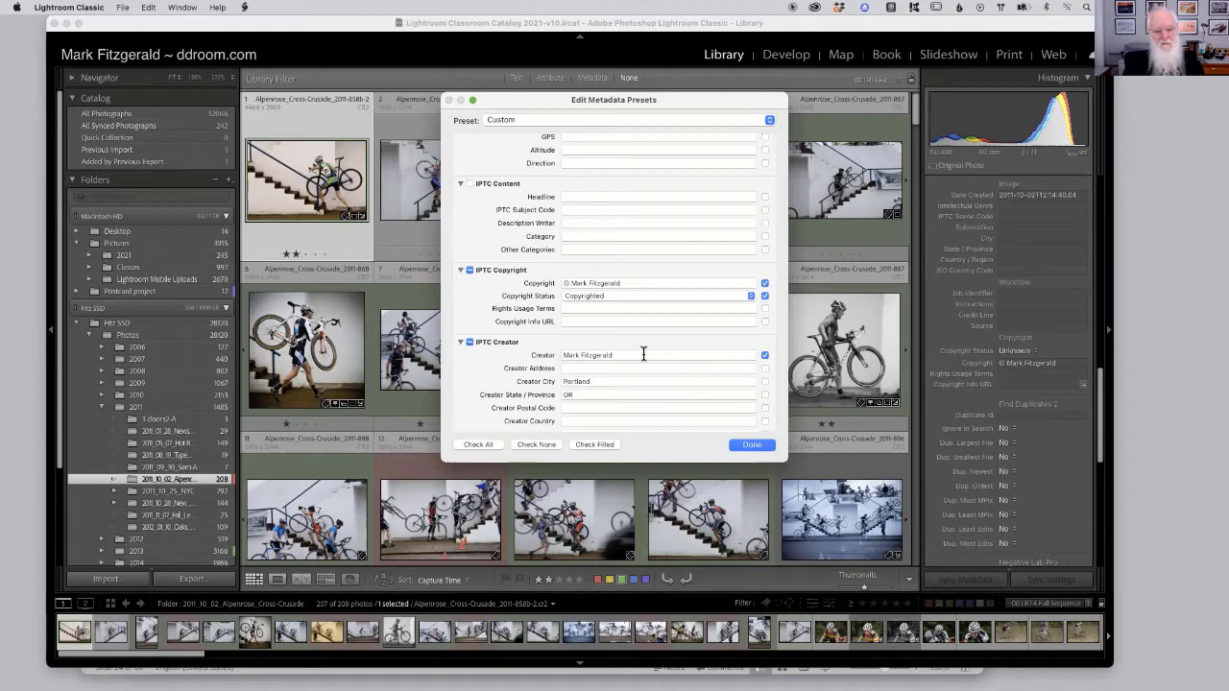
scroll(641, 352, "down", 3)
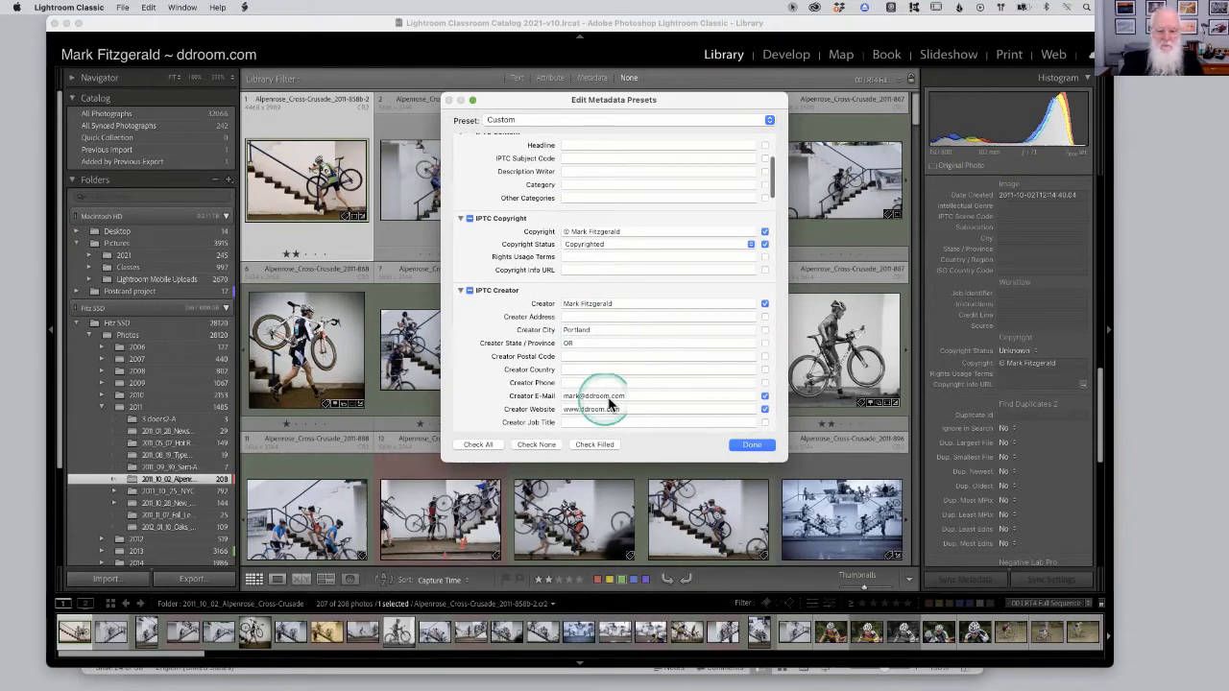
scroll(655, 398, "down", 2)
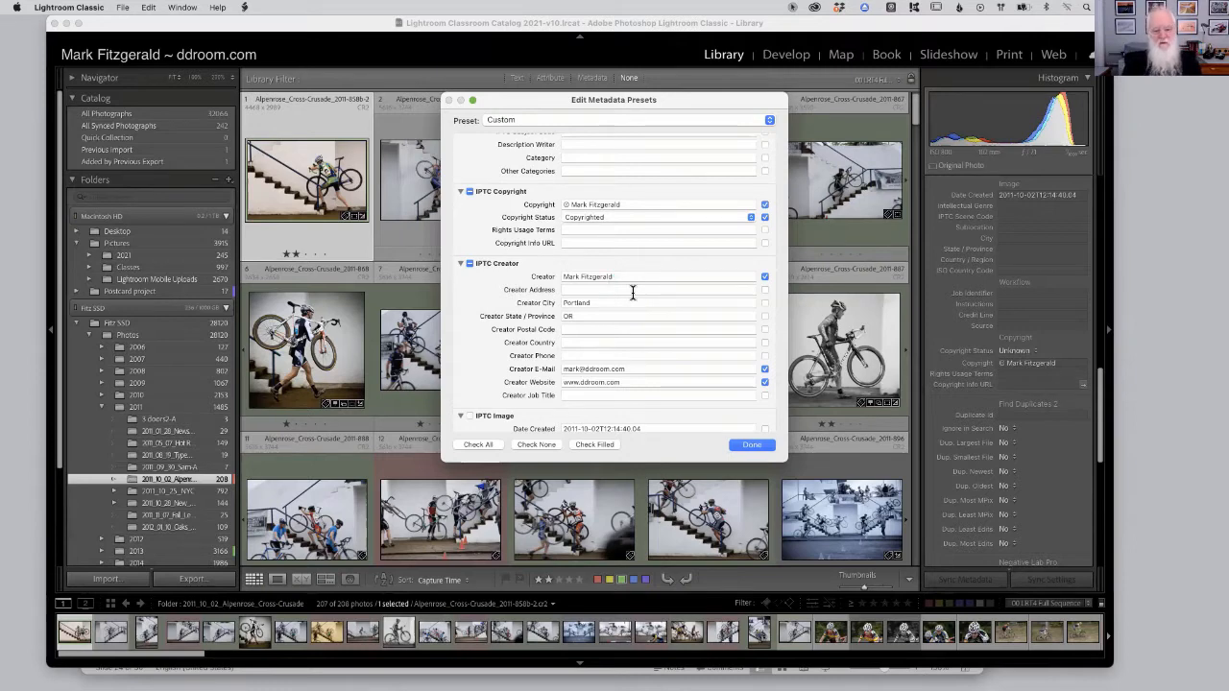
scroll(631, 292, "up", 2)
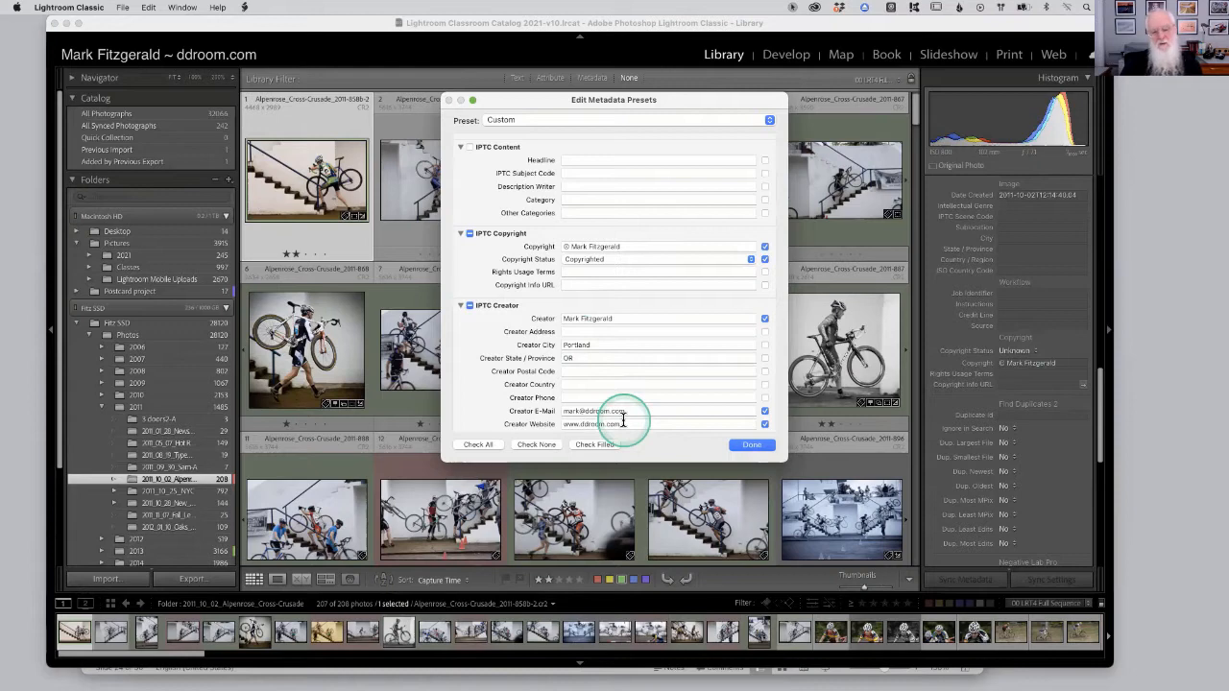
scroll(623, 419, "down", 3)
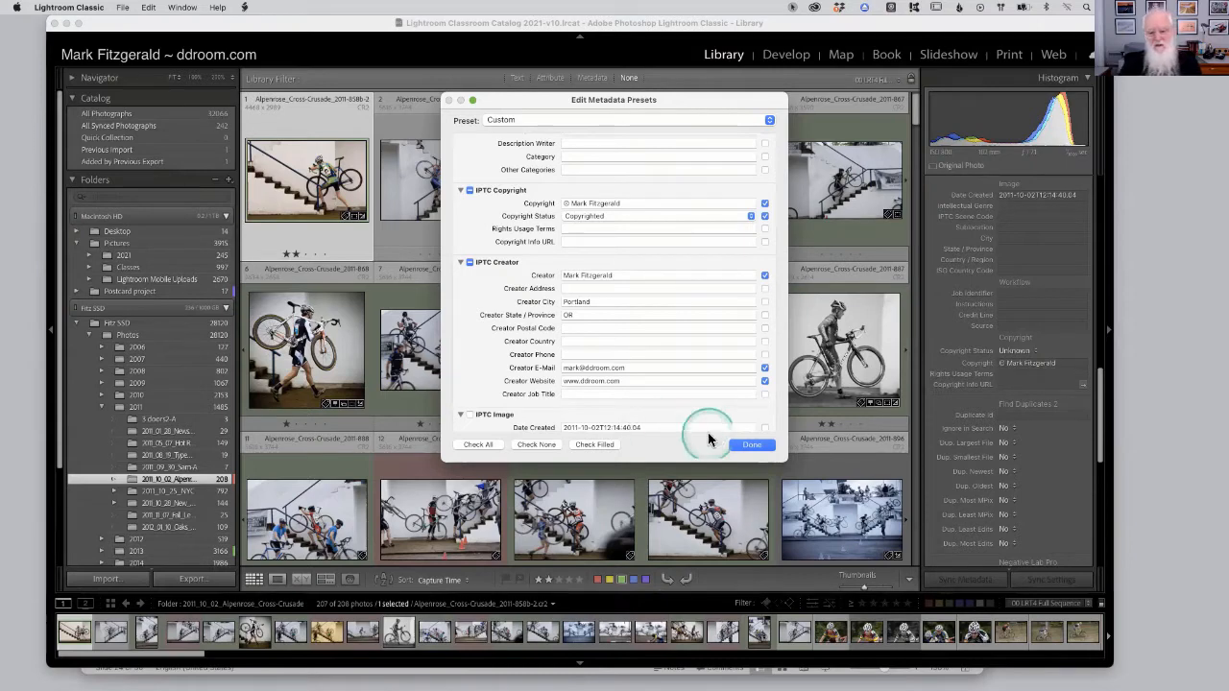
left_click(750, 445)
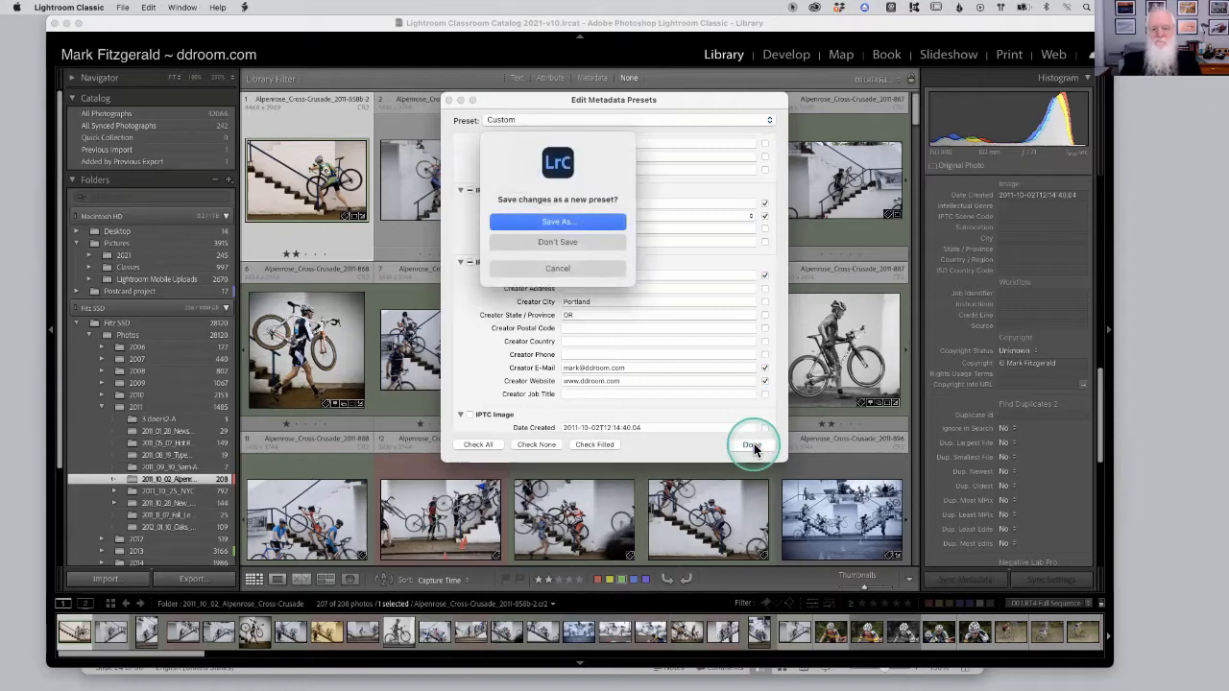
left_click(566, 245)
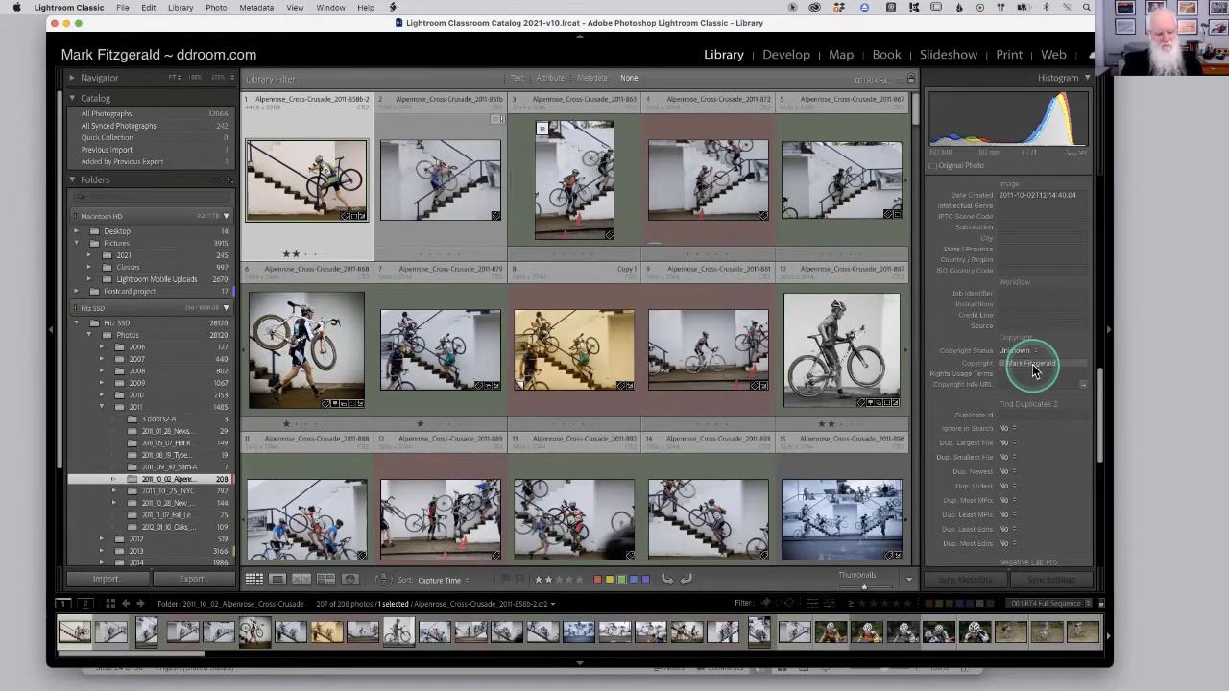
Switch to PowerPoint and go to slide 25 about Lightroom previews.
key("super+Tab")
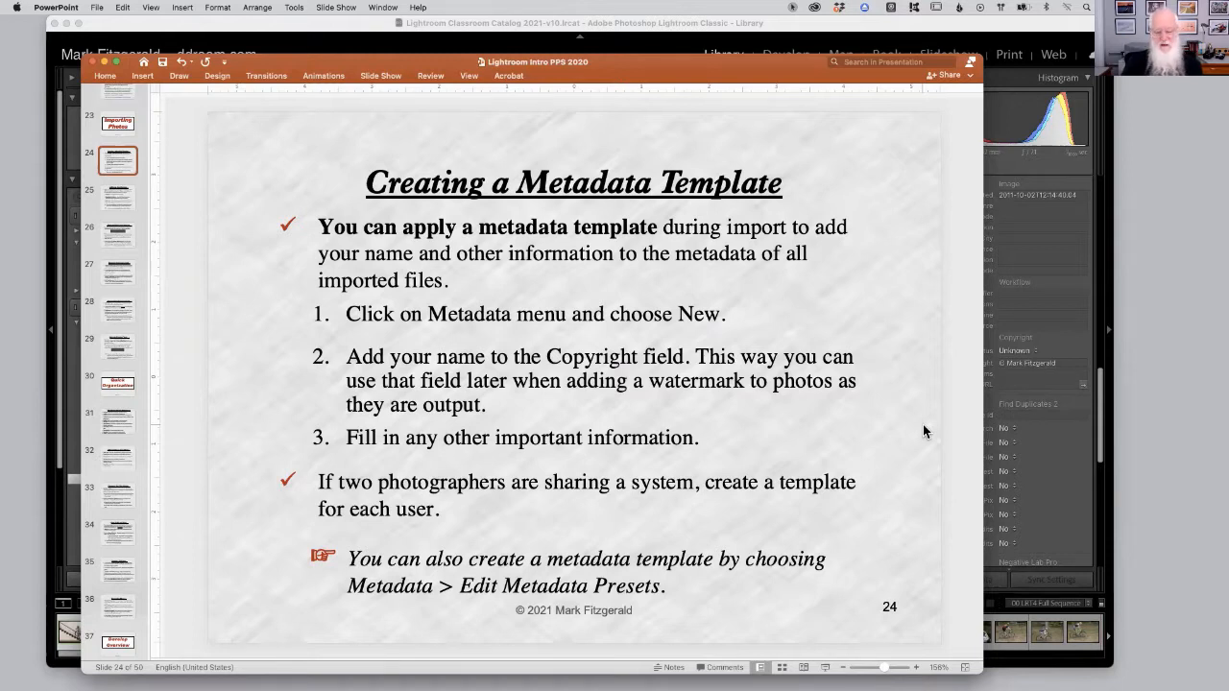
left_click(663, 393)
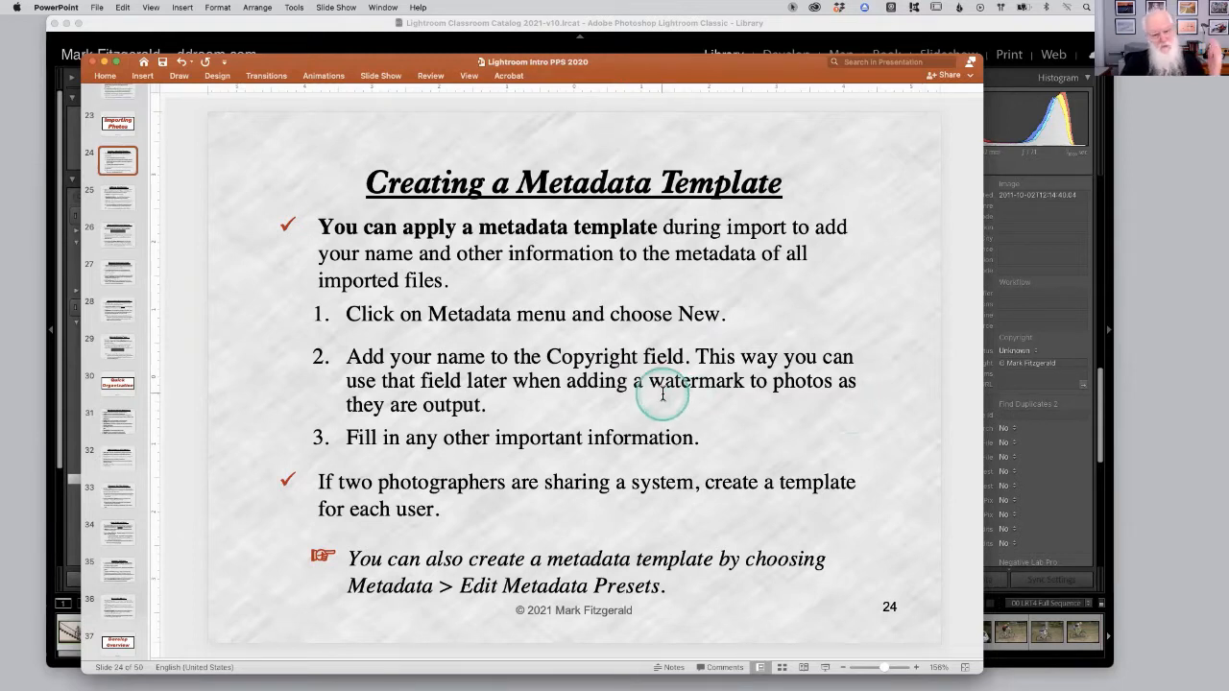
left_click(119, 203)
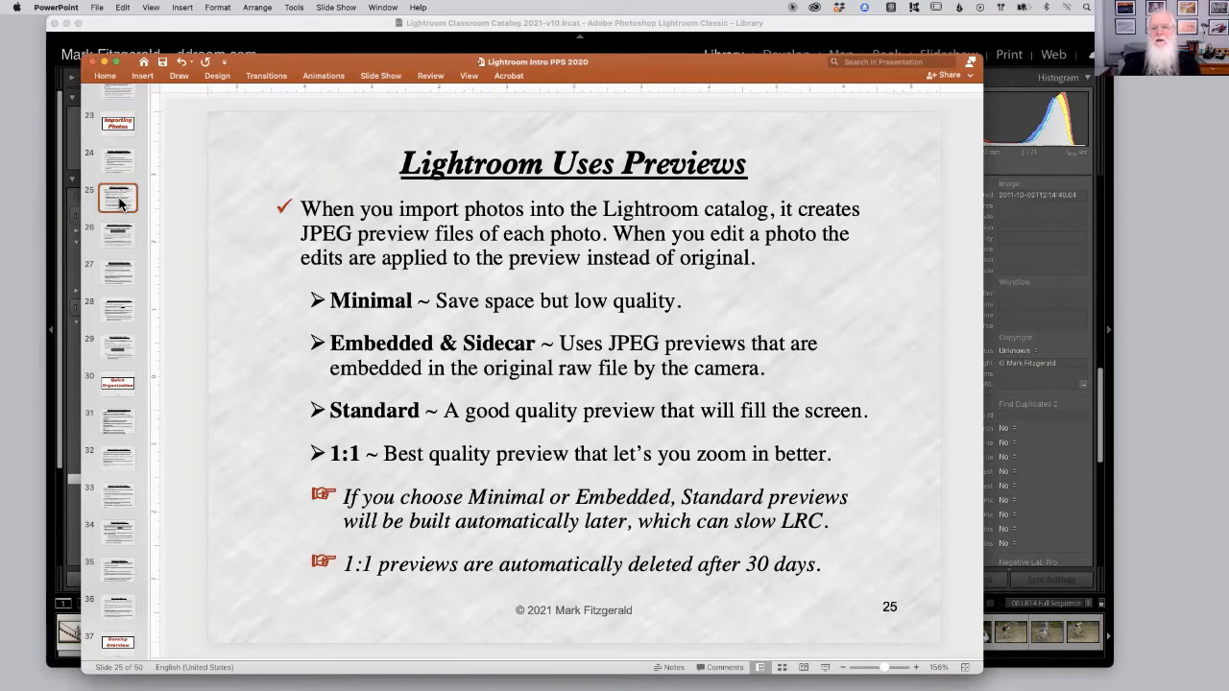
Switch to Lightroom, open the Import dialog to view the Build Previews options, and cancel the import.
left_click(896, 27)
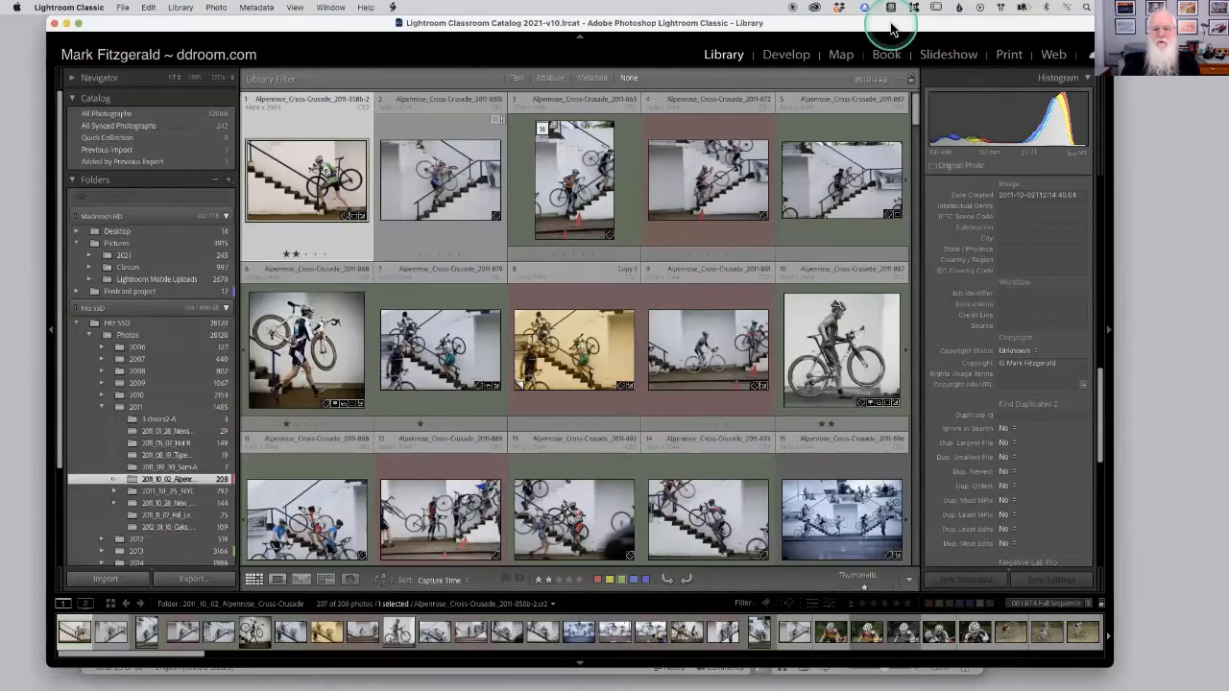
left_click(86, 579)
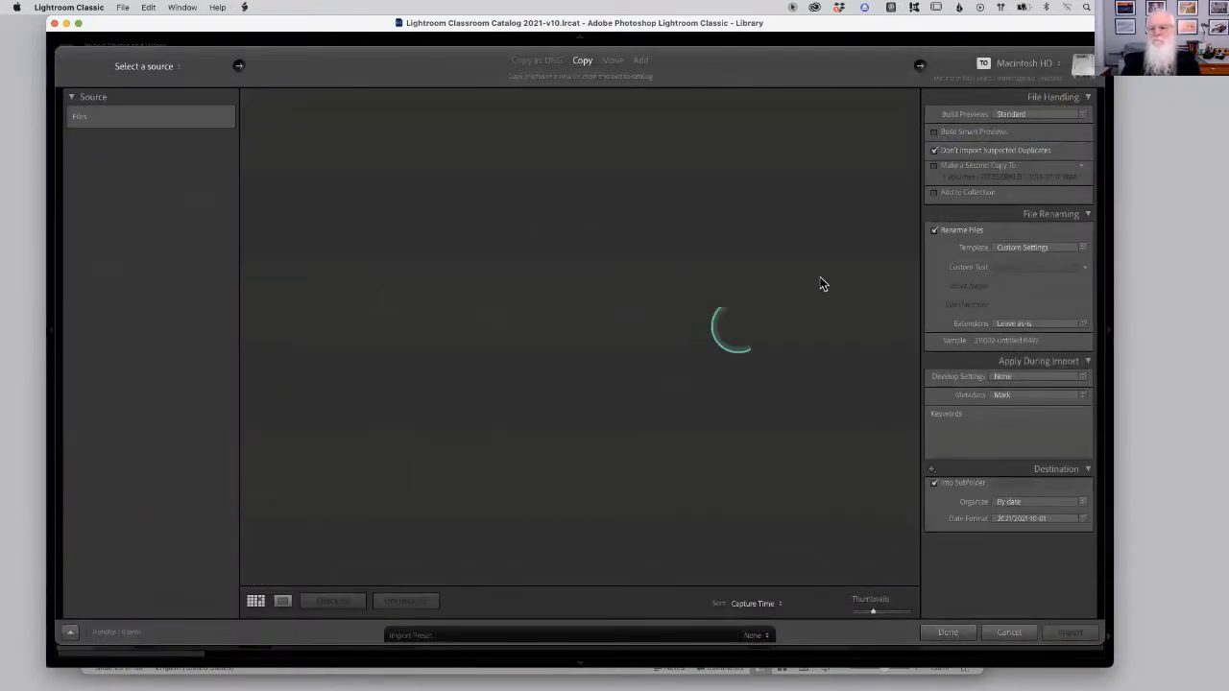
left_click(1044, 115)
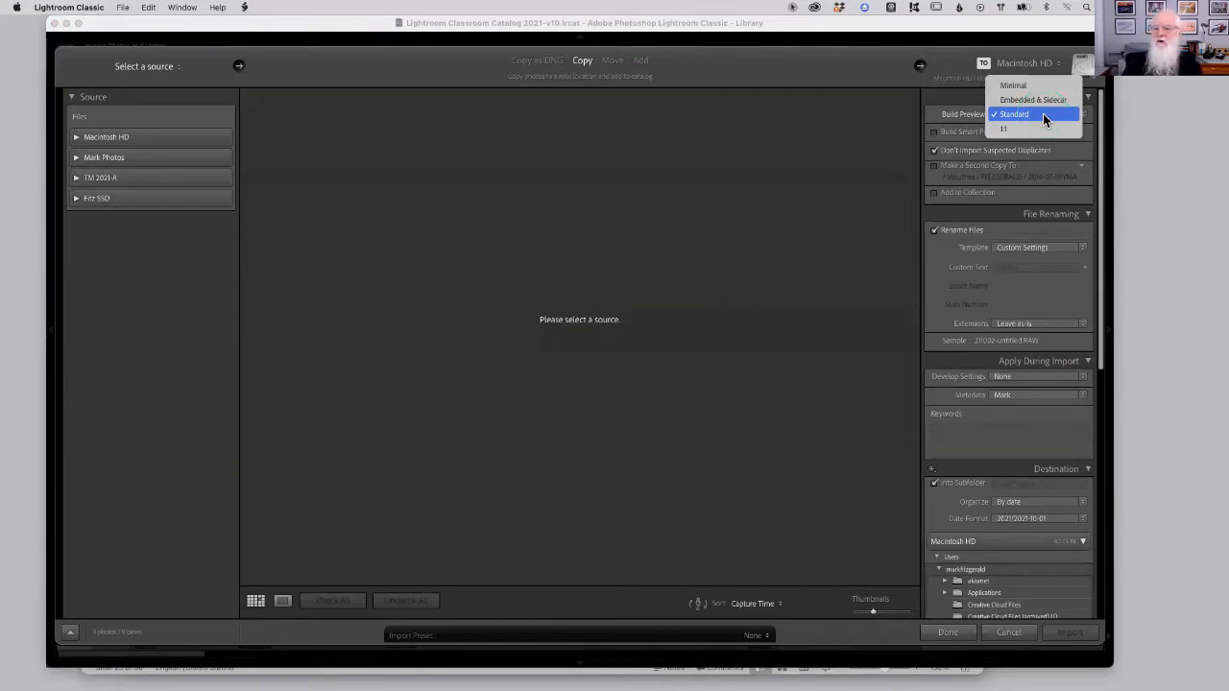
left_click(1006, 634)
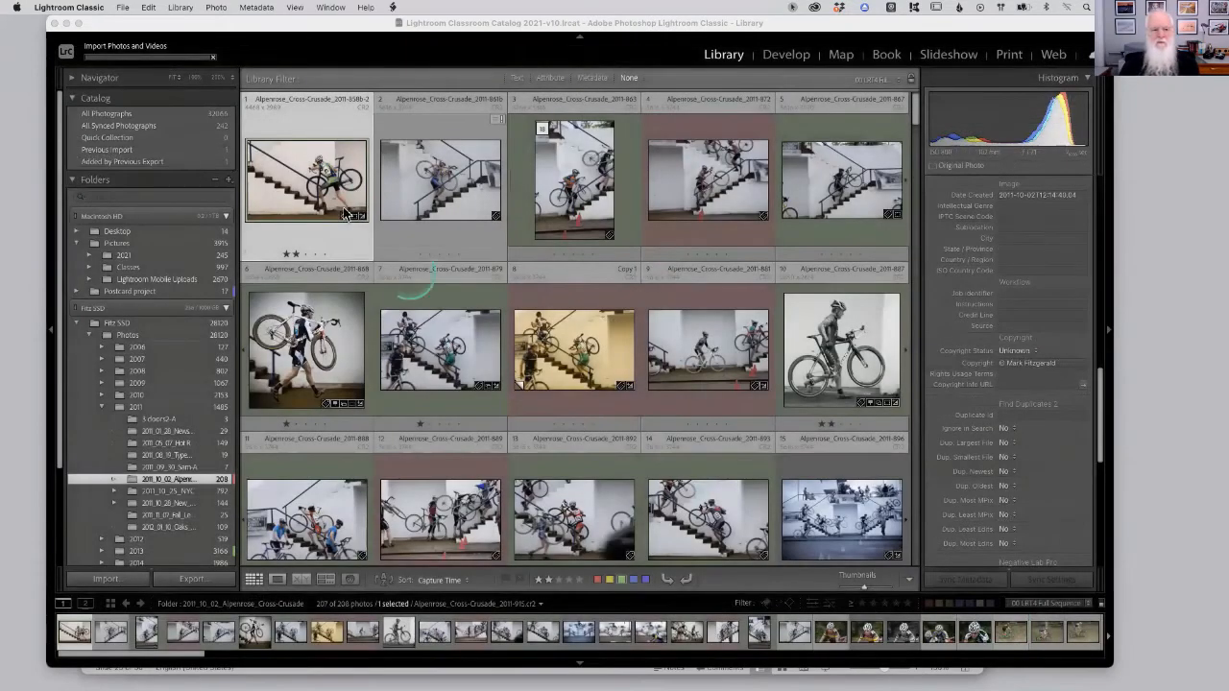
Open photos in Loupe view and zoom to 100% to inspect preview quality, returning to the grid between photos.
left_click(315, 198)
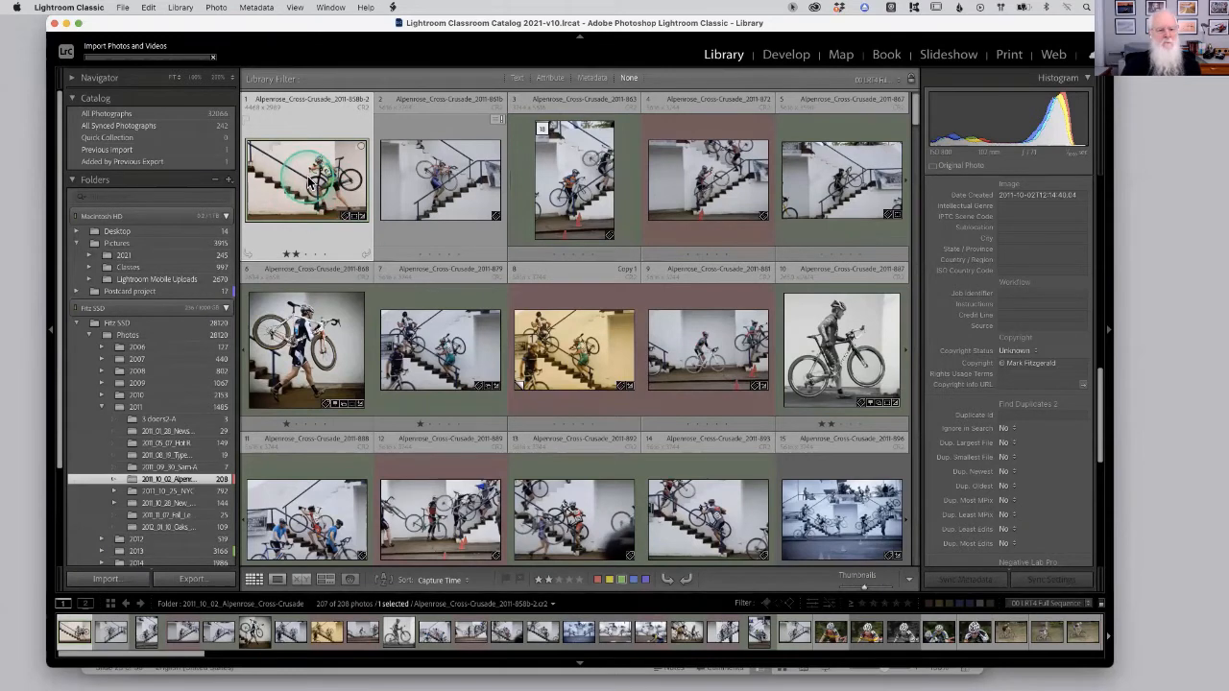
double_click(308, 180)
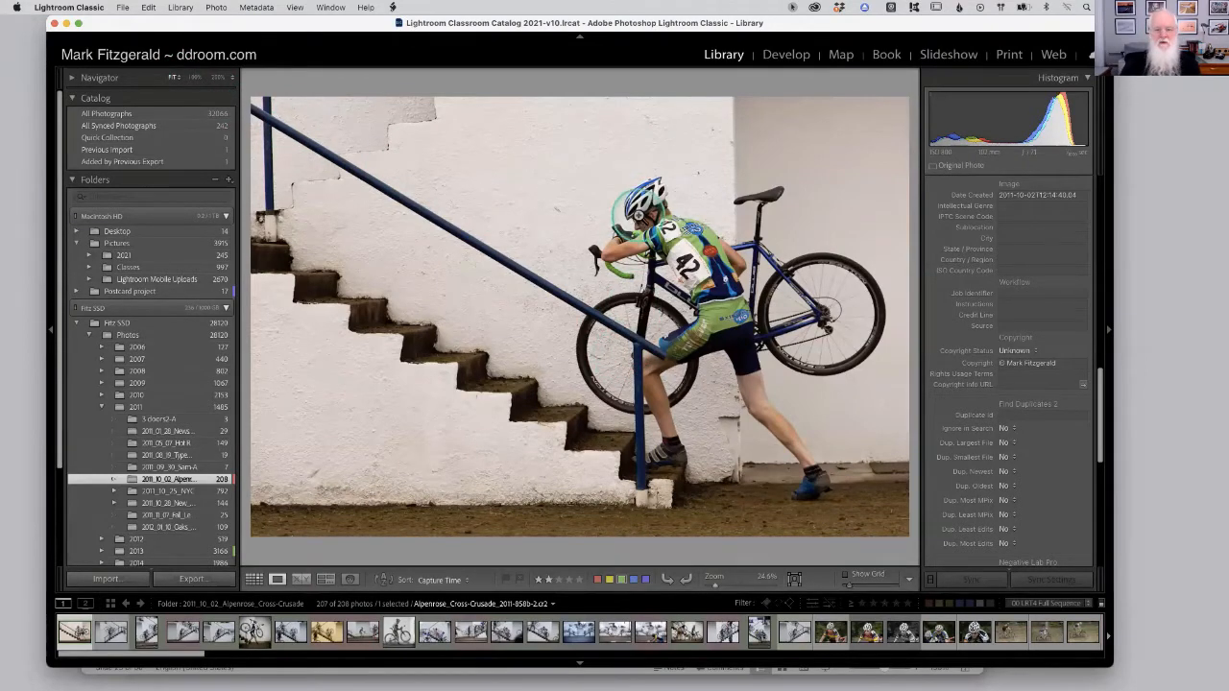
left_click(641, 221)
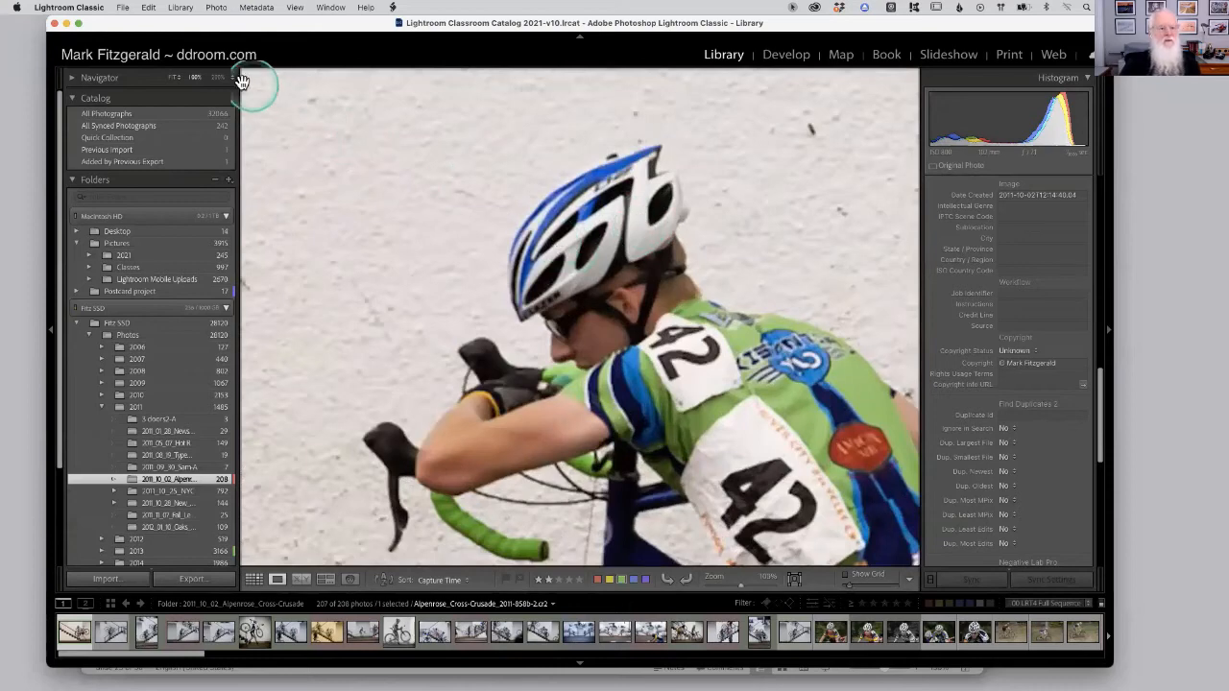
left_click(196, 79)
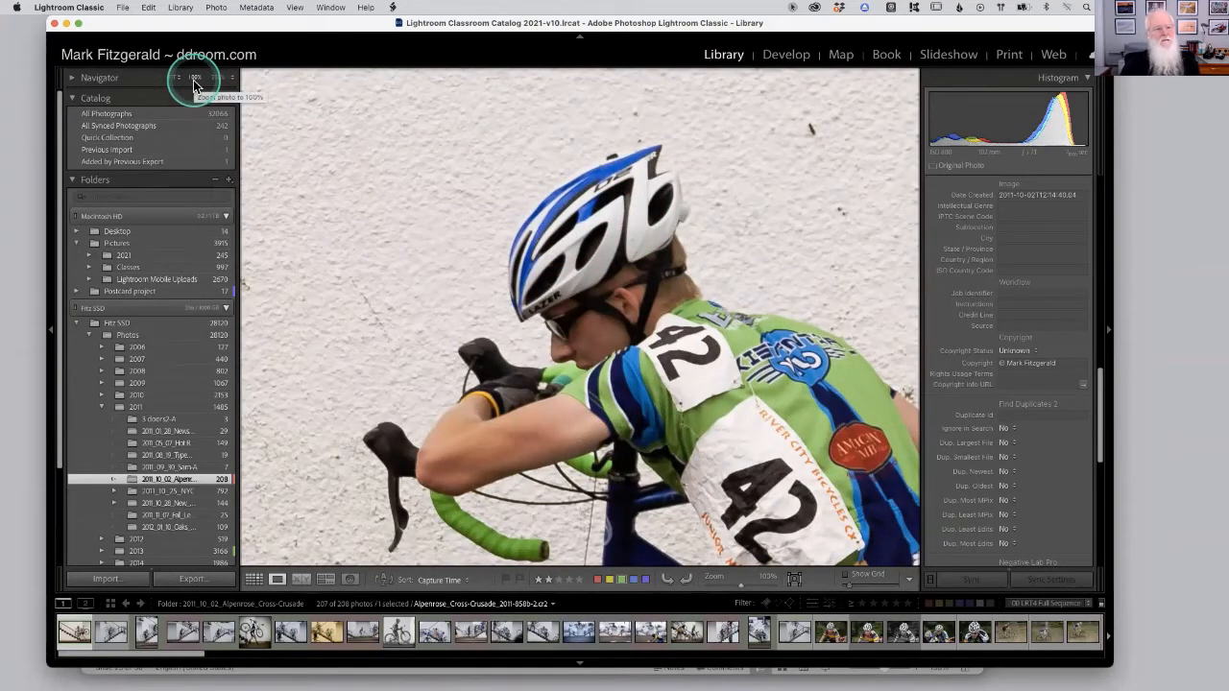
left_click_drag(632, 336, 603, 213)
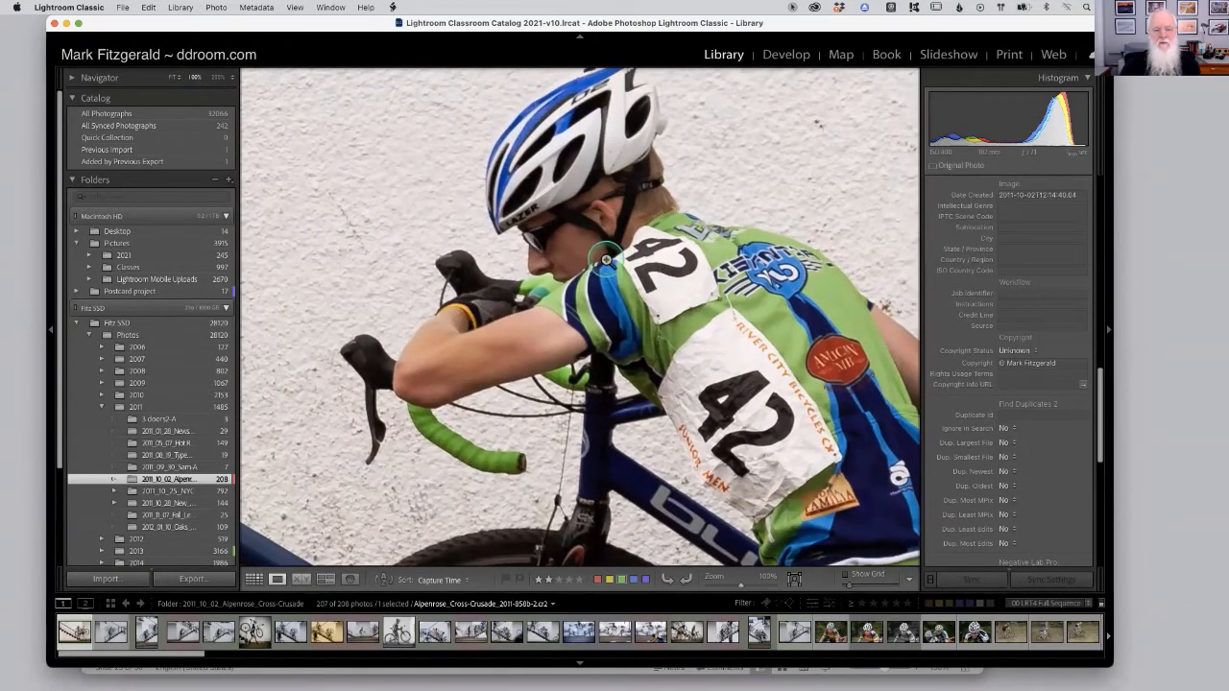
left_click(606, 259)
key("g")
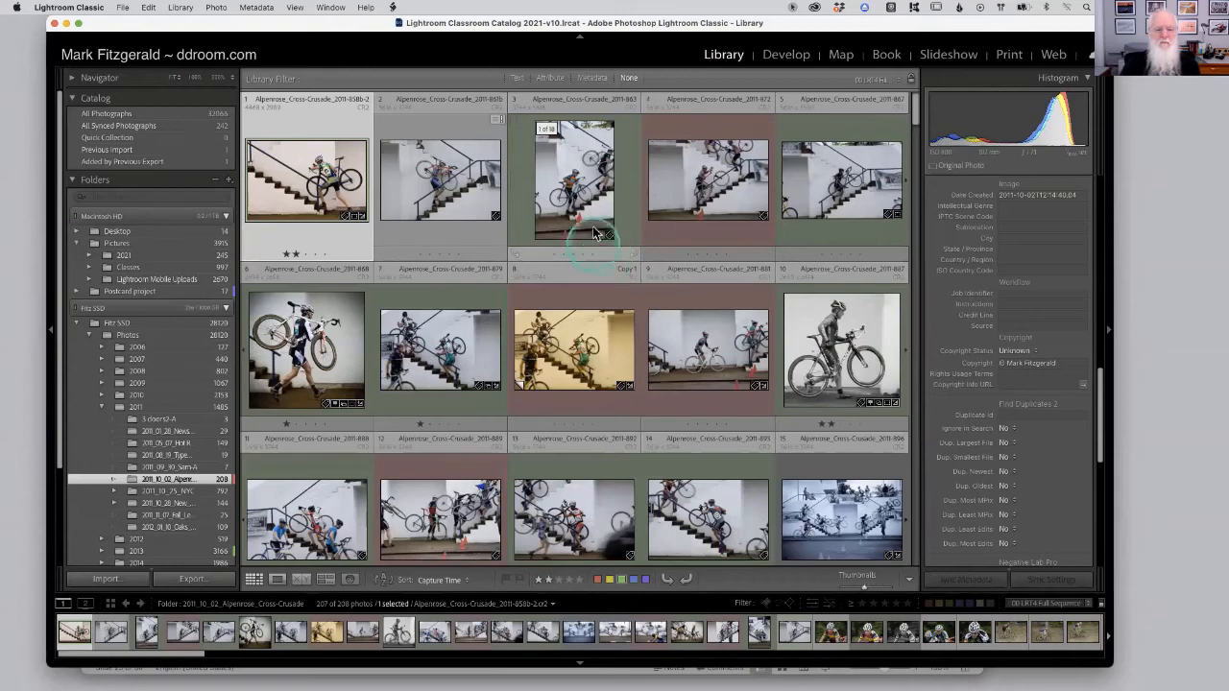
double_click(334, 332)
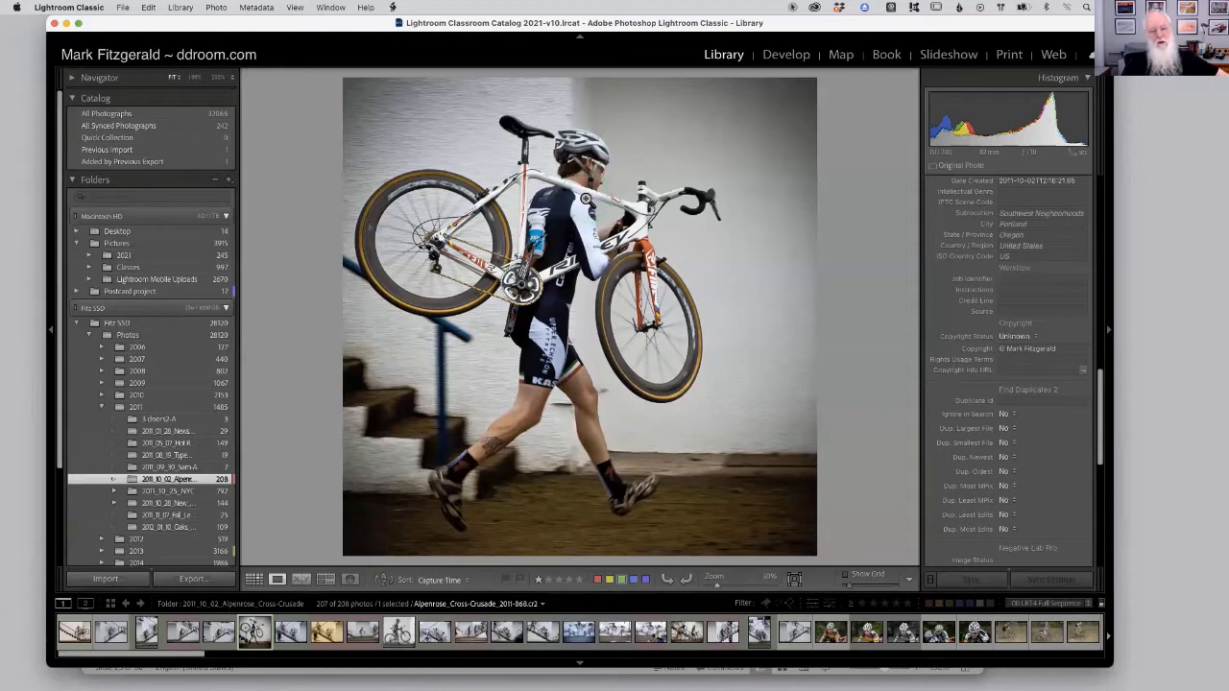
Toggle the zoom on the cyclist photo, then switch to the PowerPoint slide on Lightroom previews.
left_click(584, 197)
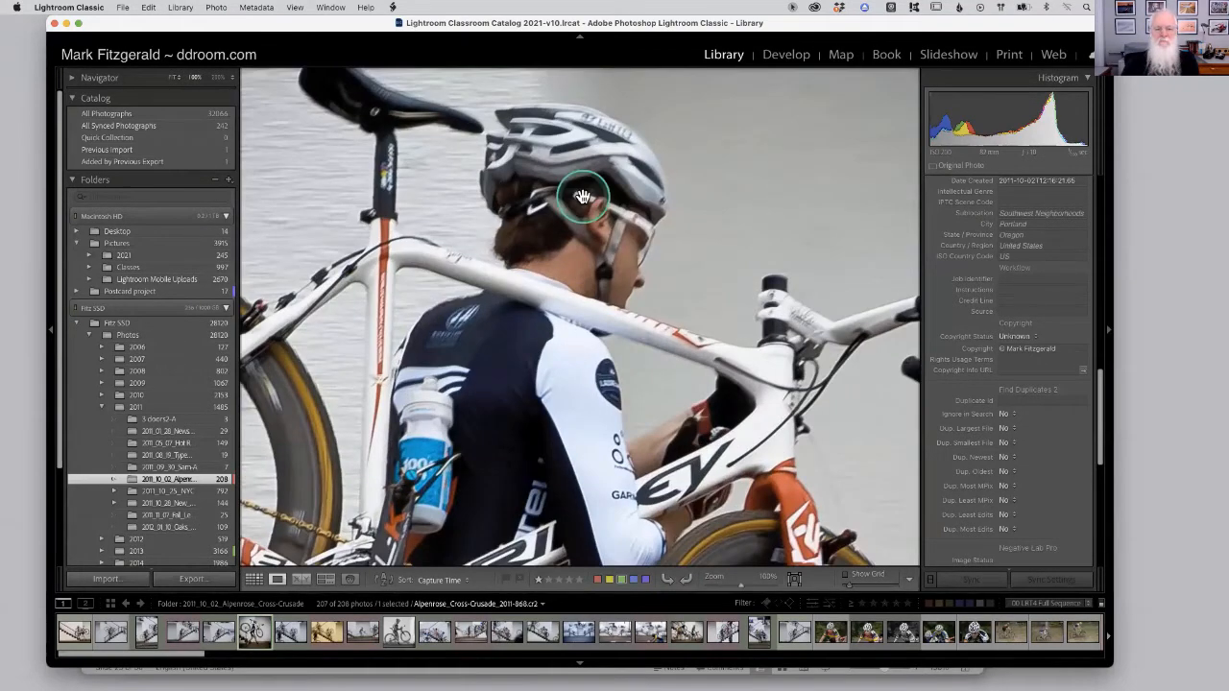
left_click(583, 198)
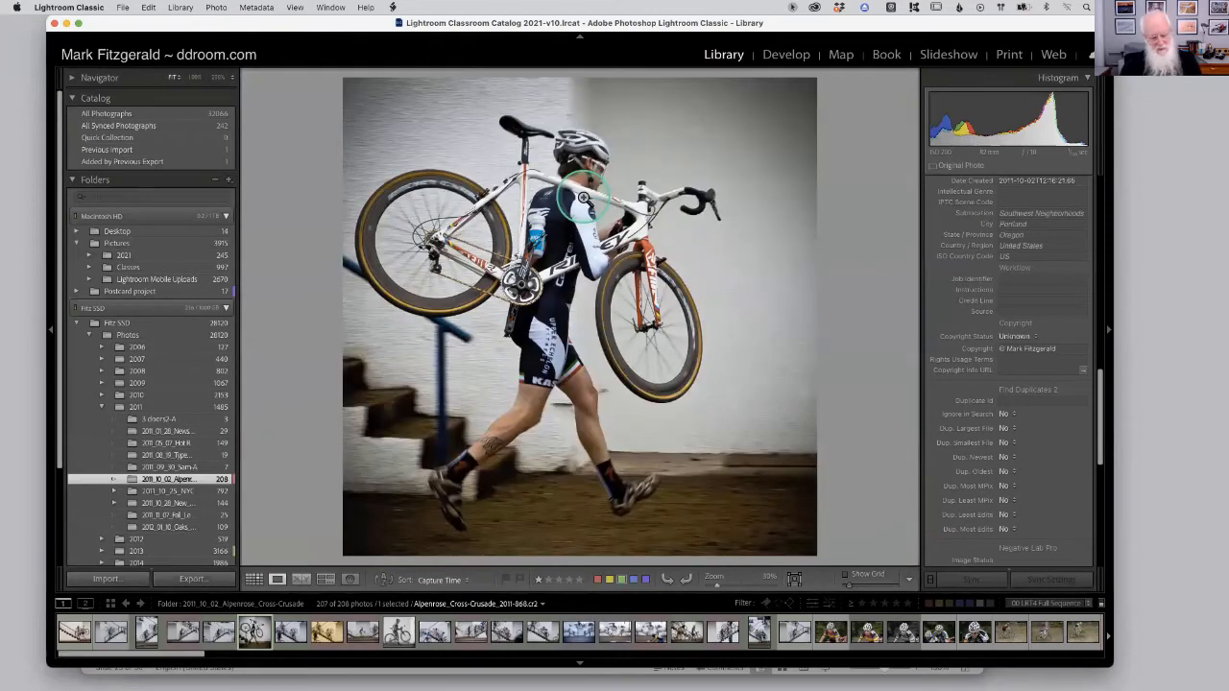
key("super+Tab")
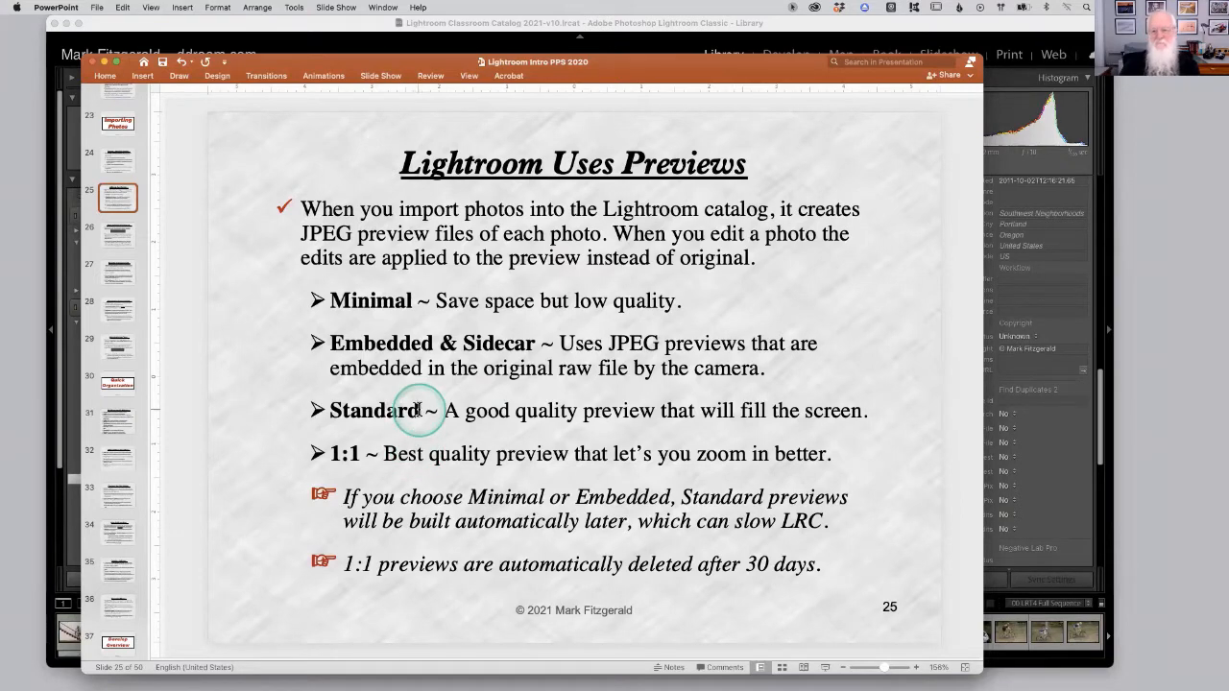
Return to Lightroom, open another cyclist photo from the grid in Loupe view, and zoom to 100% and back.
left_click(1017, 46)
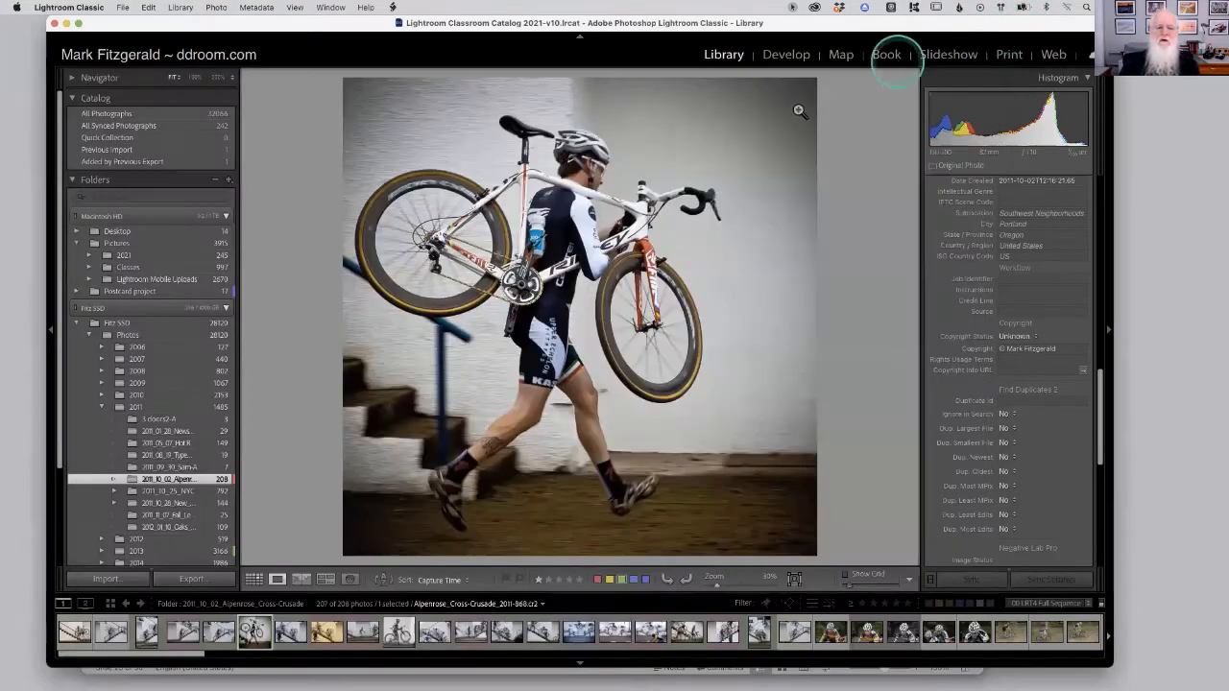
left_click(254, 580)
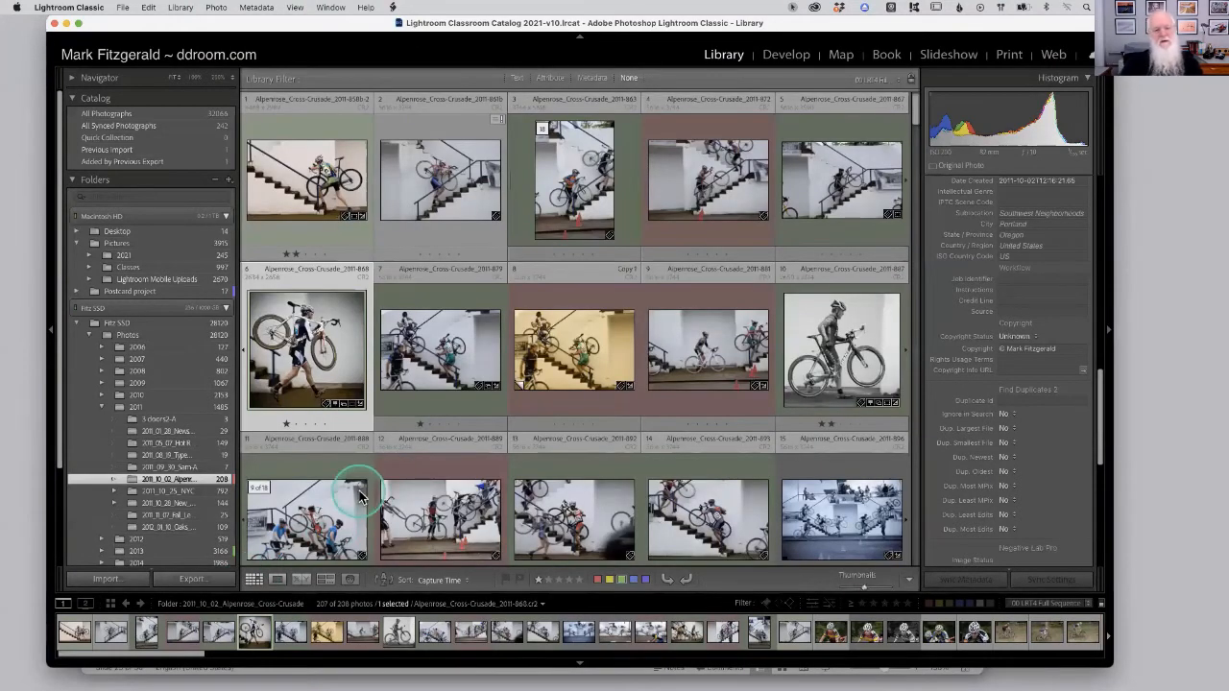
double_click(302, 165)
left_click(678, 220)
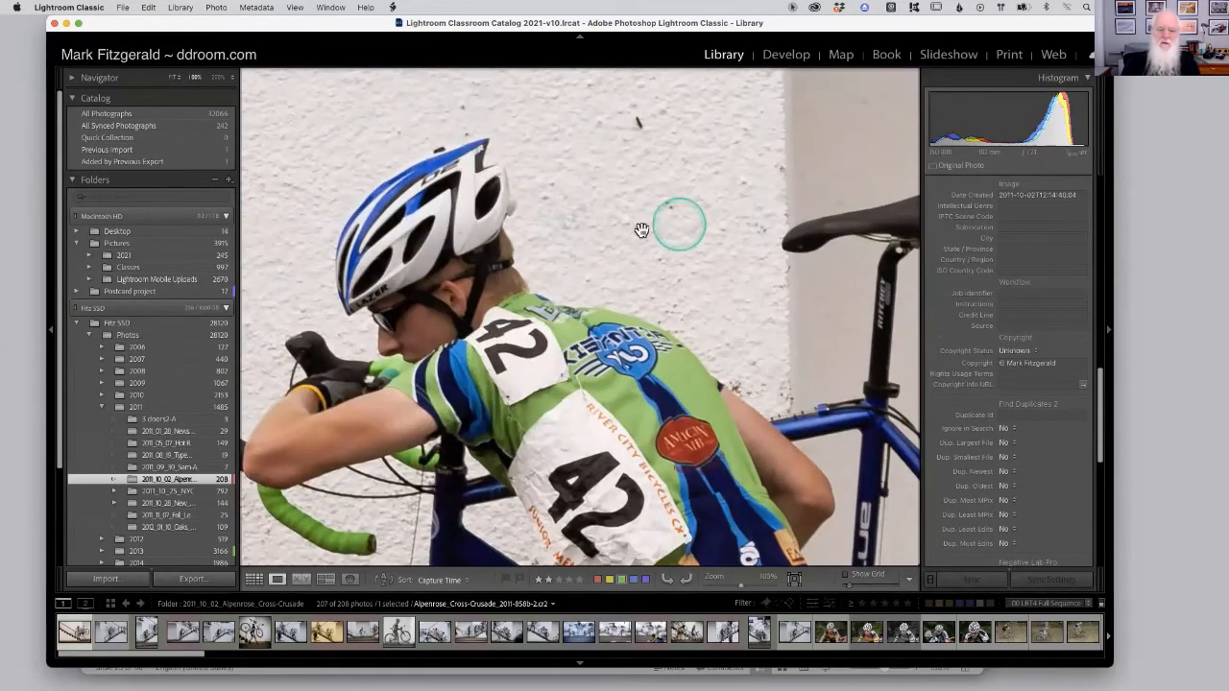
left_click(469, 293)
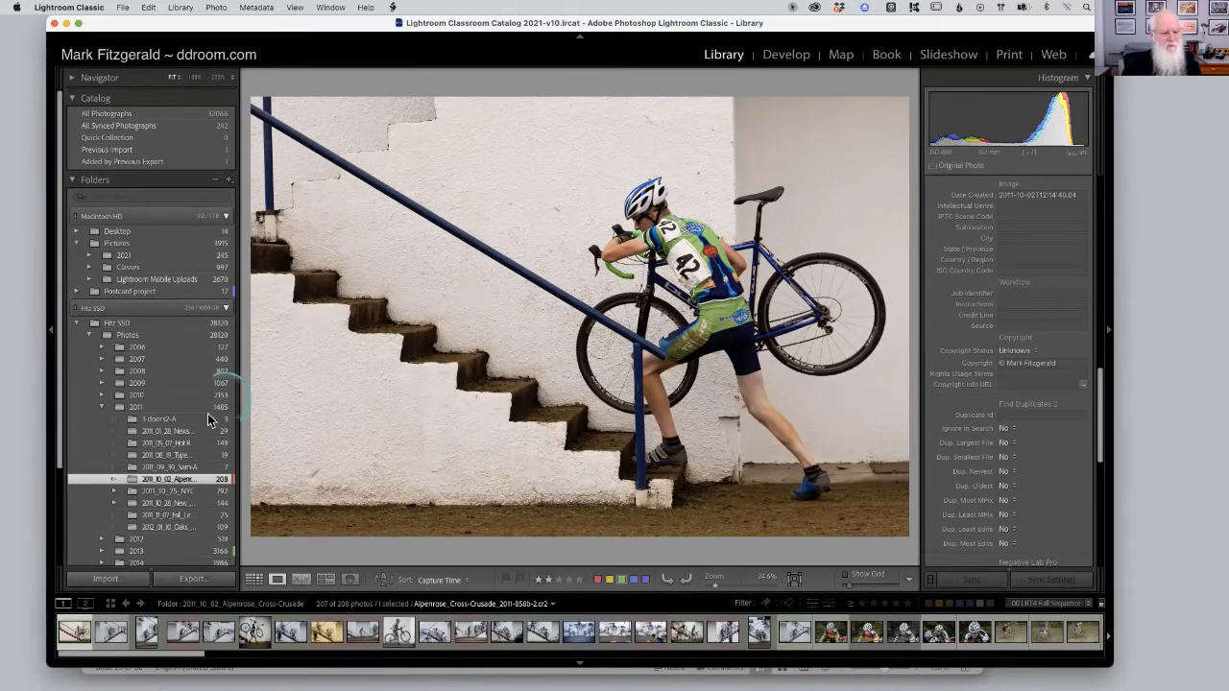
Open the 2011_09_30_Sam-A folder and zoom into the dog photo at 100% to inspect detail, then zoom out.
left_click(199, 469)
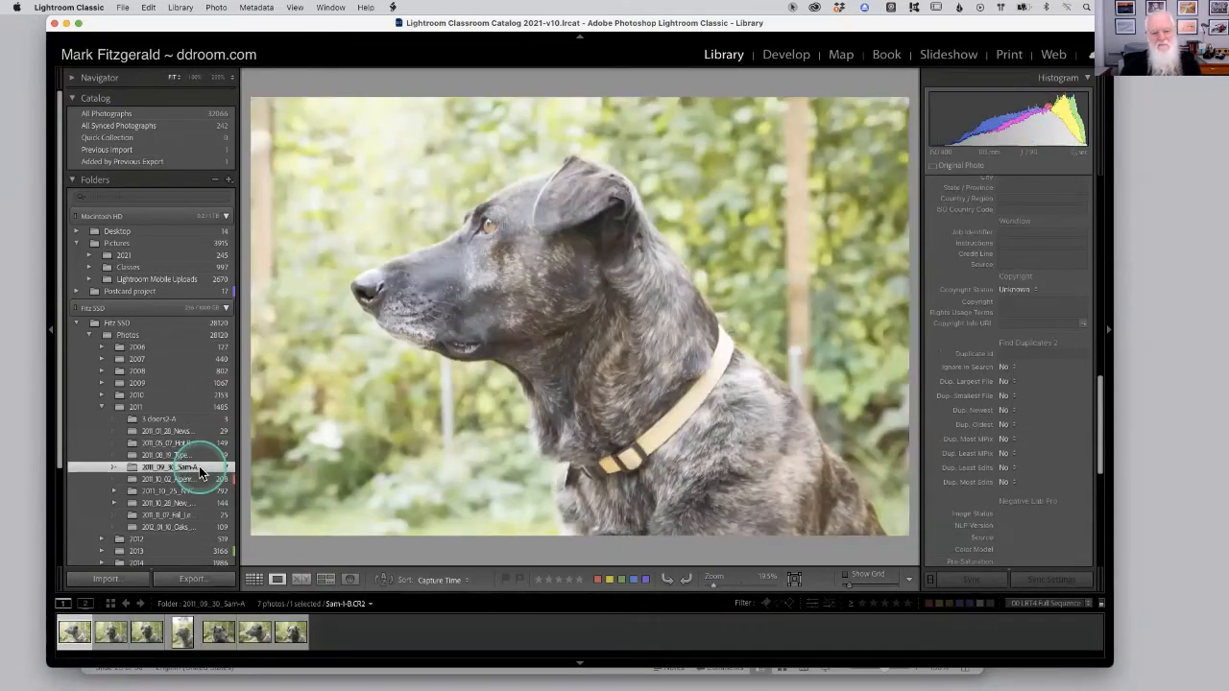
left_click(590, 282)
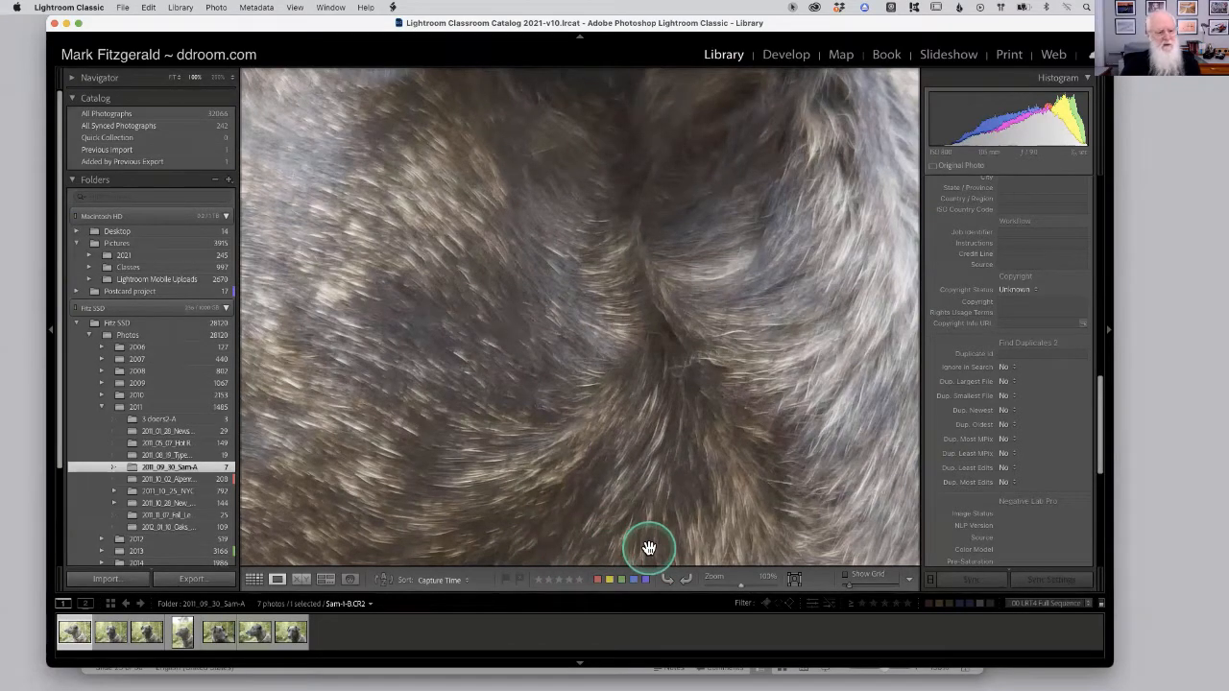
left_click(651, 351)
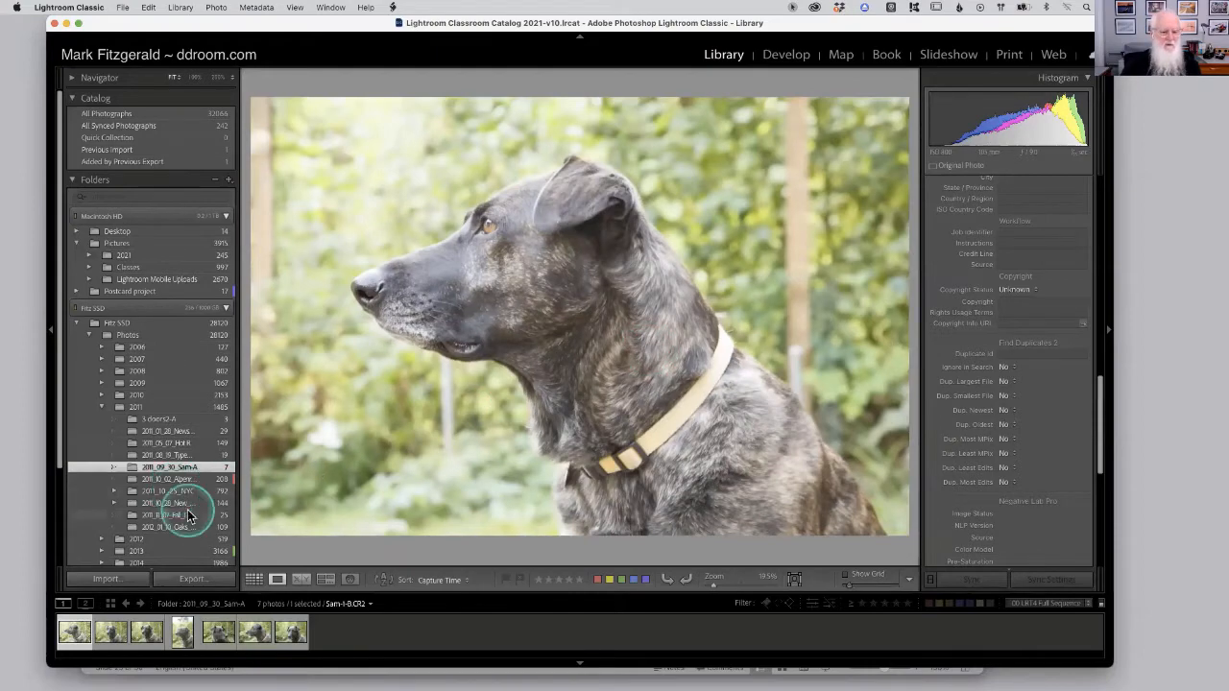
Select another dog photo in the filmstrip and zoom to 100% around the eye to compare preview quality.
left_click(217, 631)
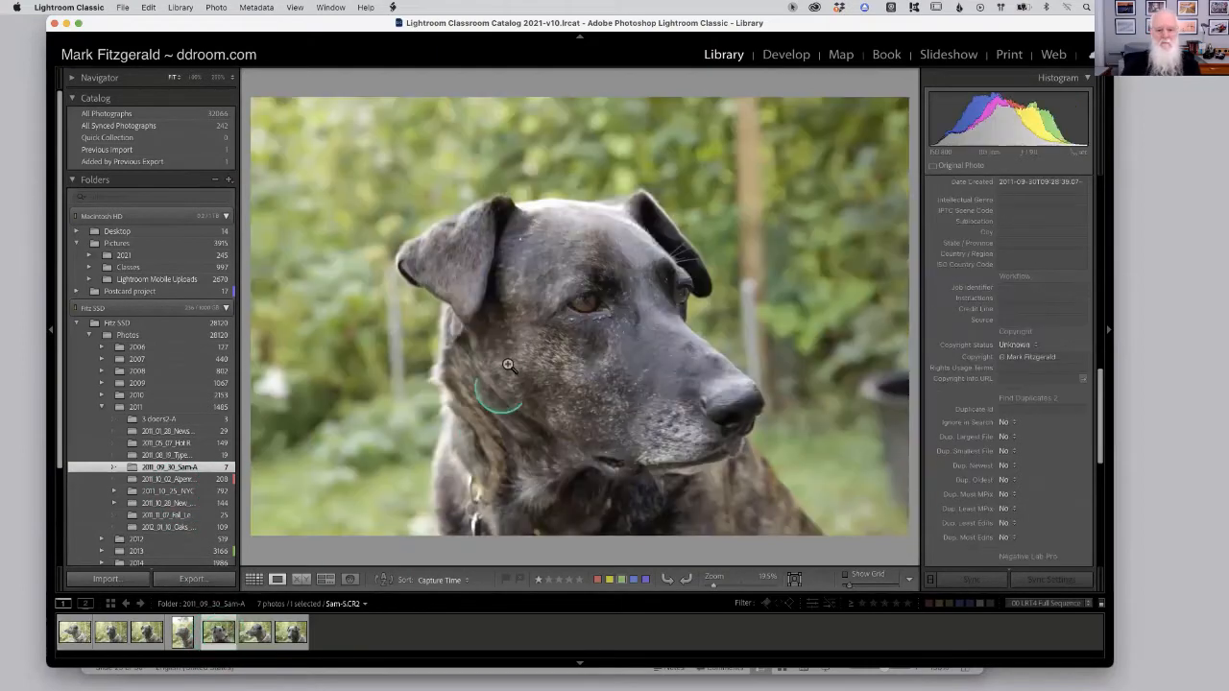
left_click(572, 303)
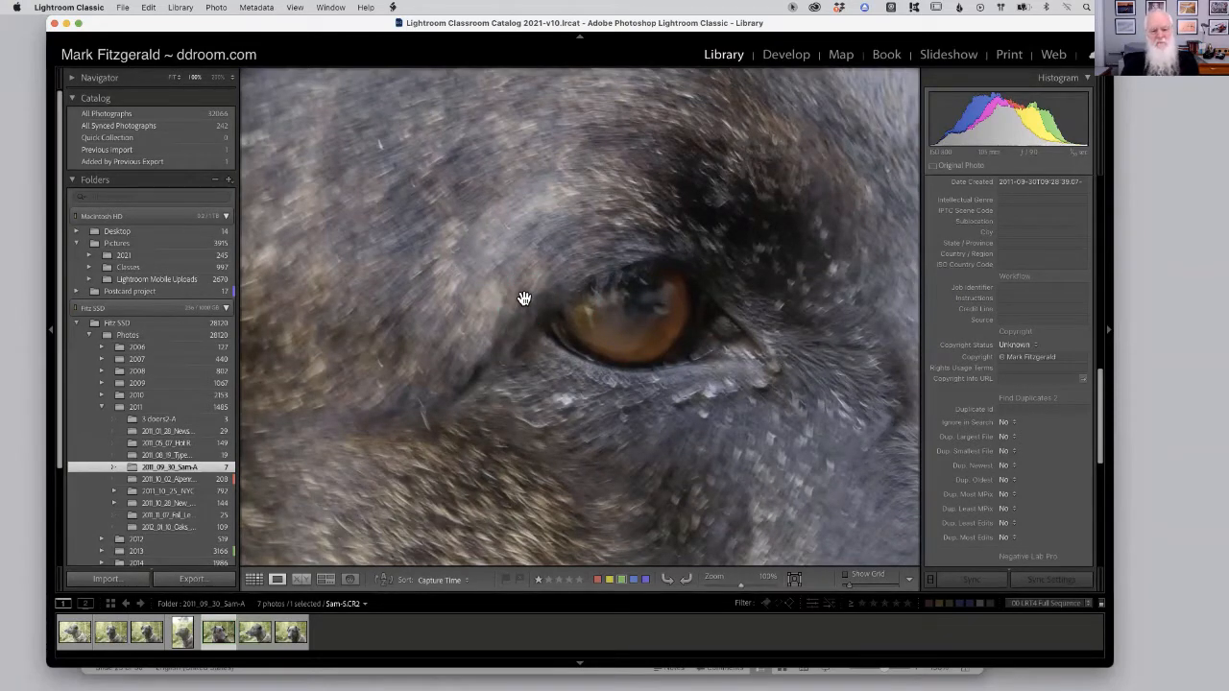
left_click(502, 327)
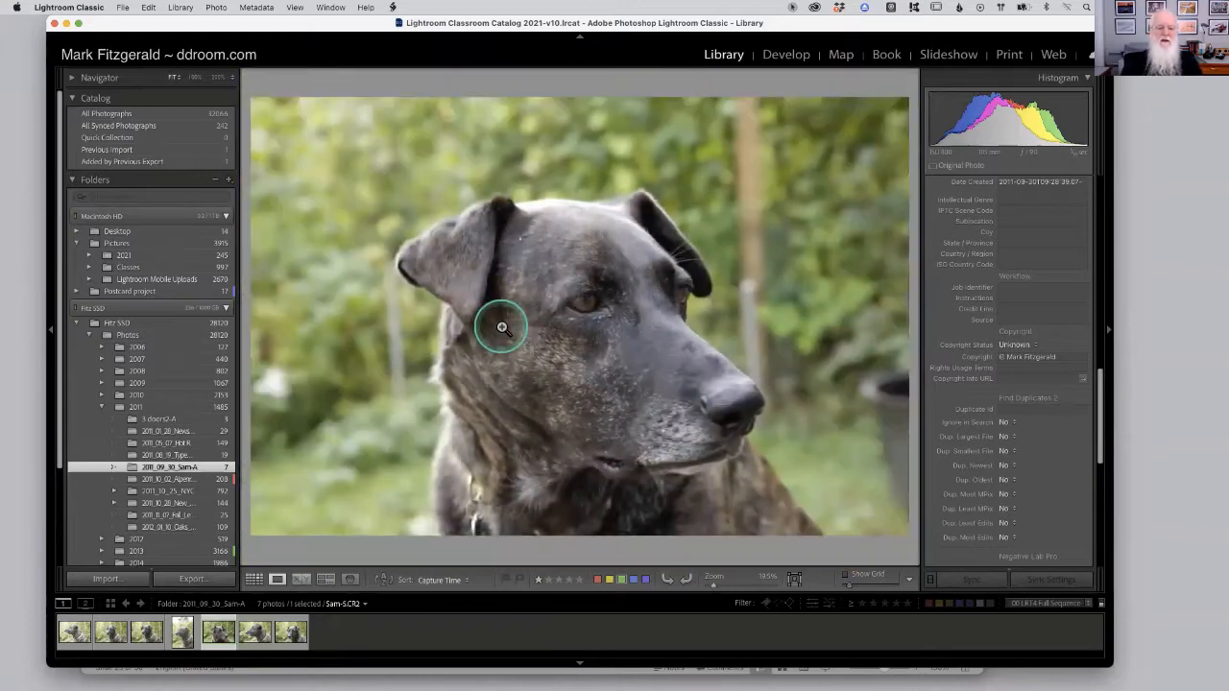
left_click(249, 579)
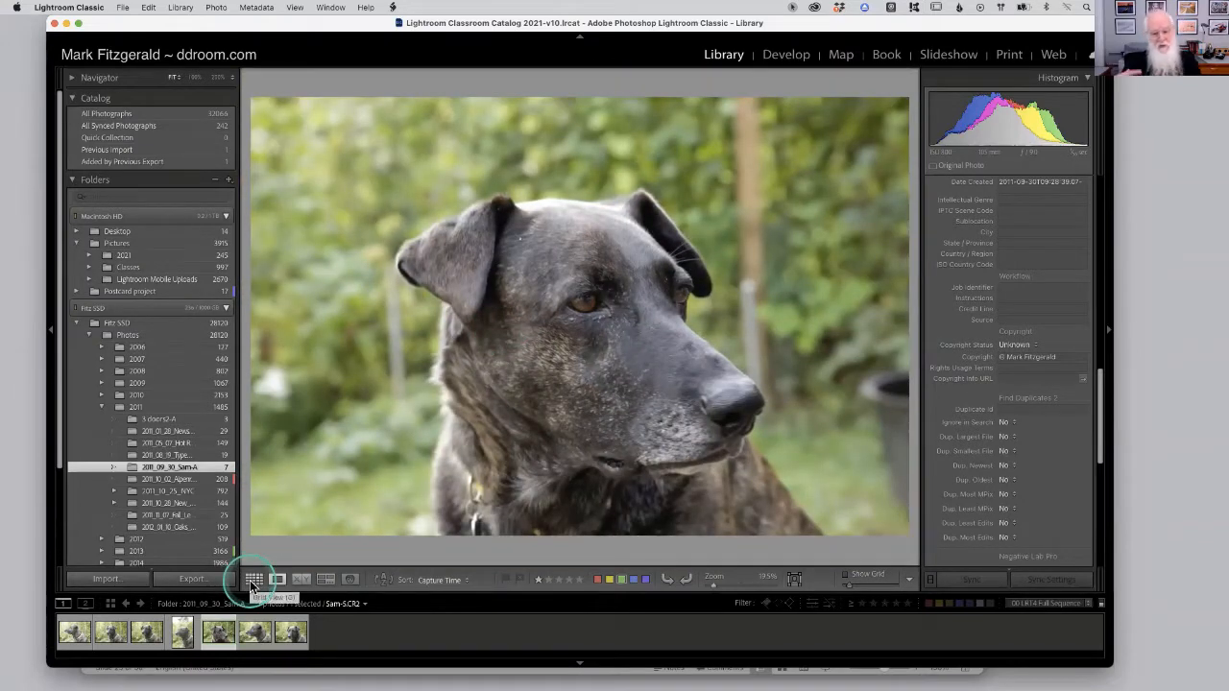
left_click(582, 324)
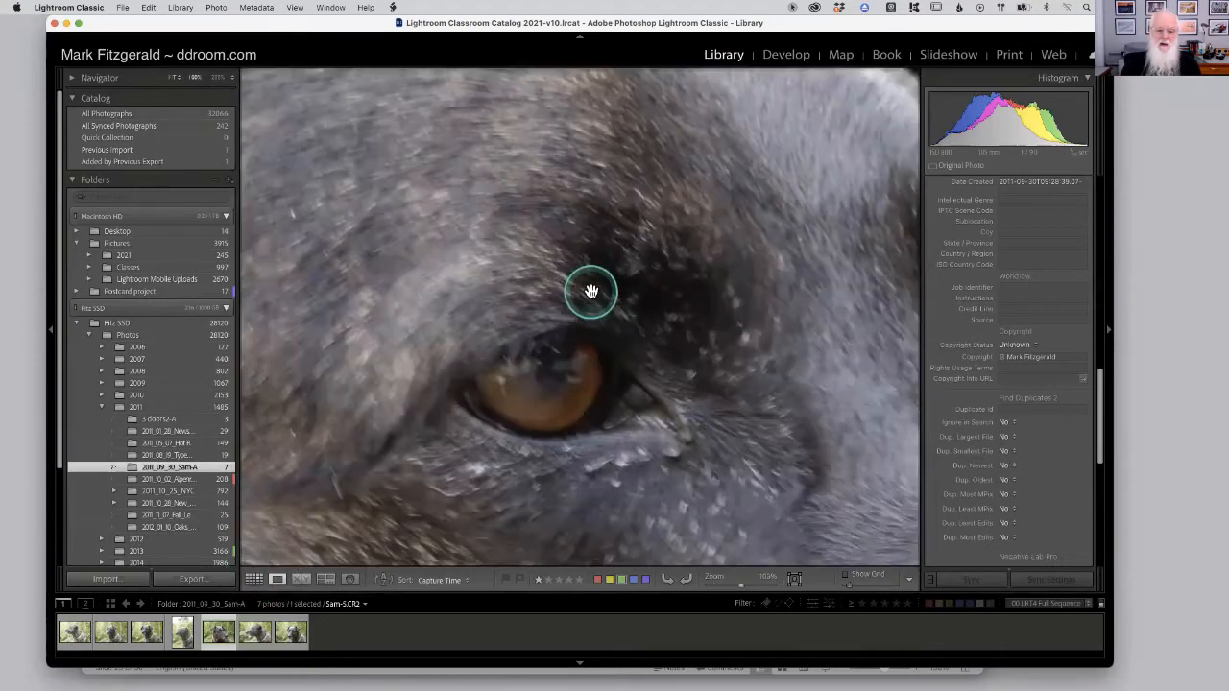
Switch to PowerPoint and point out the 1:1 previews bullet on slide 25.
key("super+Tab")
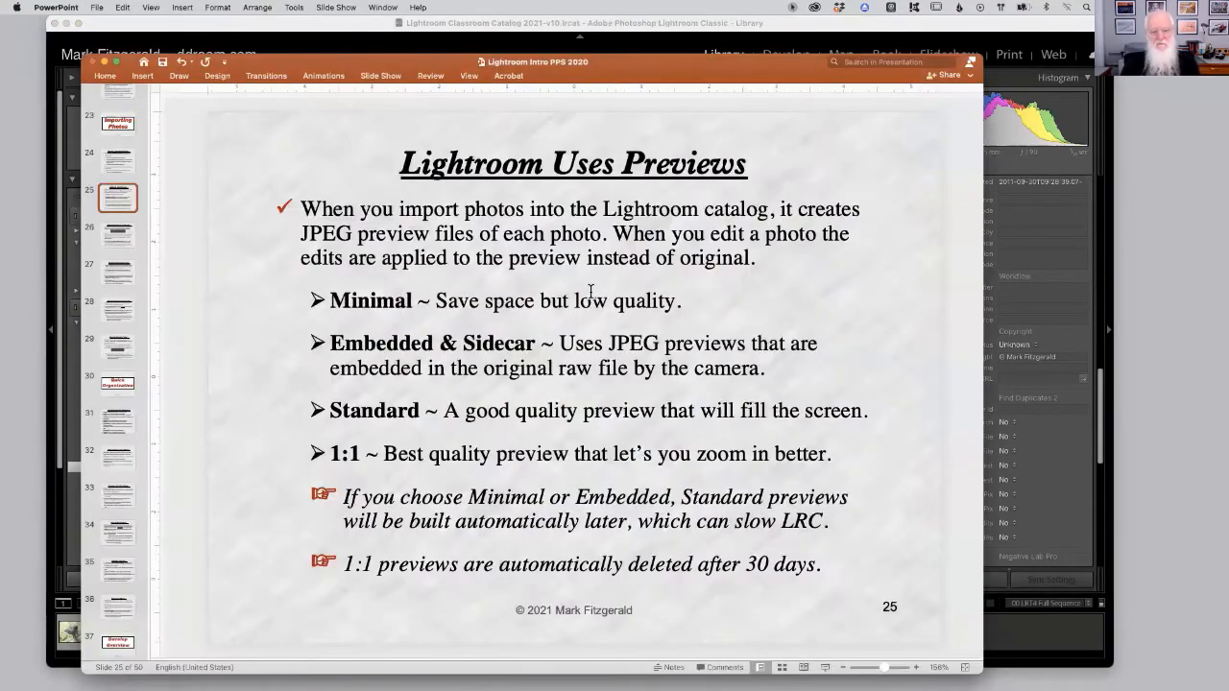
left_click(351, 454)
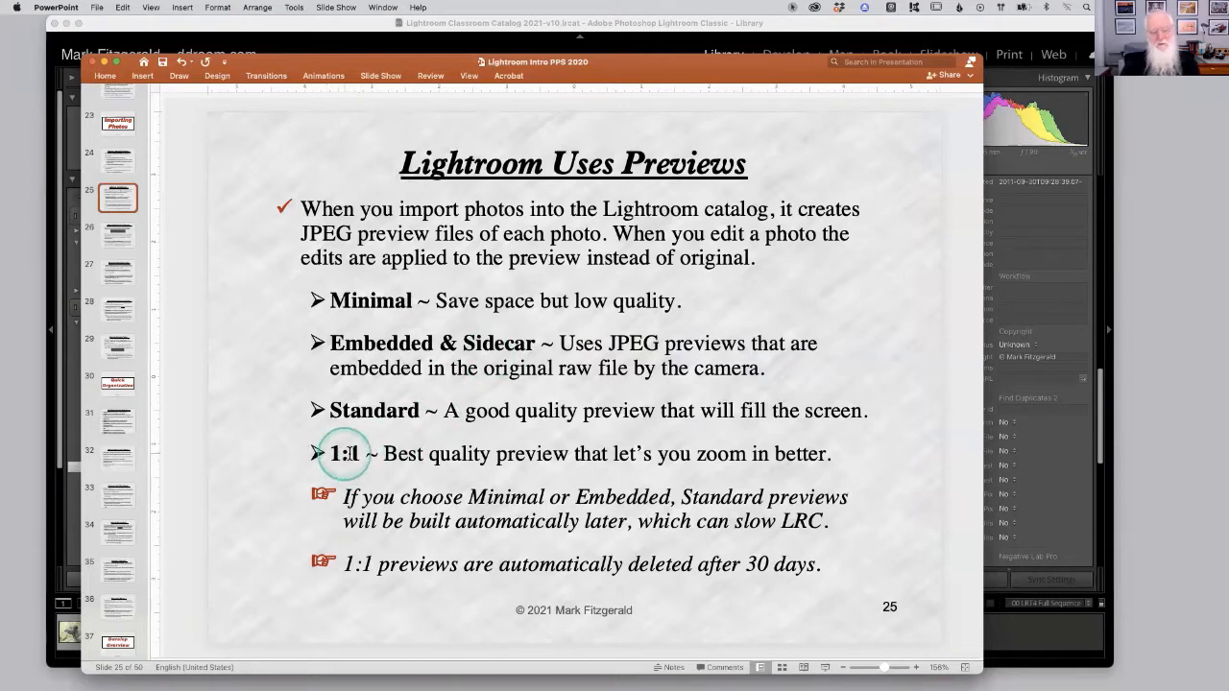
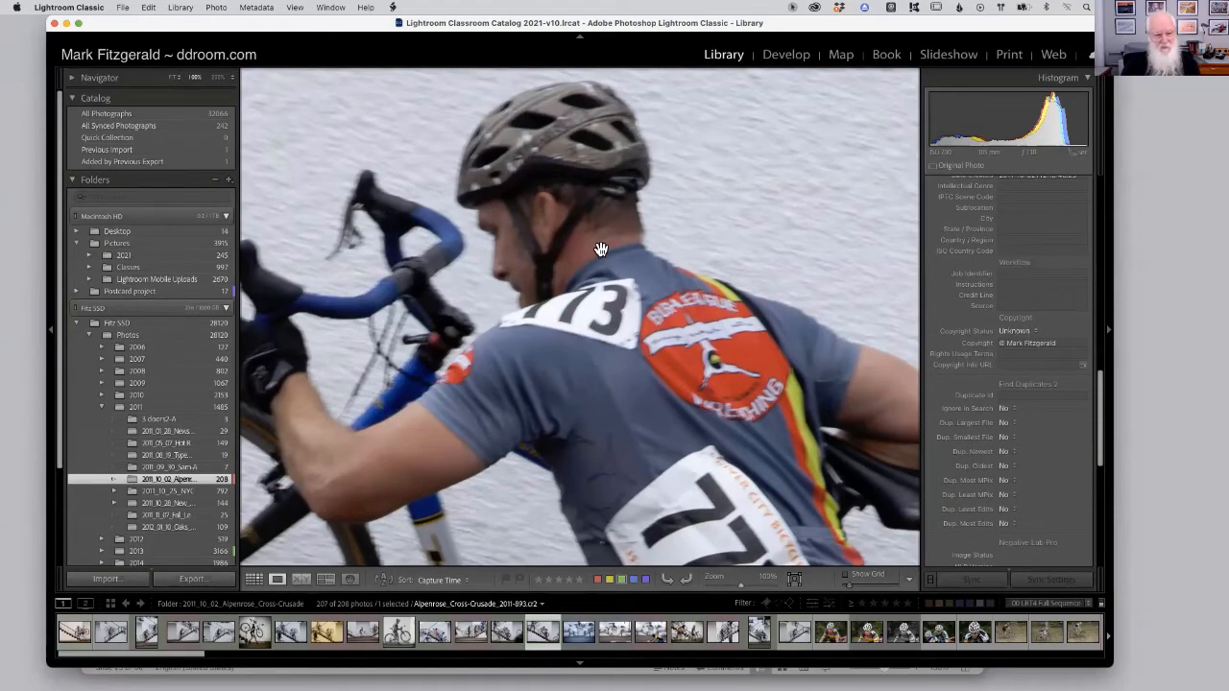
Return the Library to Grid view, then show slide 26, Importing Photos into Lightroom, in PowerPoint.
double_click(633, 278)
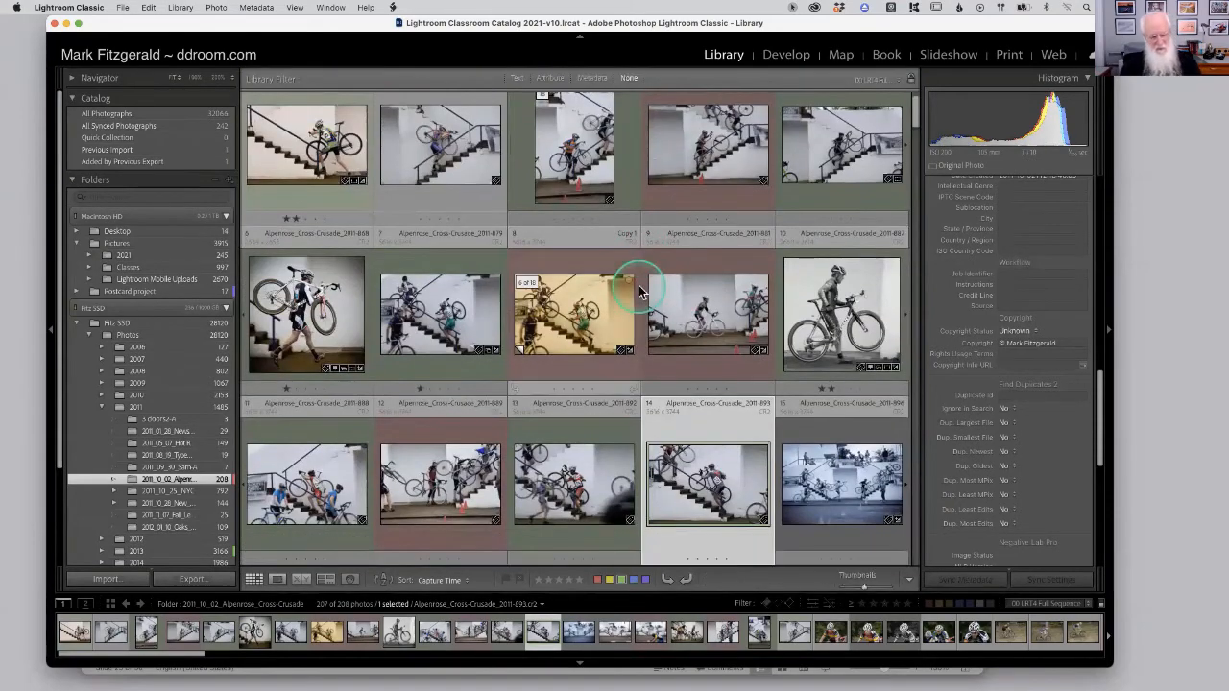
key("super+Tab")
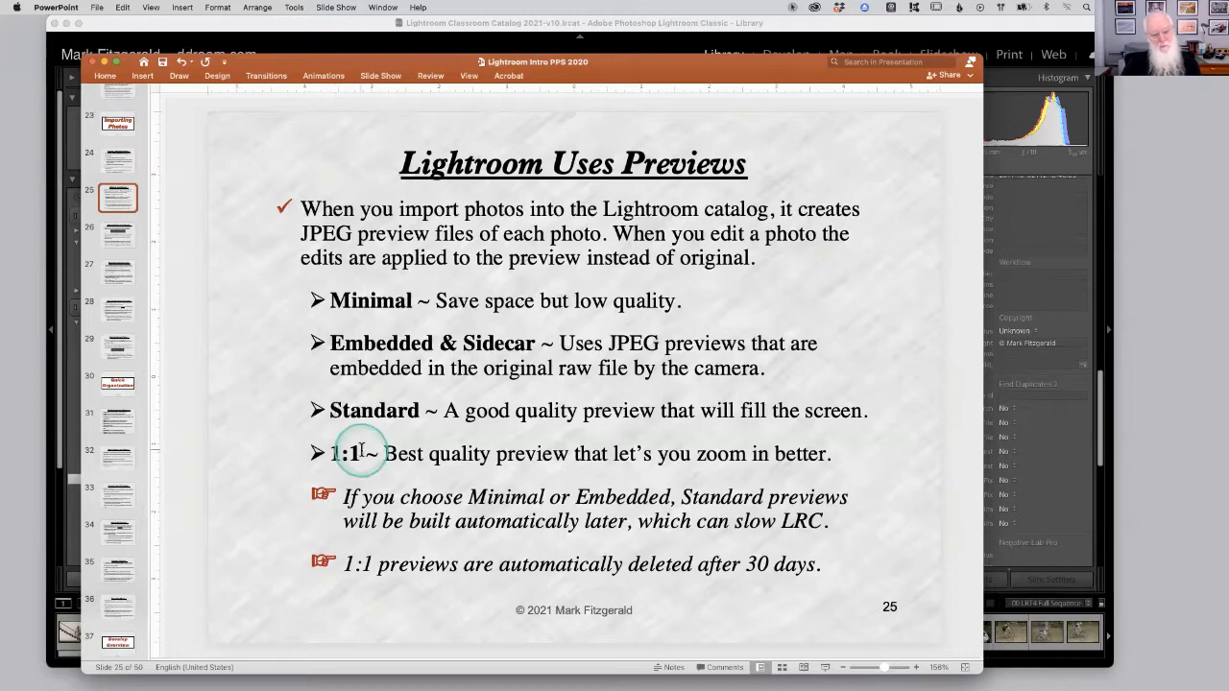
left_click(120, 238)
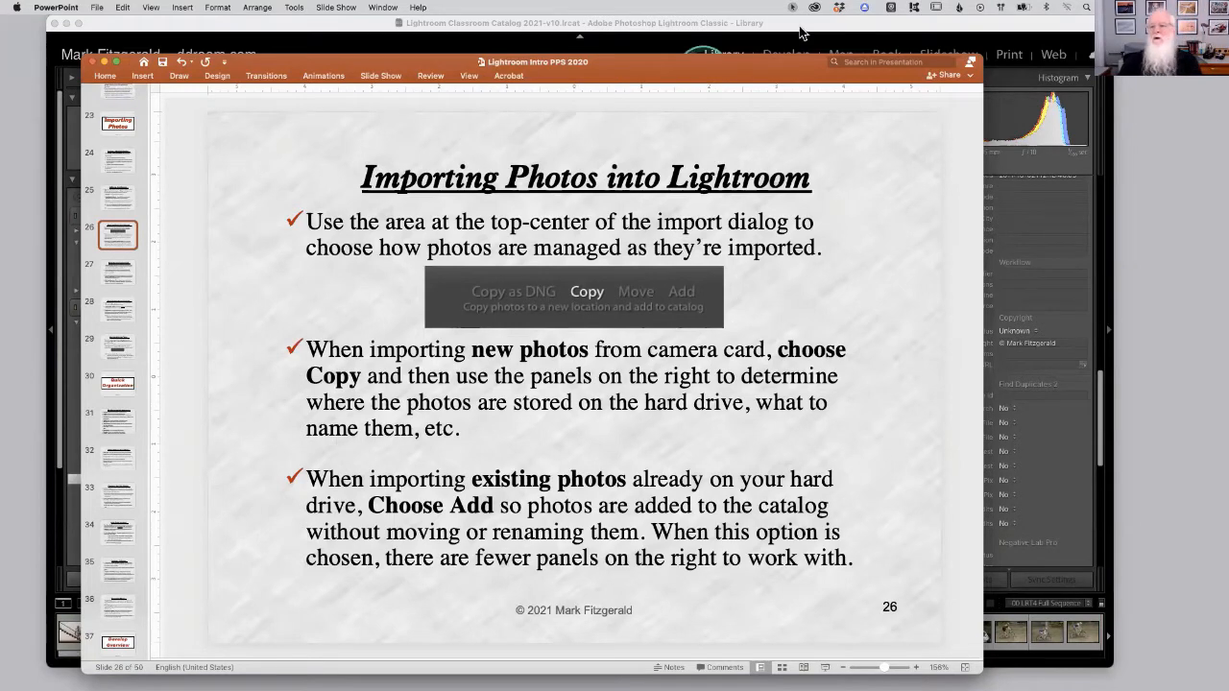
Switch back to Lightroom, cancel the open Import dialog and open it again with Import.
left_click(993, 29)
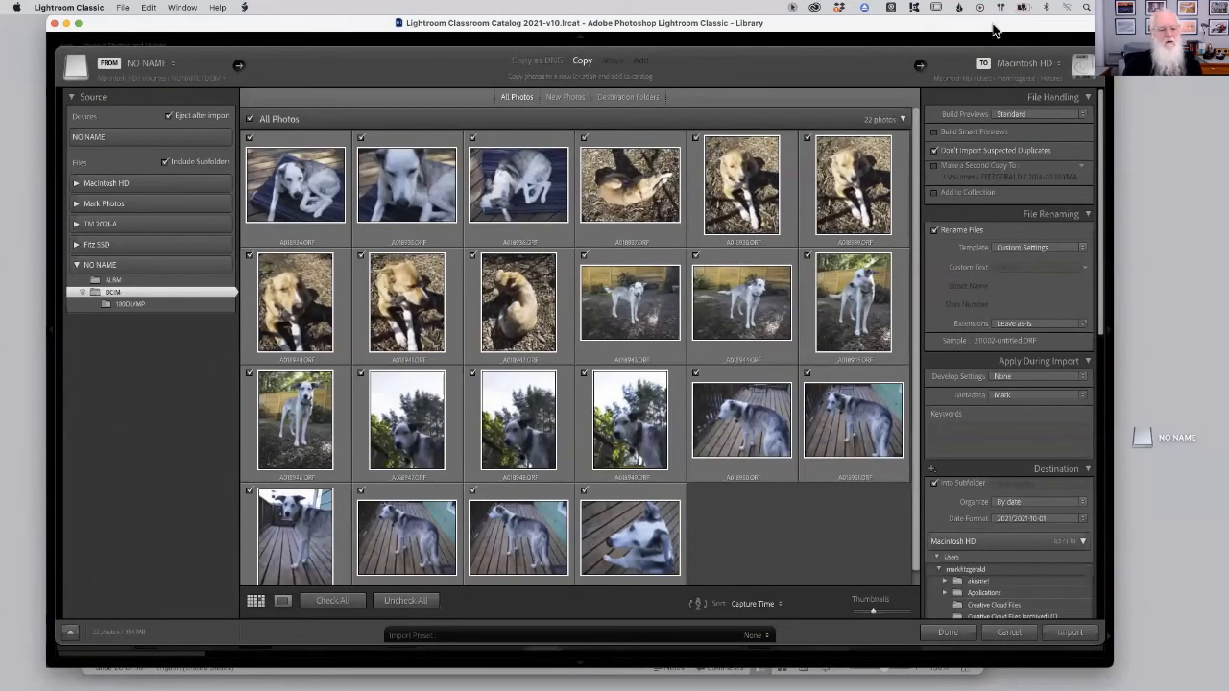
left_click(1009, 632)
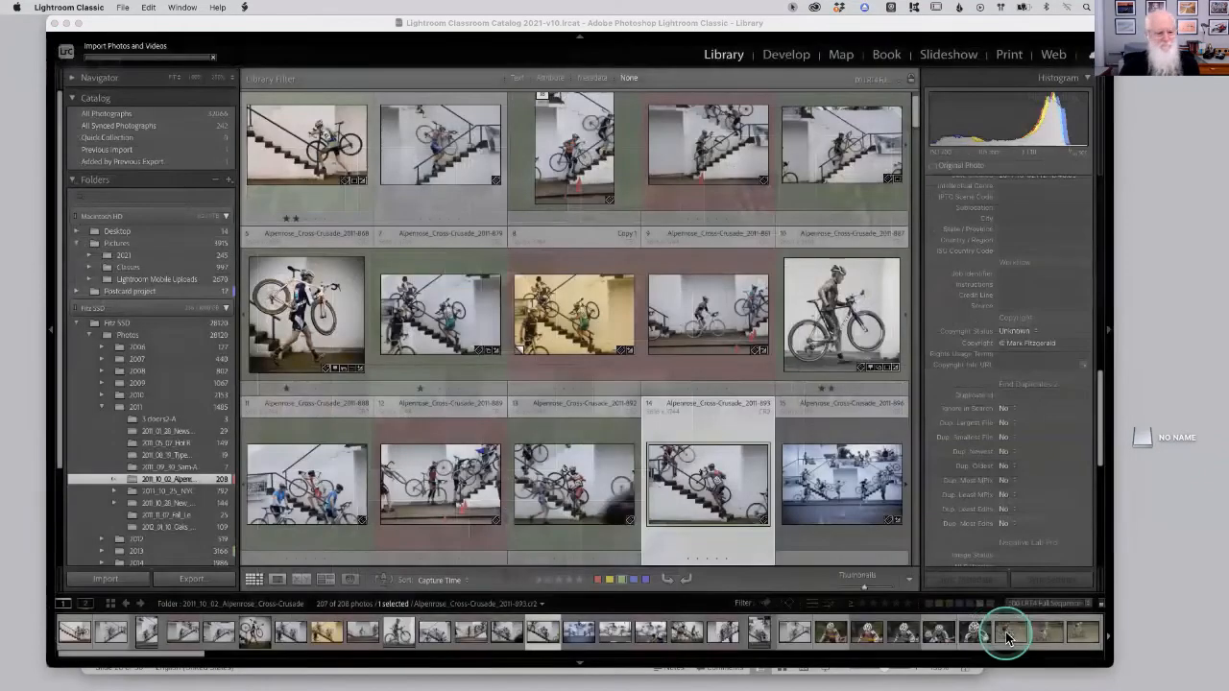
left_click(85, 580)
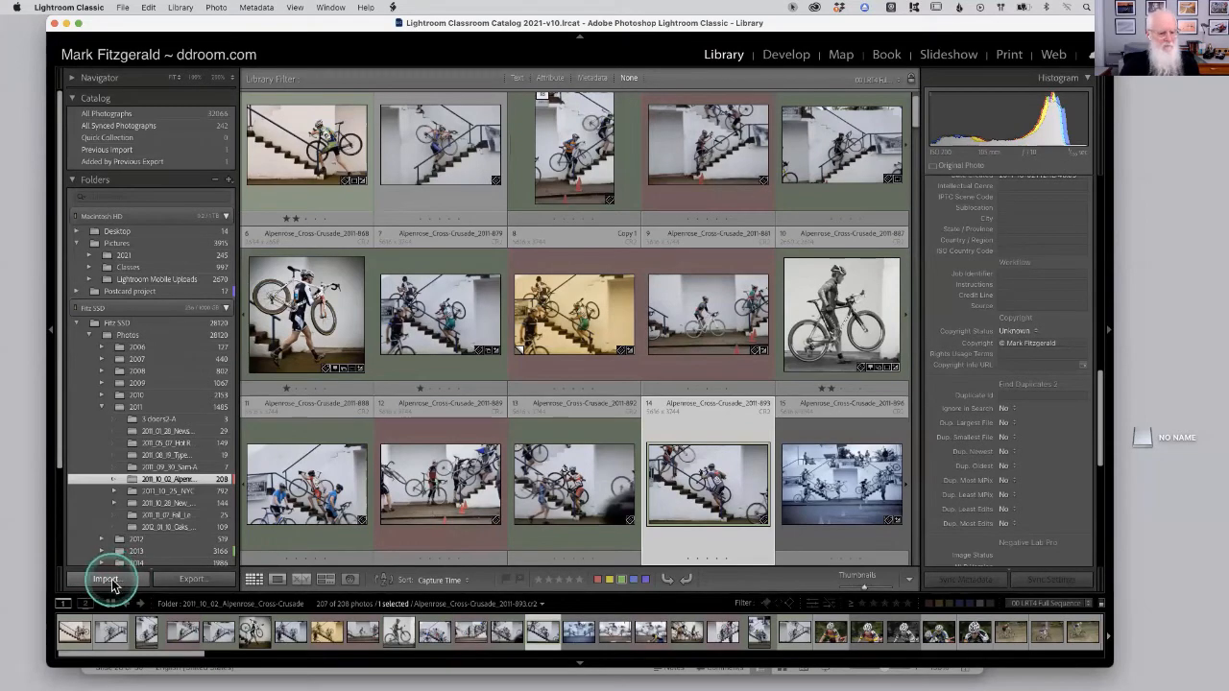
left_click(107, 580)
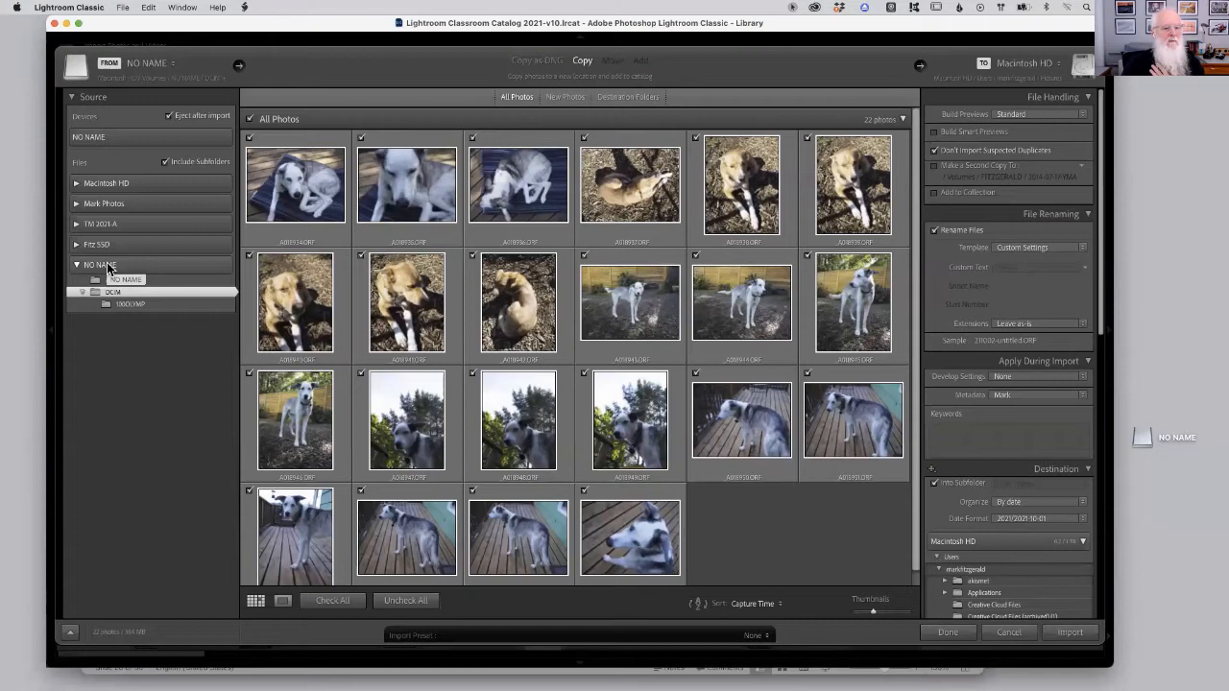
Select the NO NAME card as the import source.
left_click(116, 139)
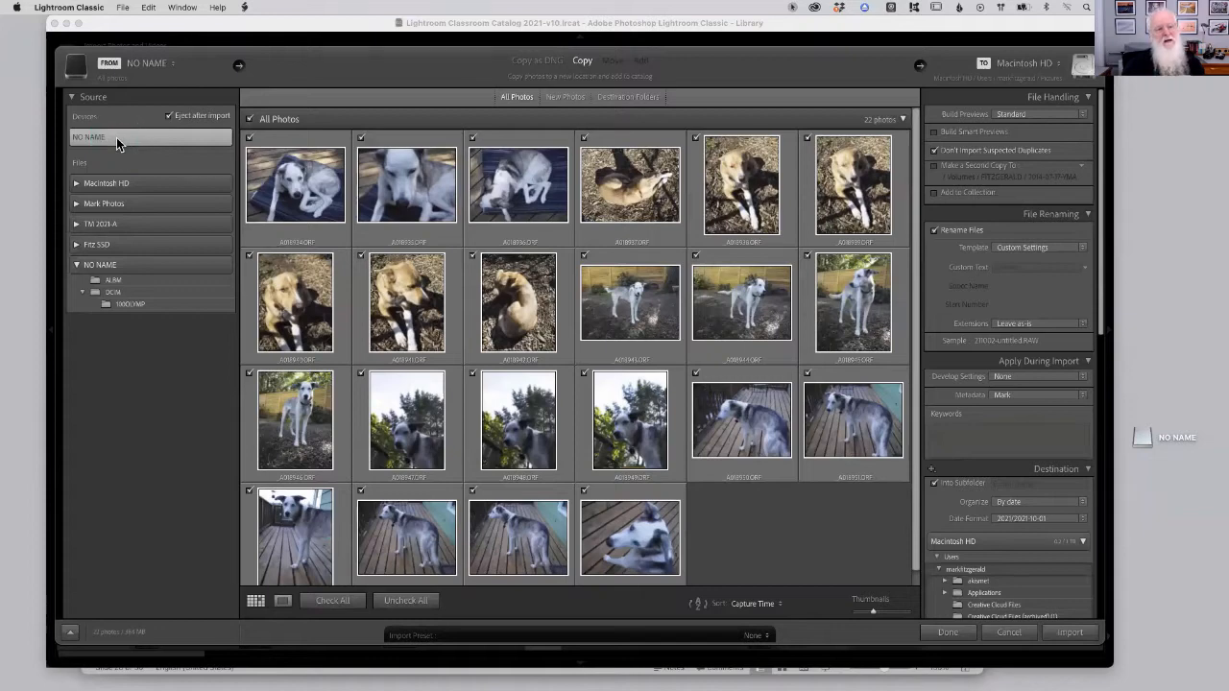
left_click(144, 147)
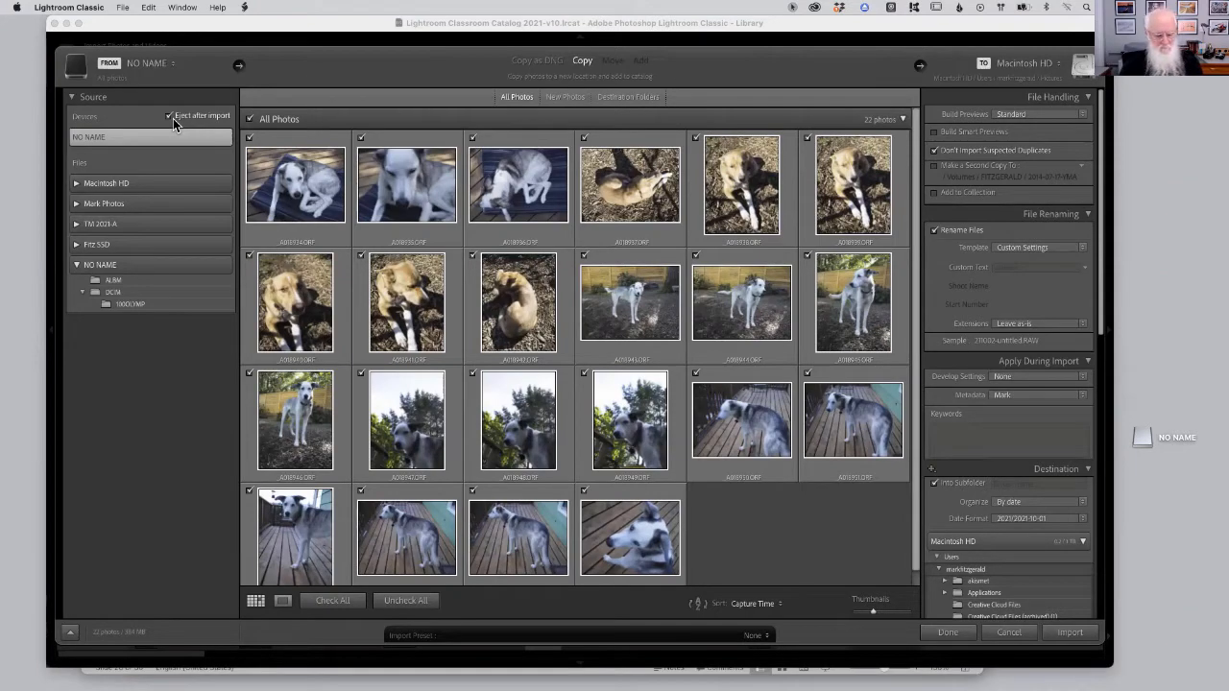
key("super+Tab")
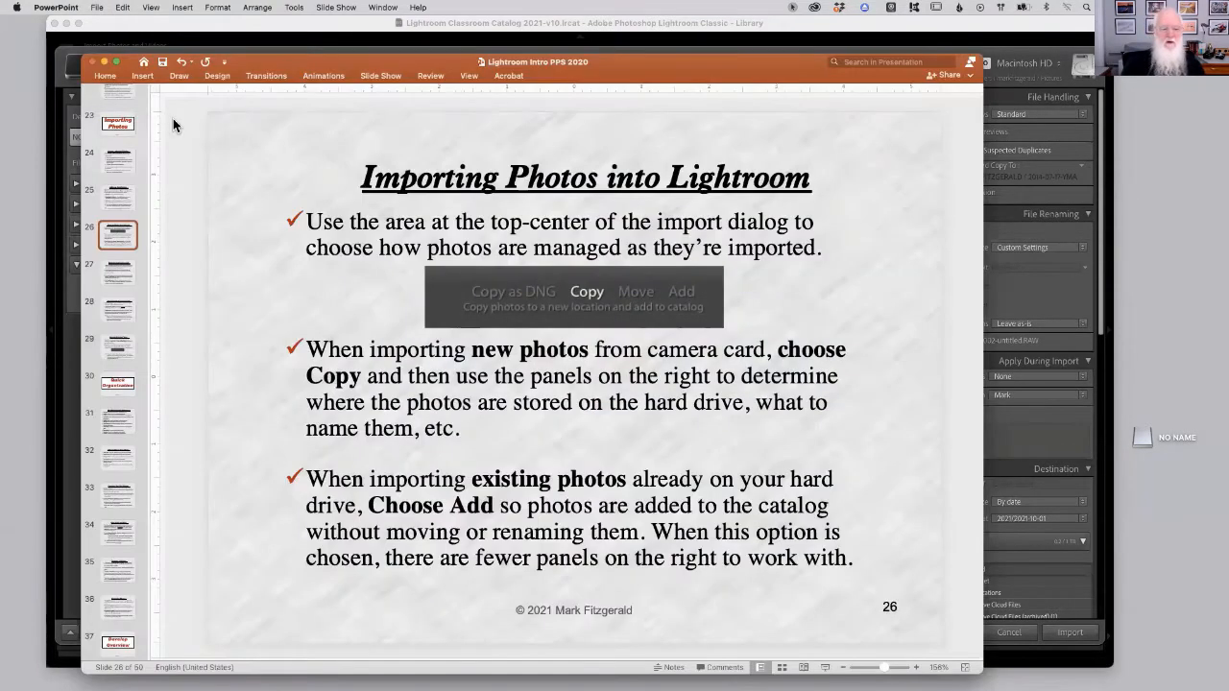
left_click(174, 129)
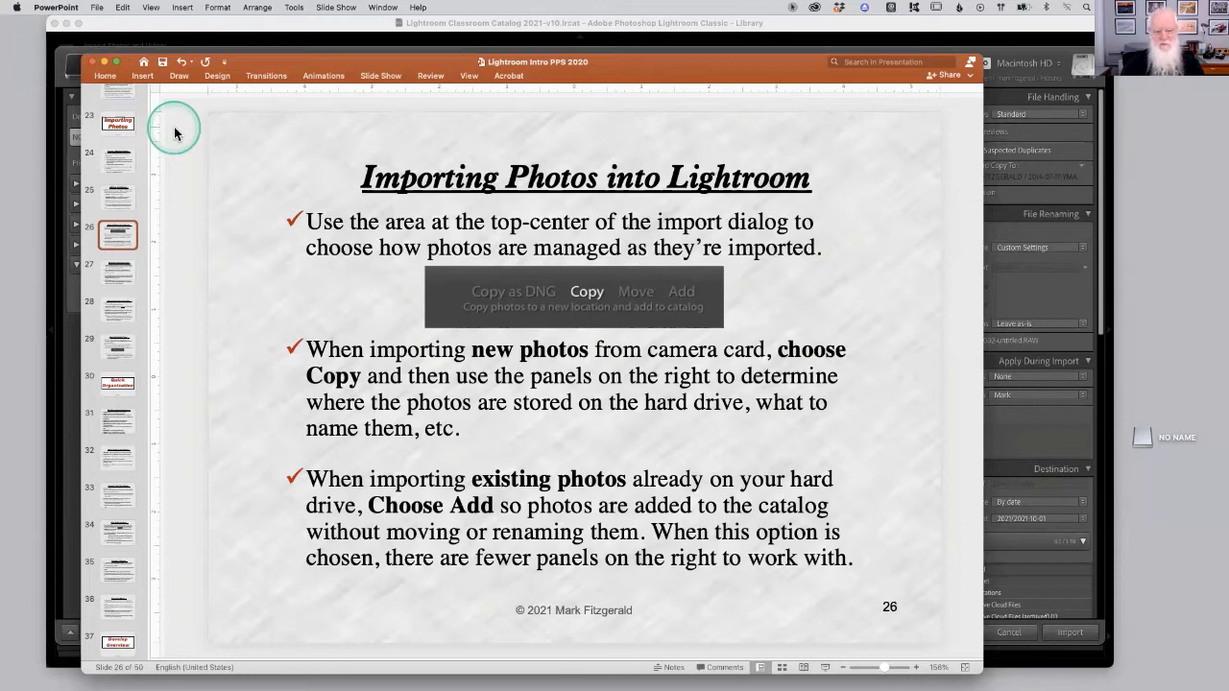
key("super+Tab")
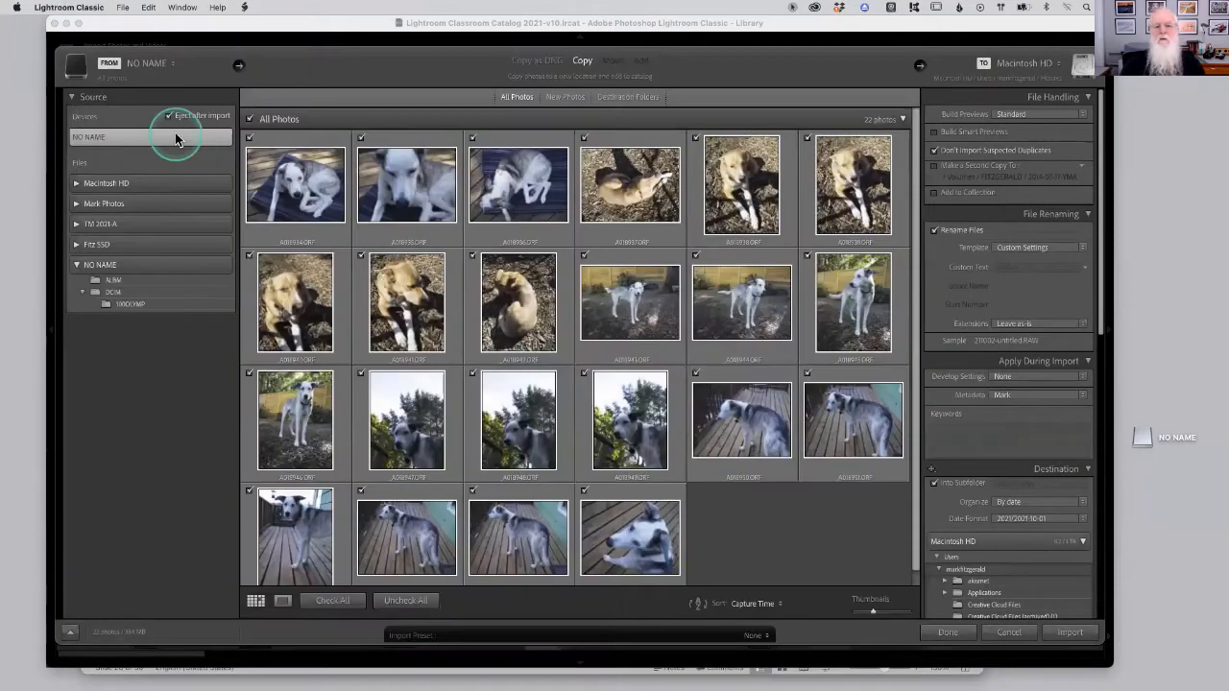
Examine the import method options Copy as DNG, Copy, Move and Add, leaving Copy selected.
left_click(283, 125)
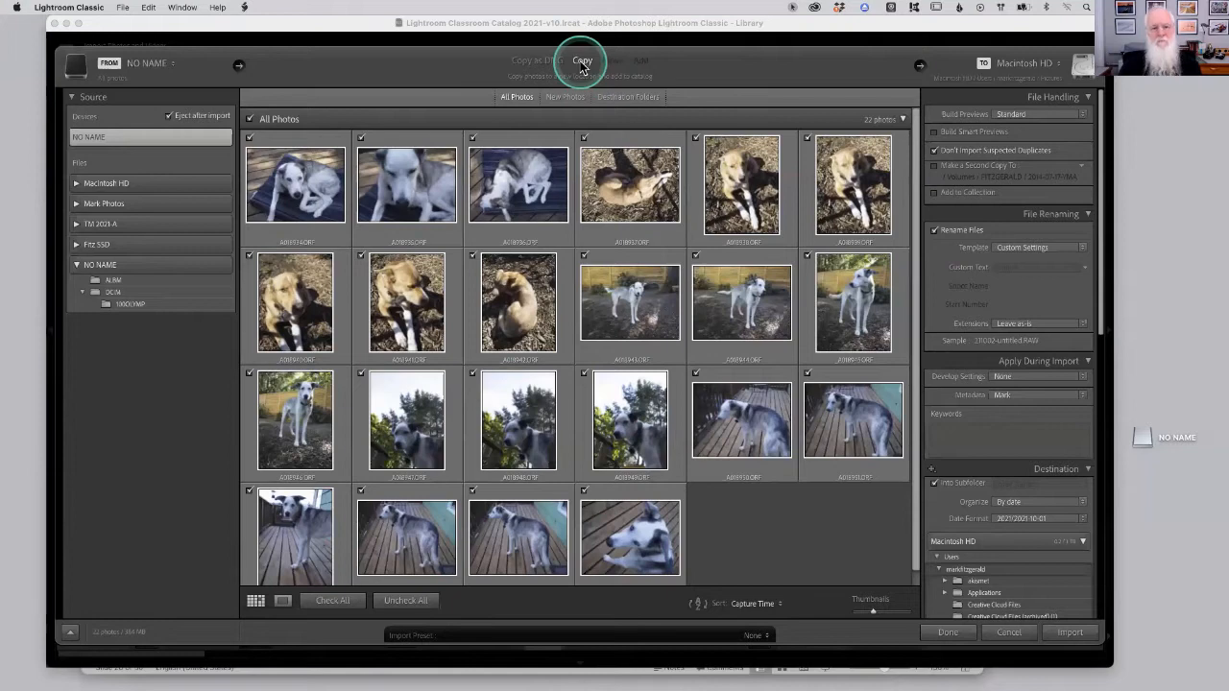
left_click(544, 67)
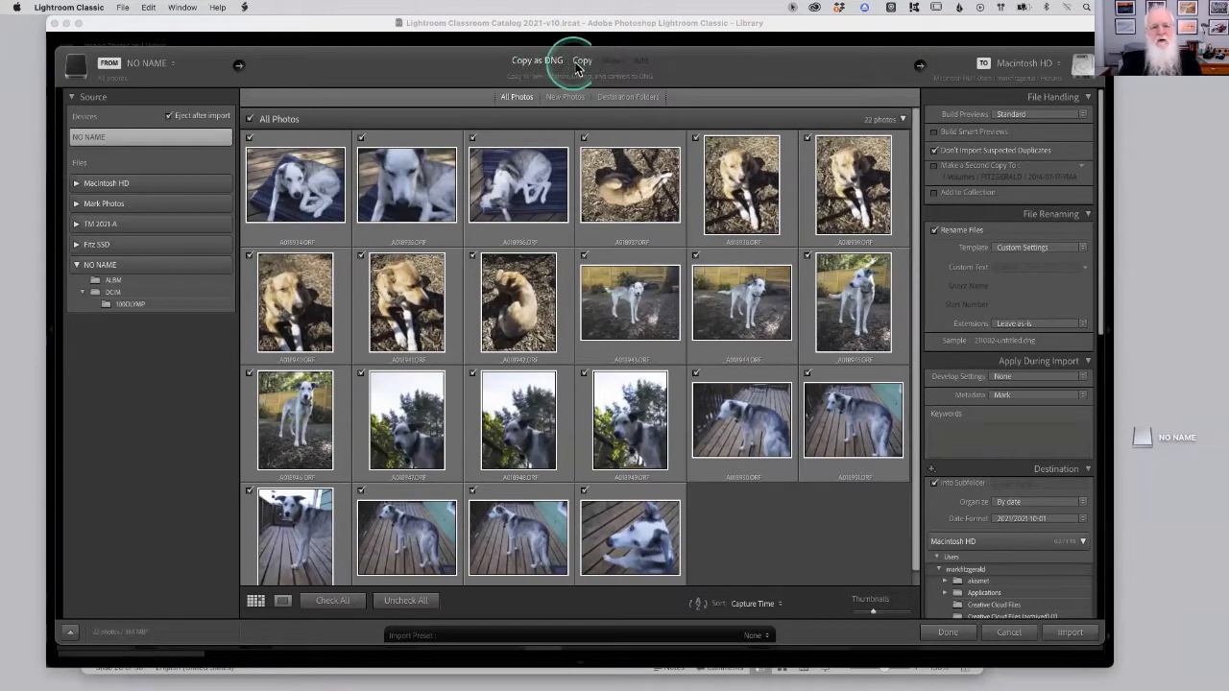
left_click(581, 62)
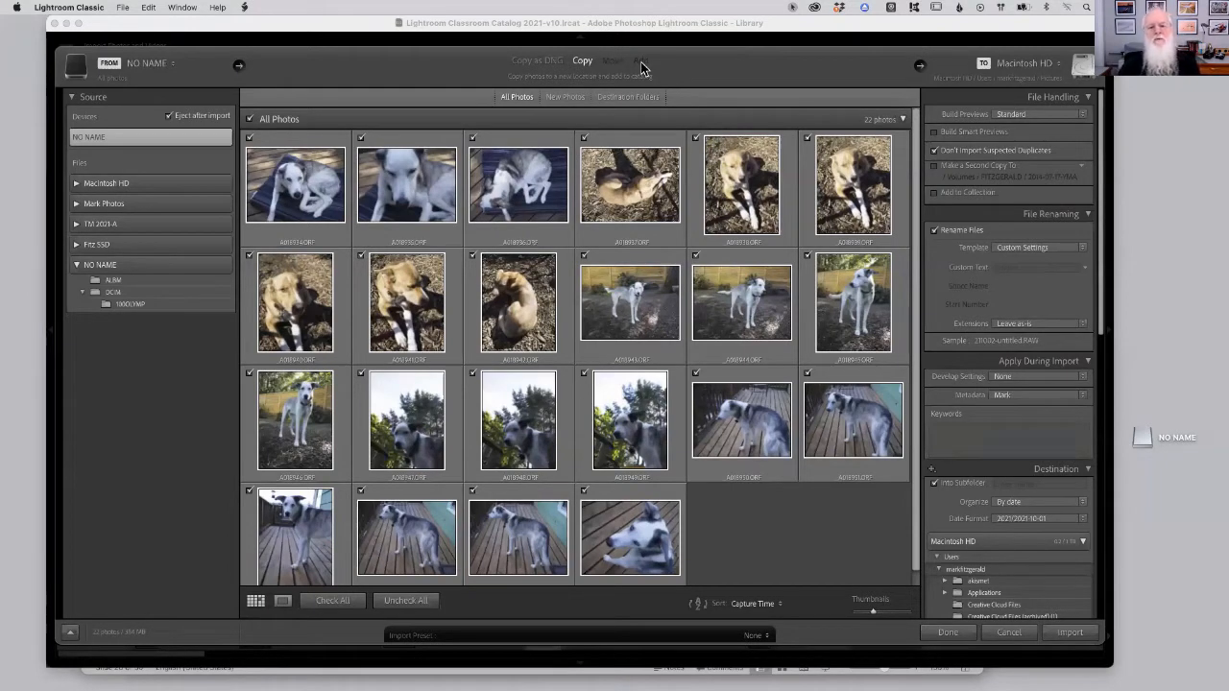
left_click(641, 63)
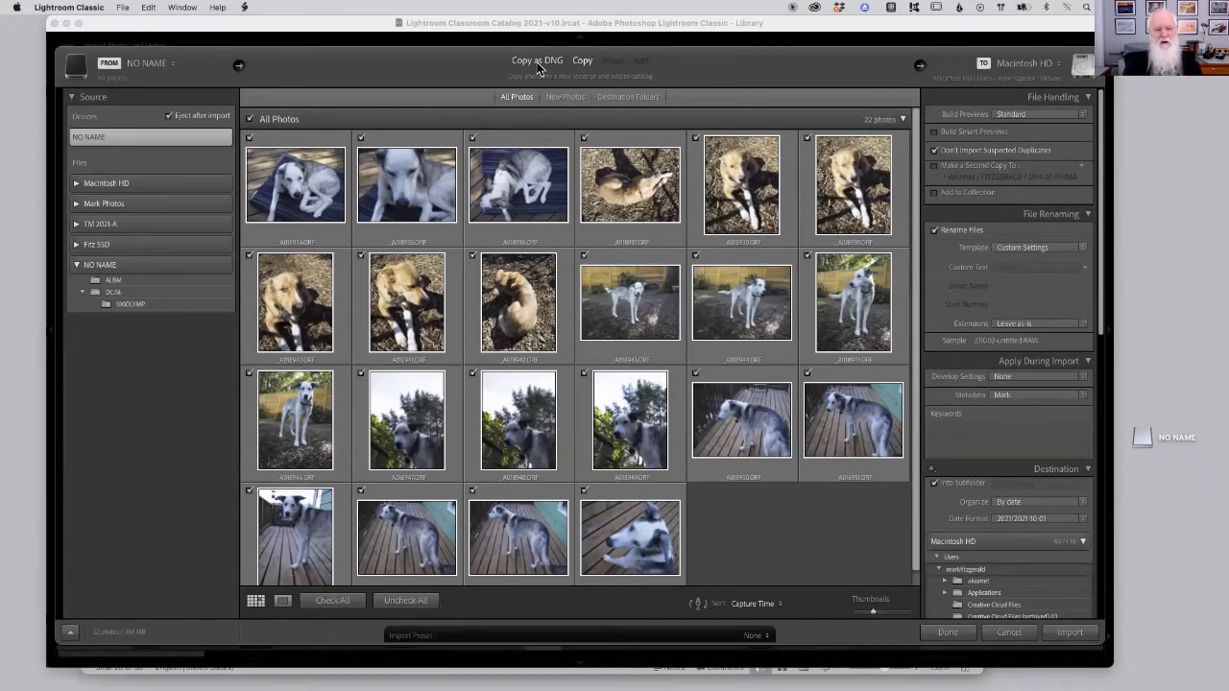
left_click(582, 61)
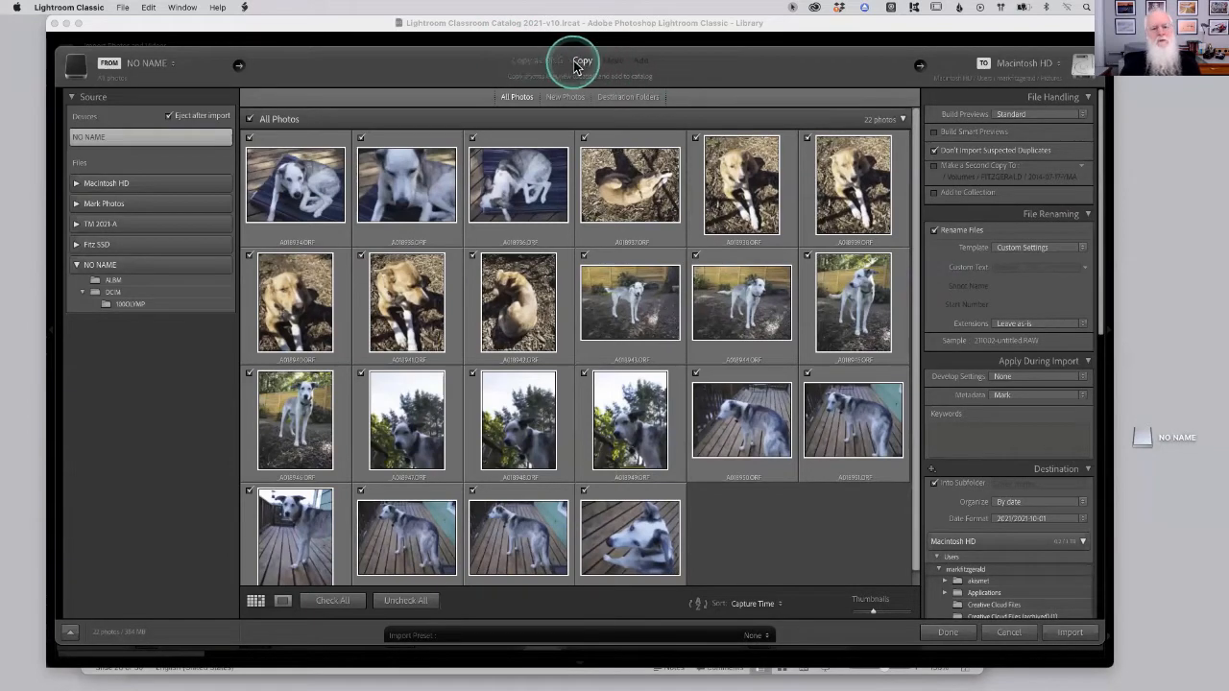
left_click(582, 64)
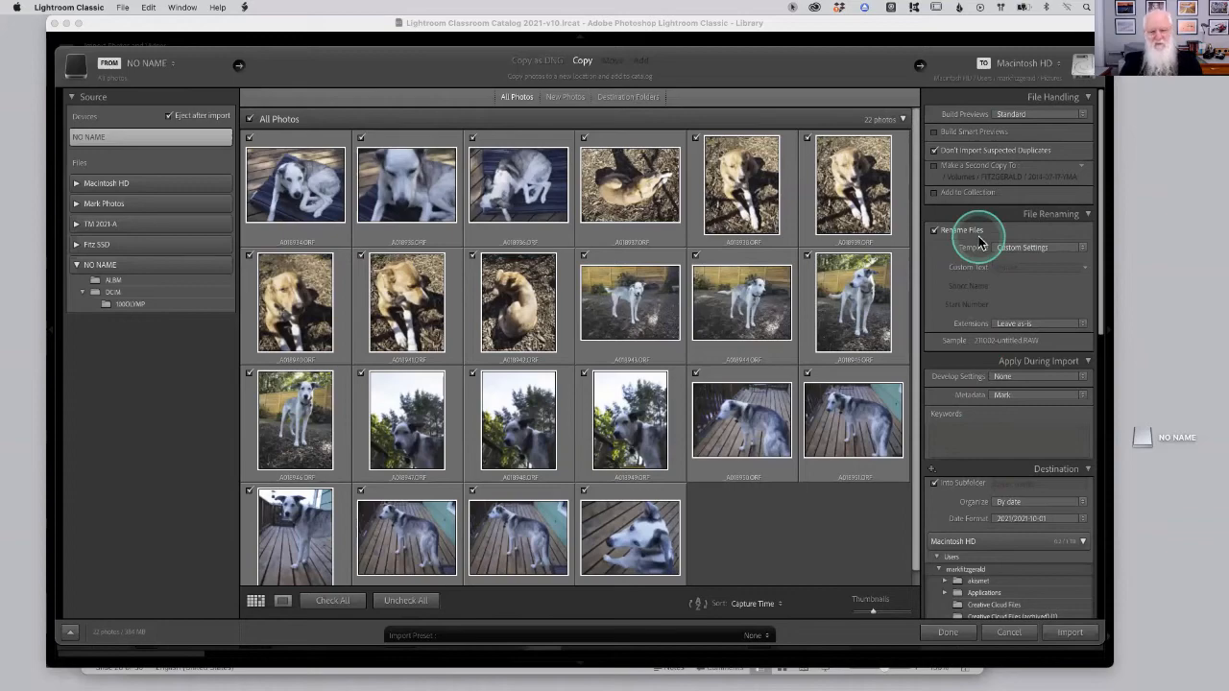
Switch to PowerPoint and advance to slide 27, Importing from Camera Card.
key("super+Tab")
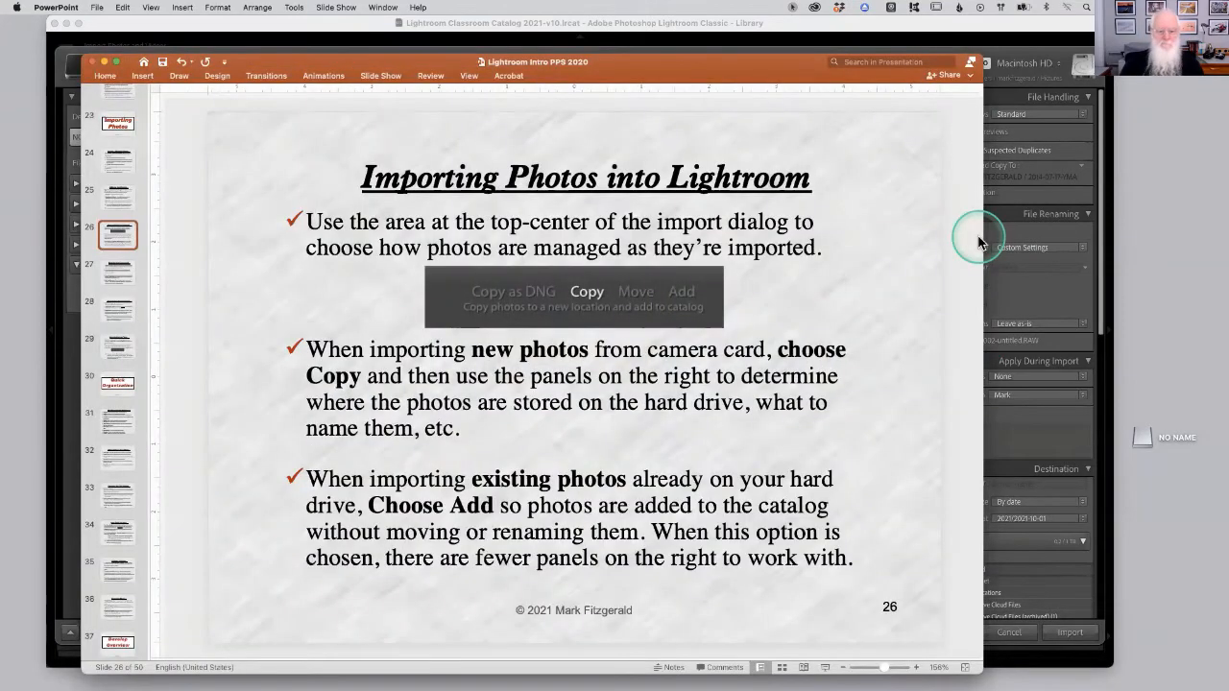
key("Down")
key("Up")
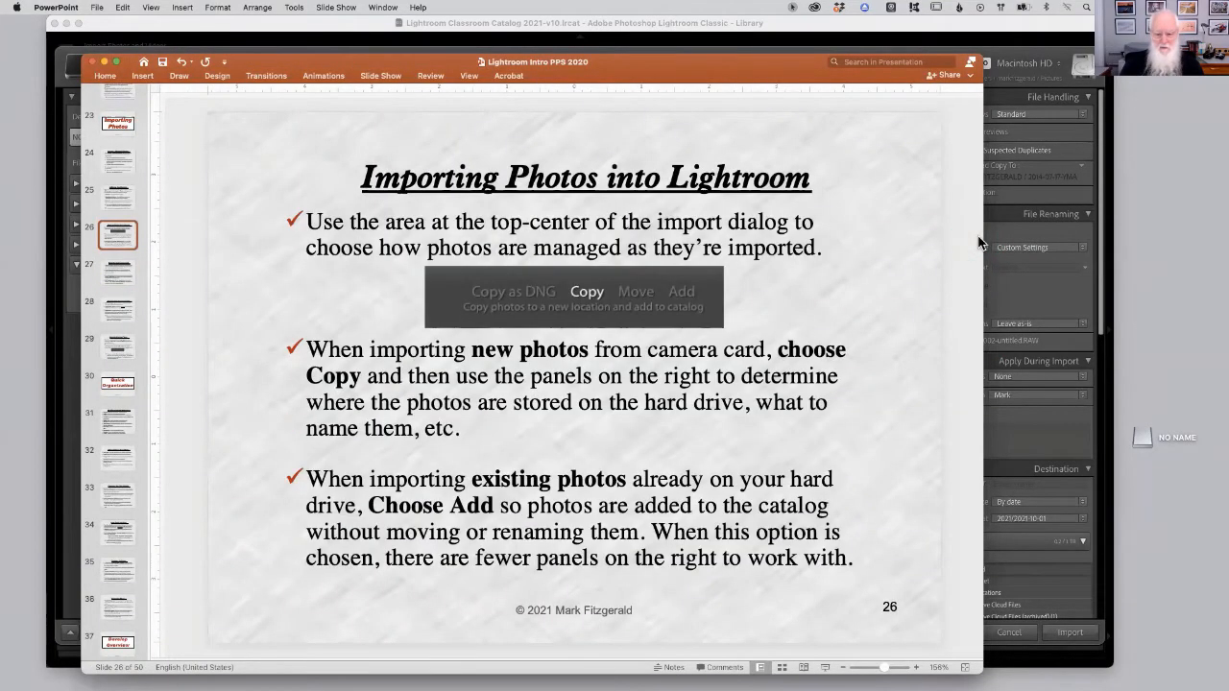
key("Down")
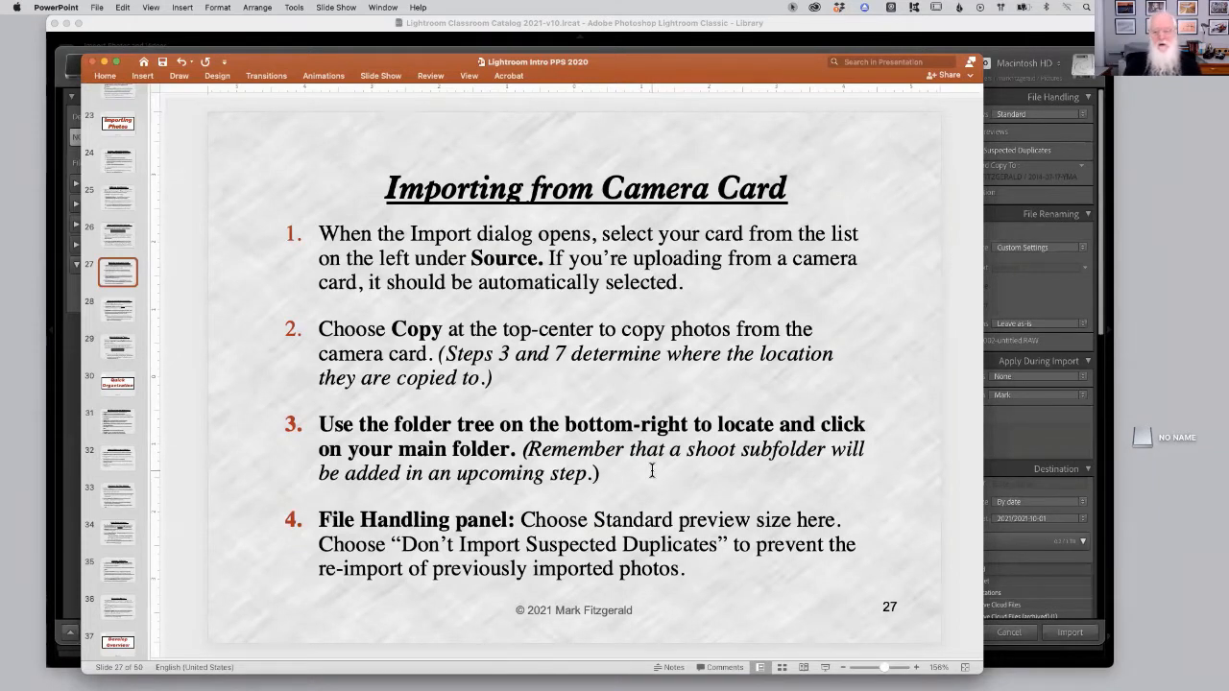
Return to the Import dialog, browse the Destination folder tree, and cancel the import.
left_click(1102, 142)
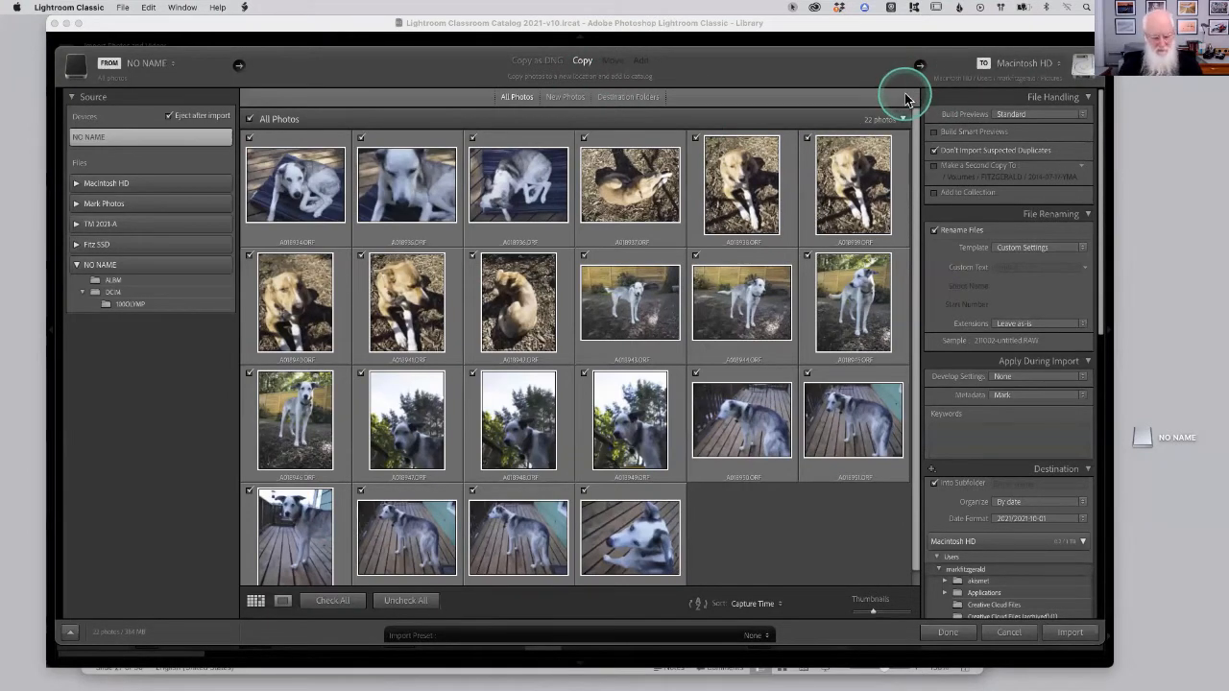
key("super+Tab")
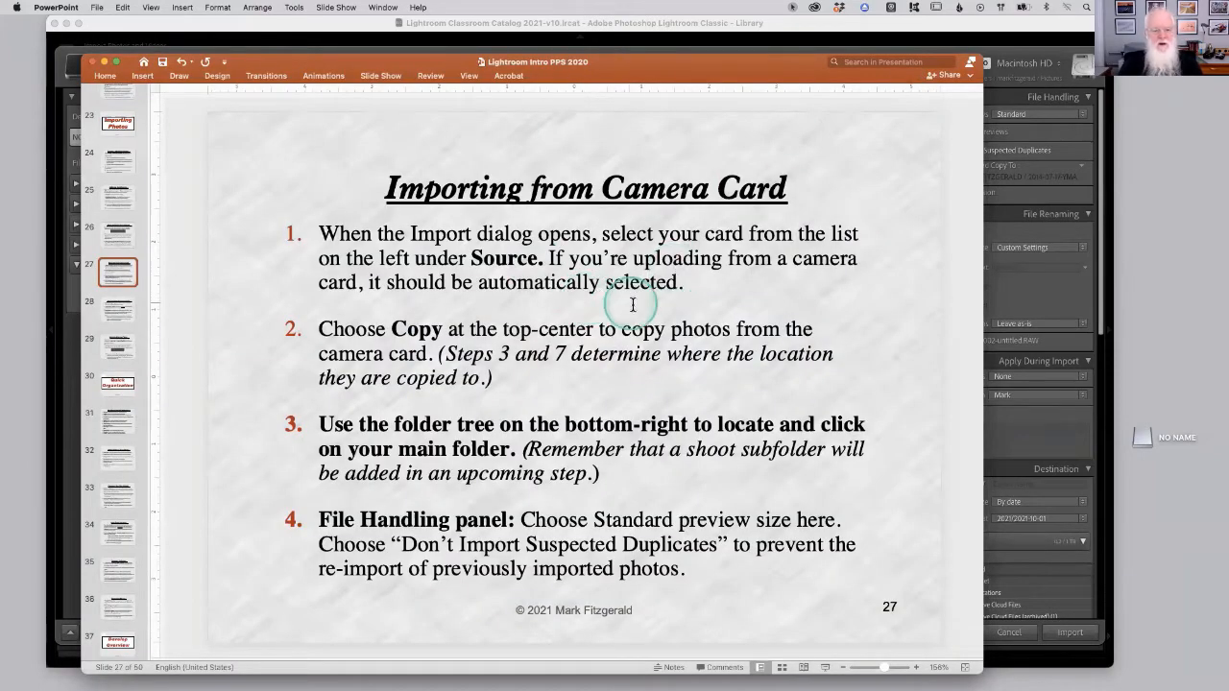
key("super+Tab")
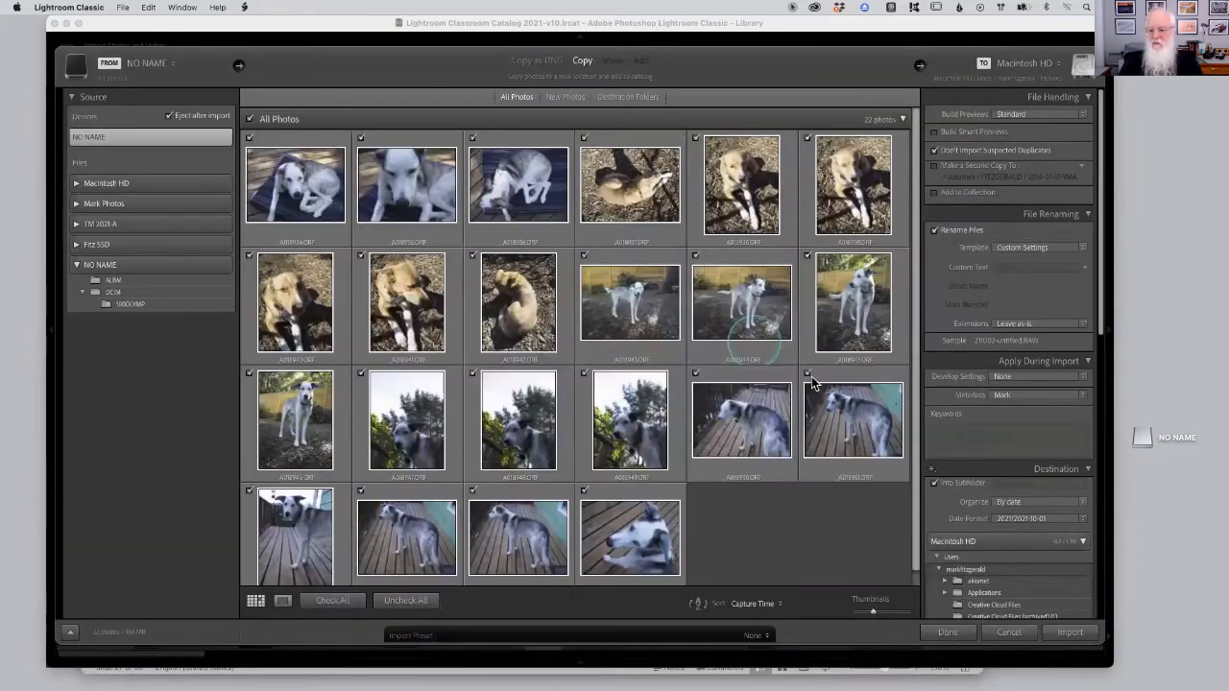
scroll(1007, 447, "down", 10)
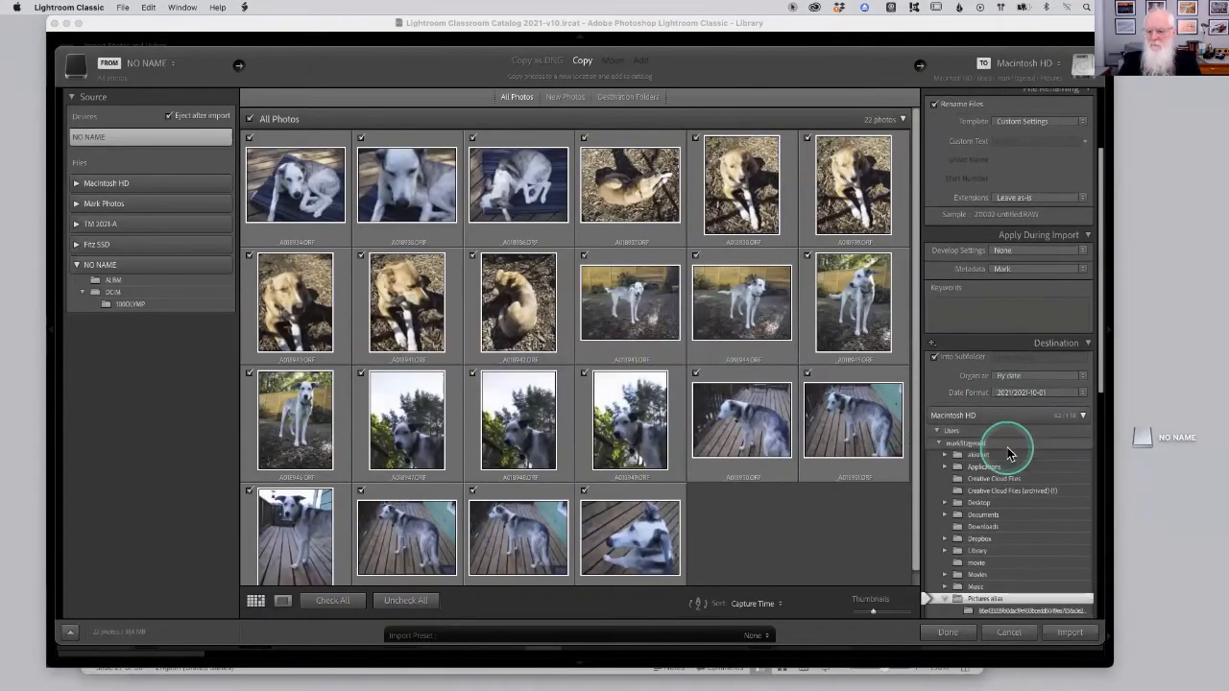
scroll(1009, 454, "down", 3)
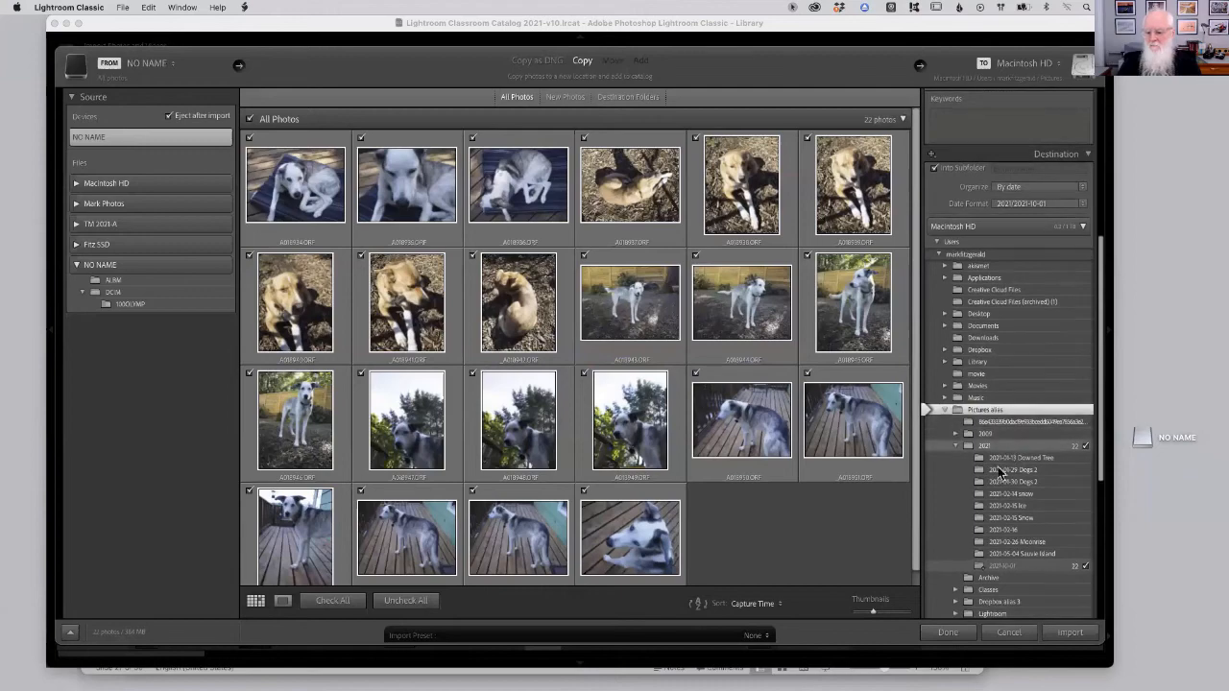
left_click(1010, 633)
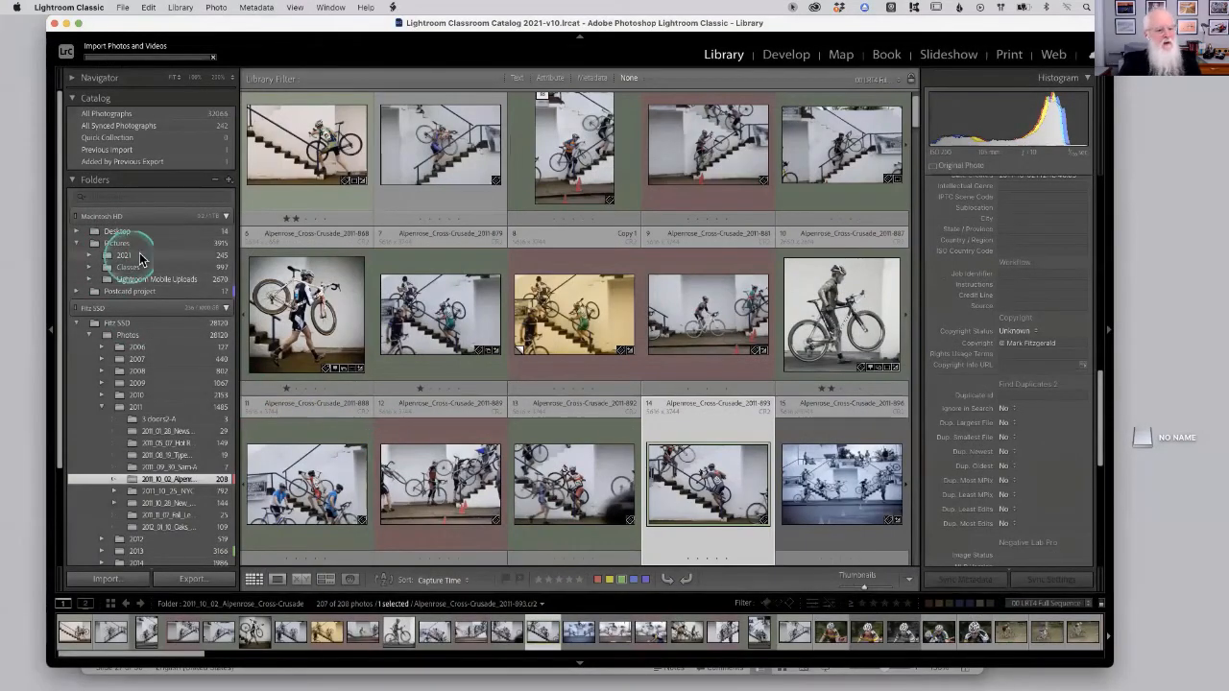
Expand the Pictures folder in the Folders panel, then reopen Import with NO NAME as the source.
left_click(89, 255)
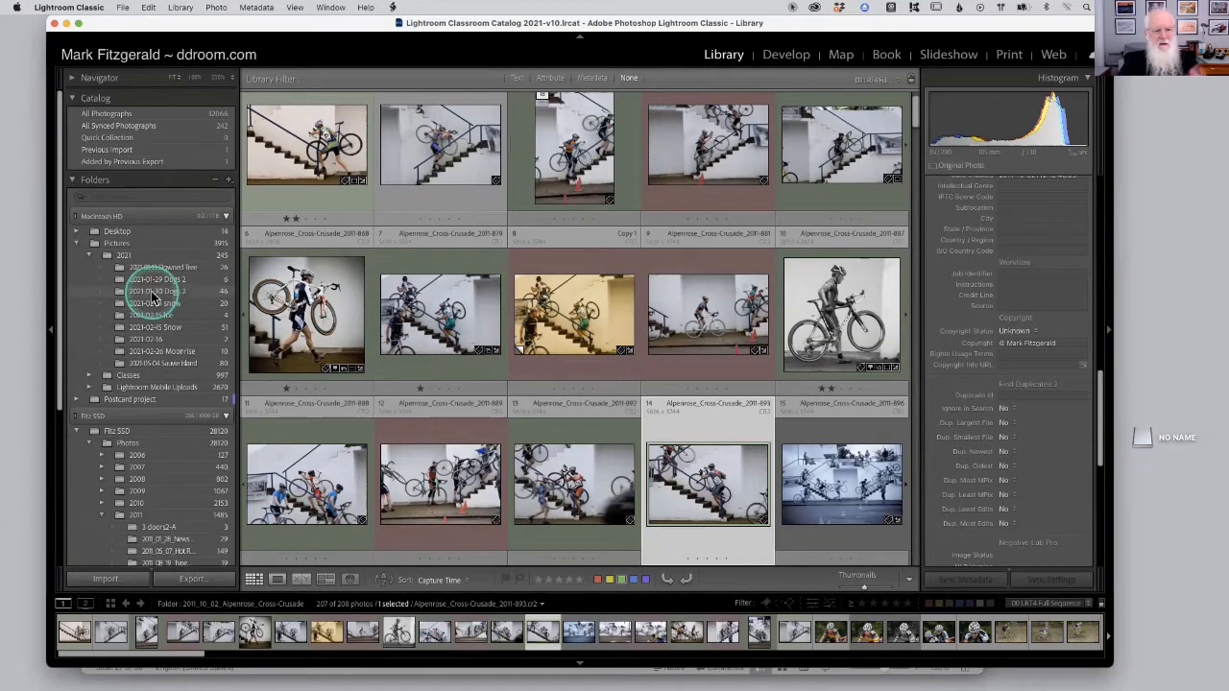
left_click(112, 580)
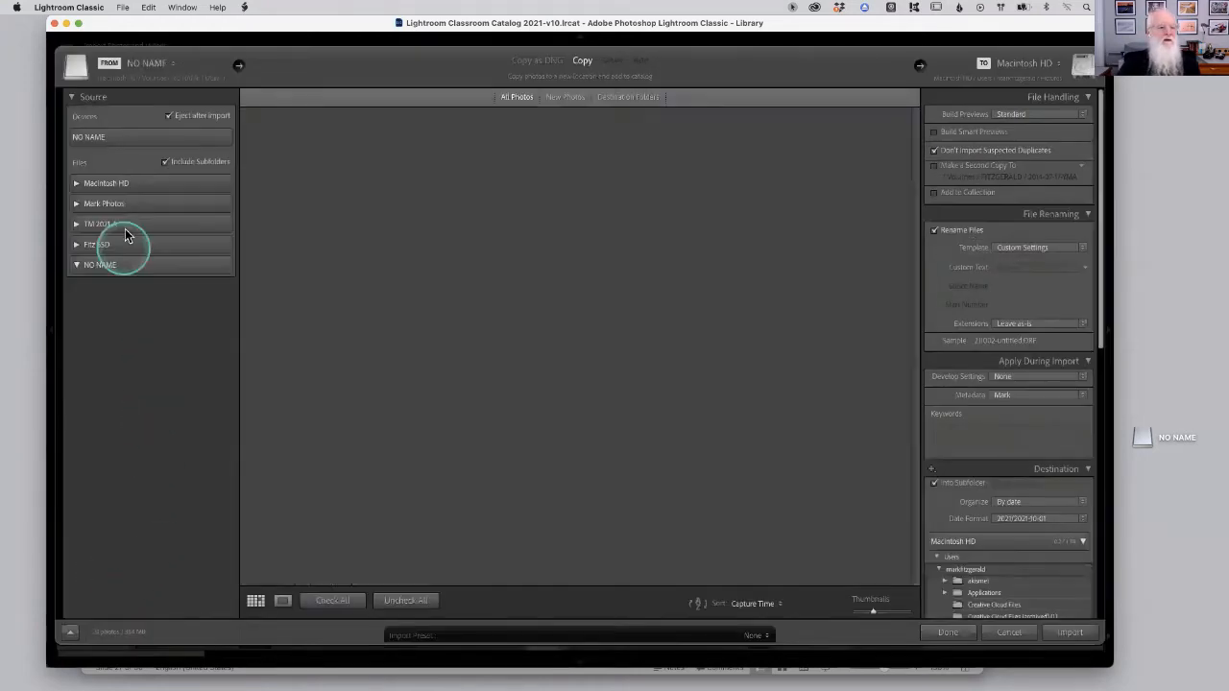
left_click(158, 136)
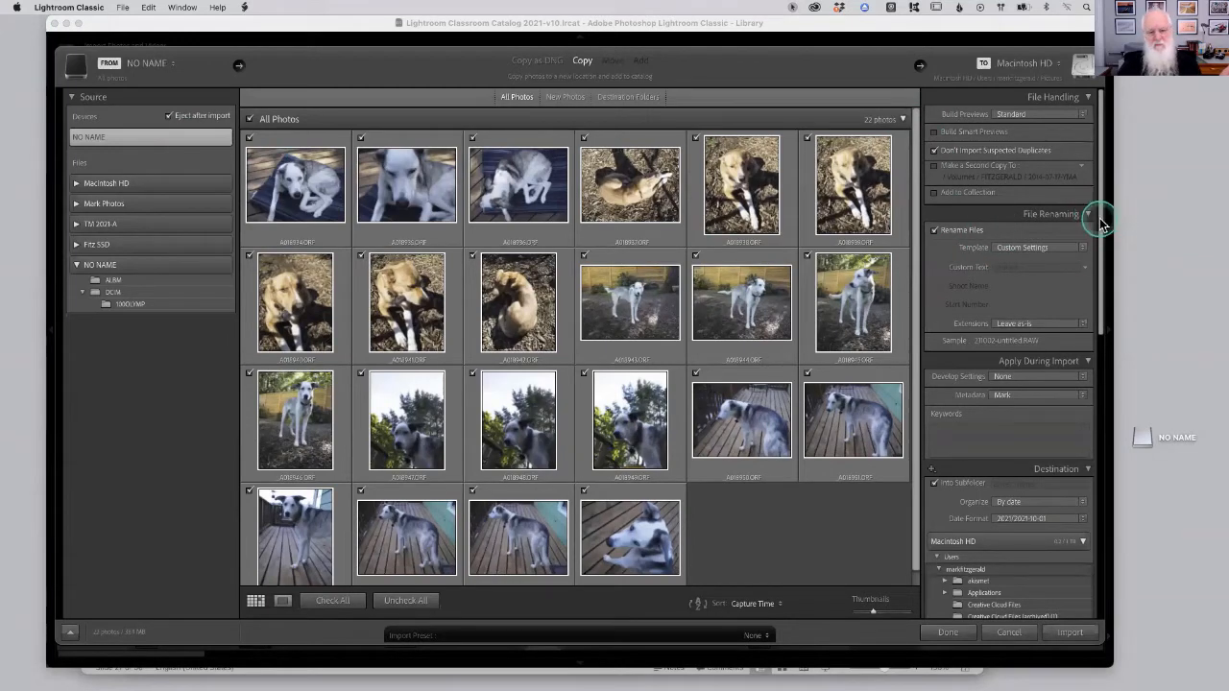
Set the import destination to the Pictures alias folder and check the destination path.
left_click_drag(1100, 223, 994, 353)
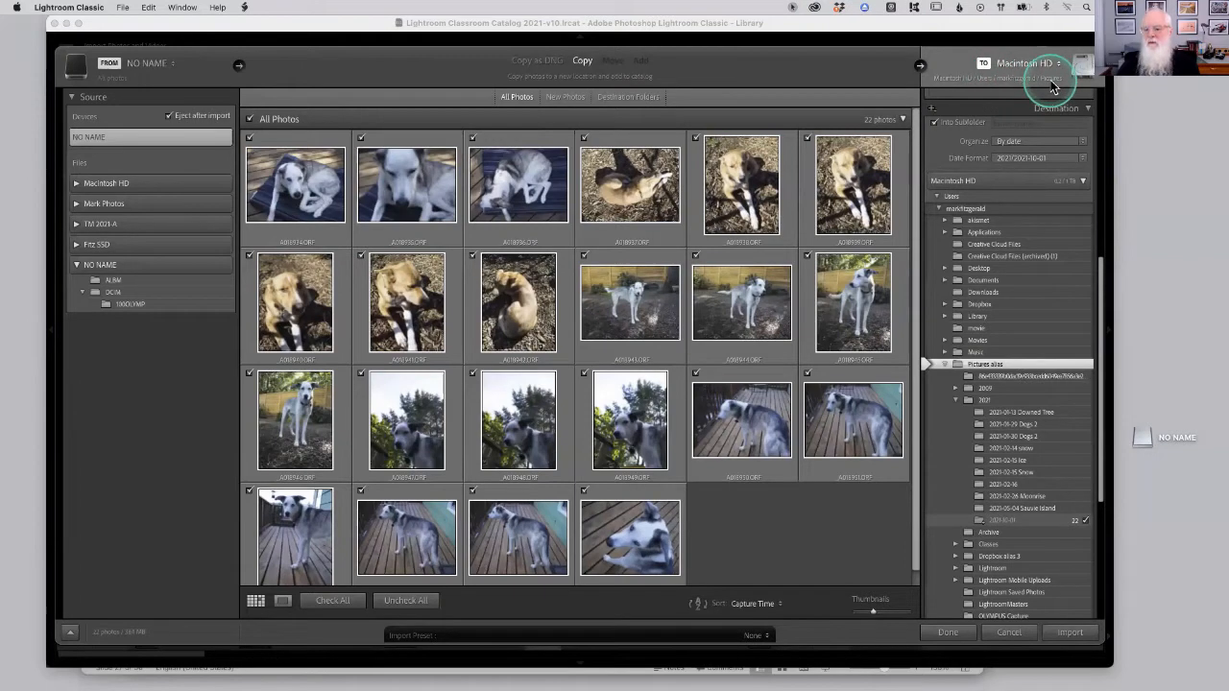
left_click(1010, 340)
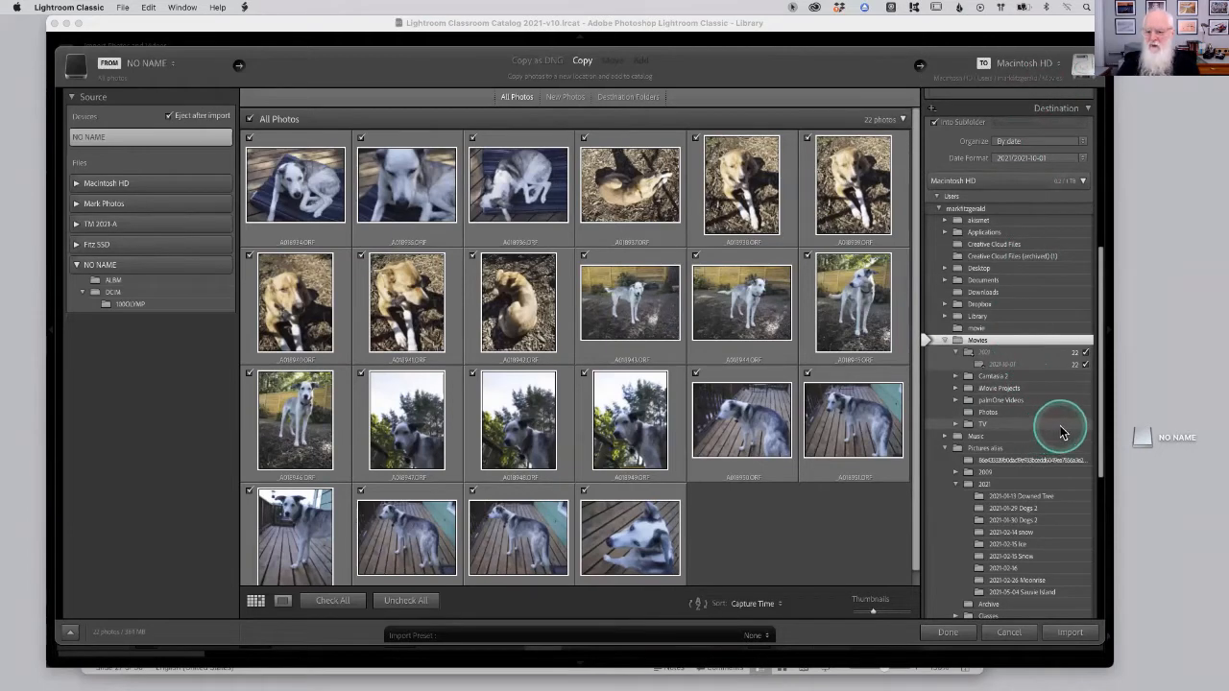
left_click(987, 447)
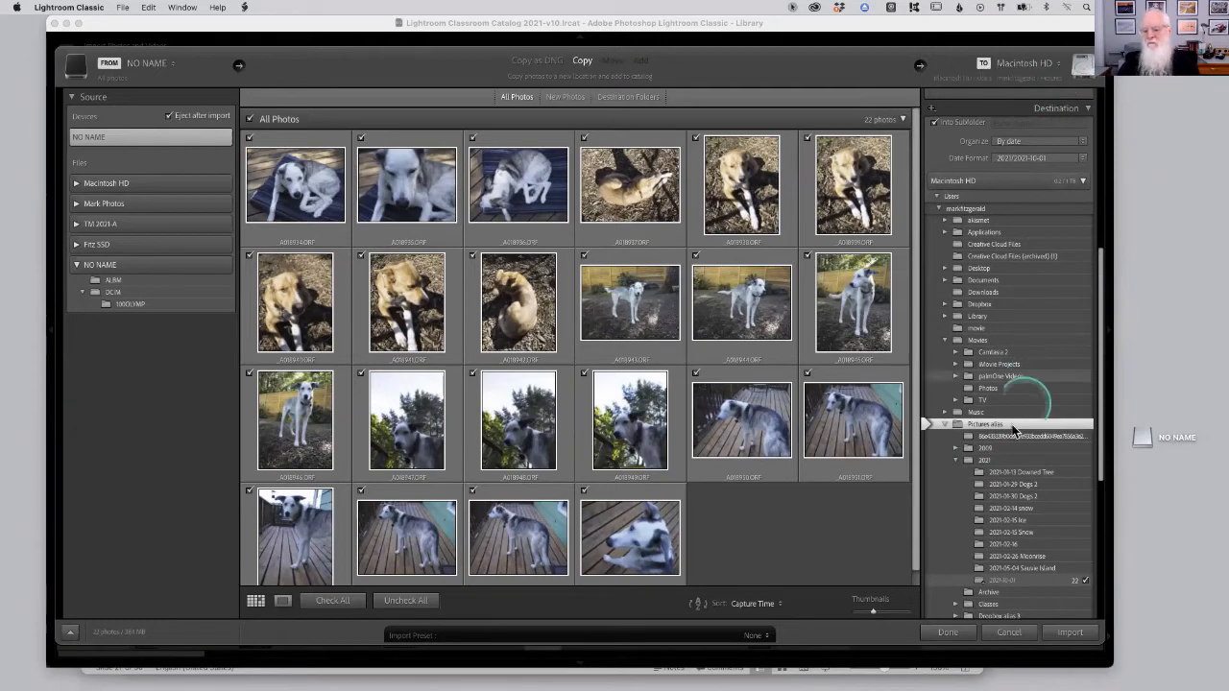
left_click_drag(1100, 381, 1100, 206)
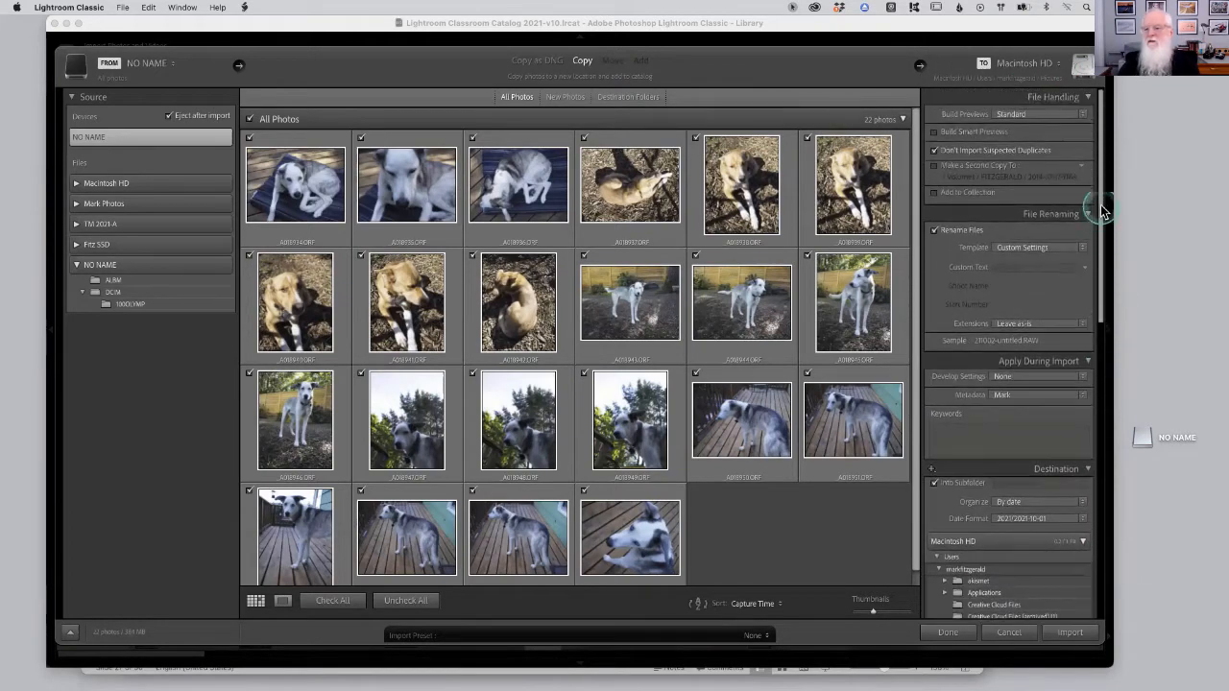
left_click(1042, 84)
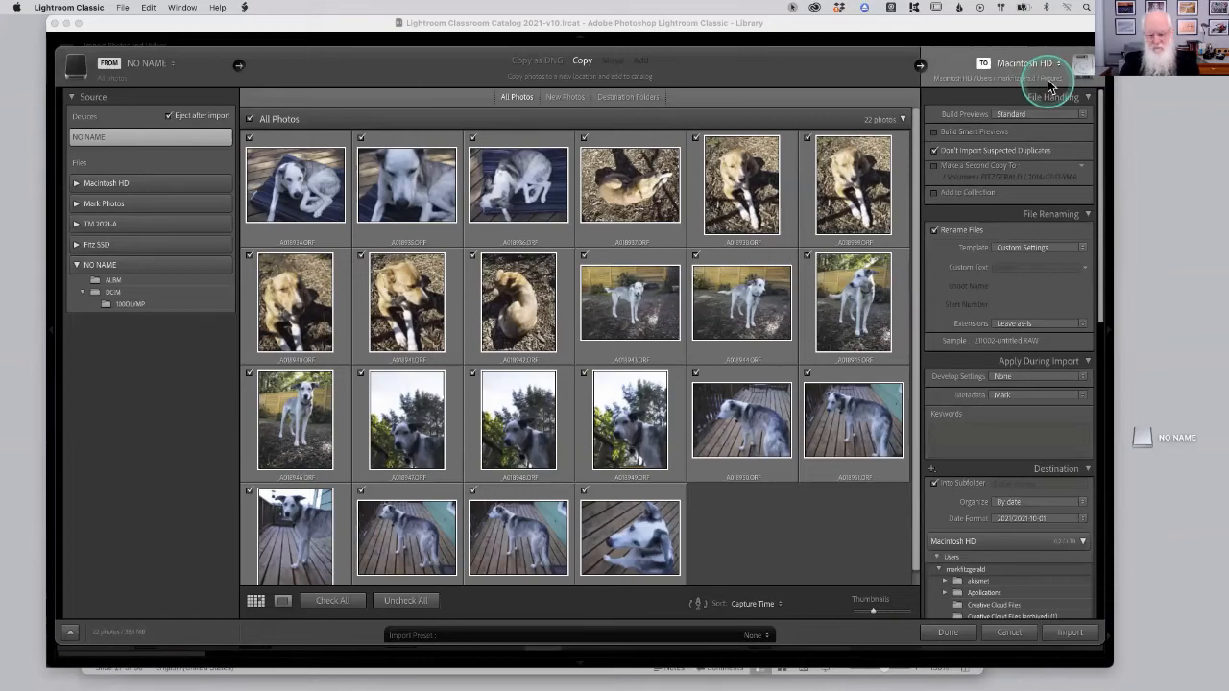
Glance at slide 27 in PowerPoint, return to the Import dialog, and keep Build Previews set to Standard.
key("super+Tab")
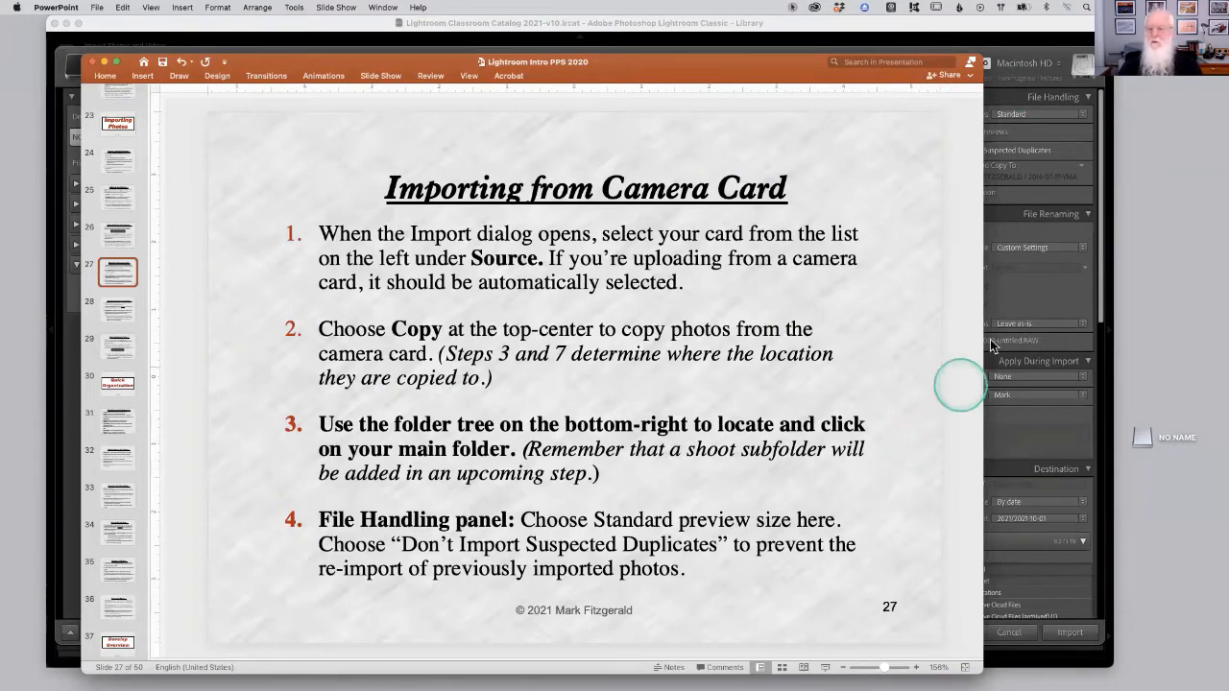
left_click(1100, 125)
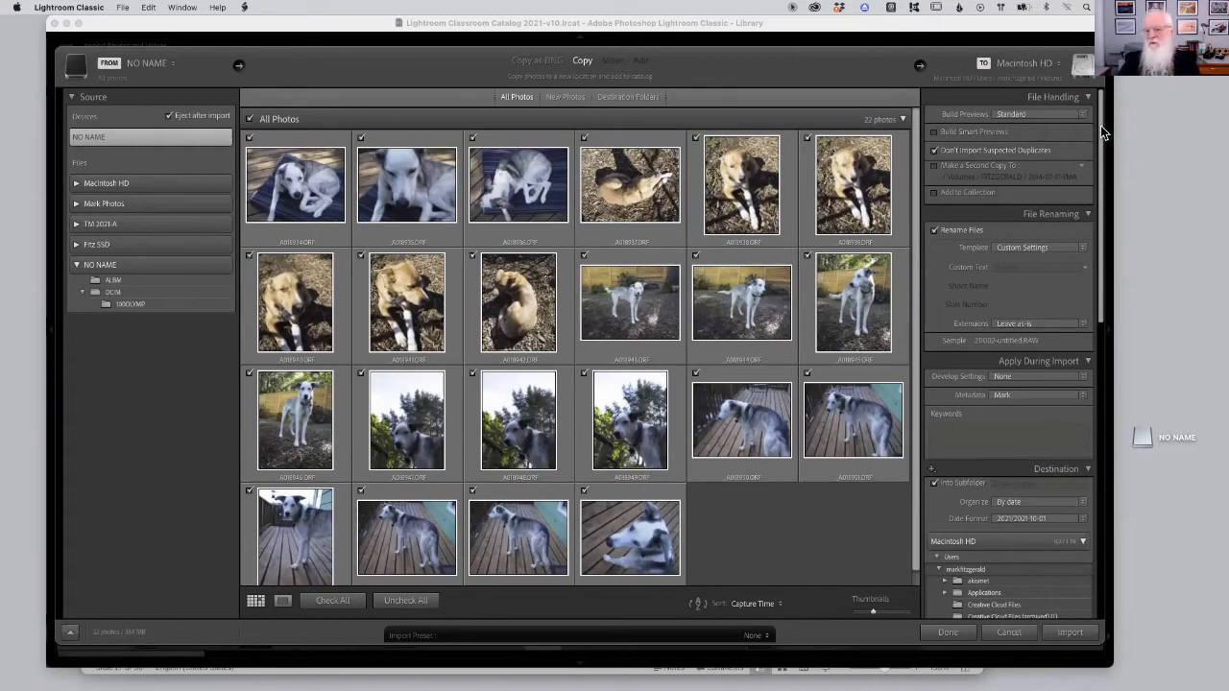
left_click(1052, 104)
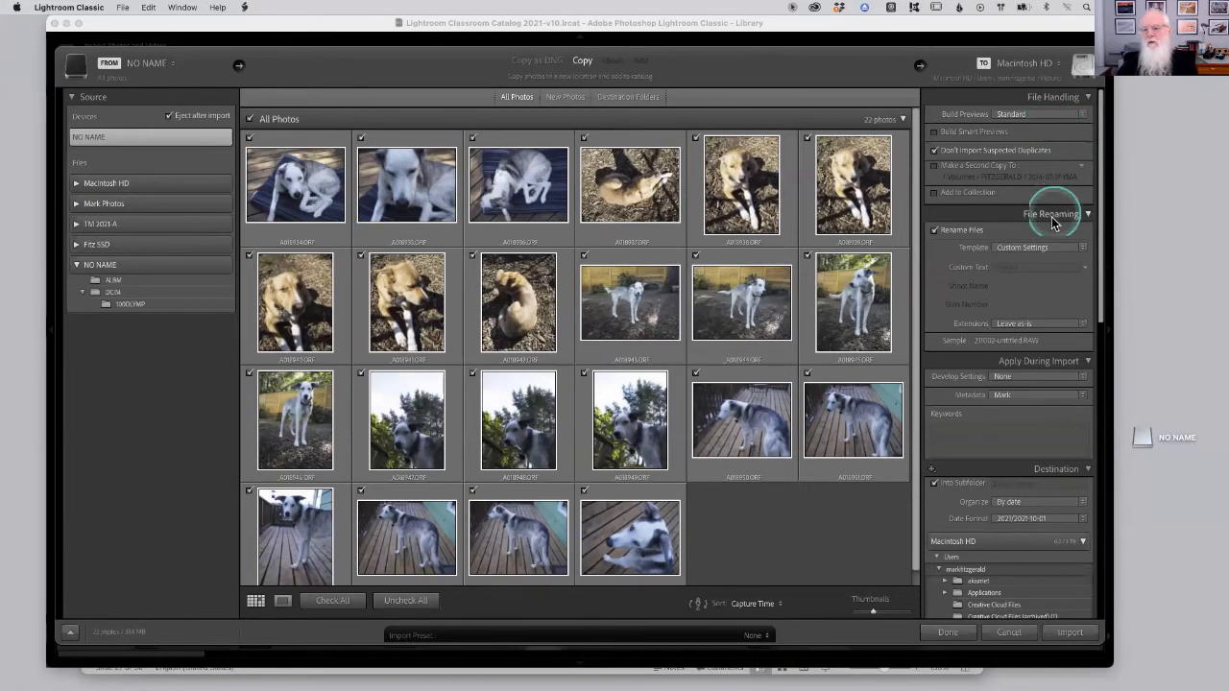
left_click(1056, 117)
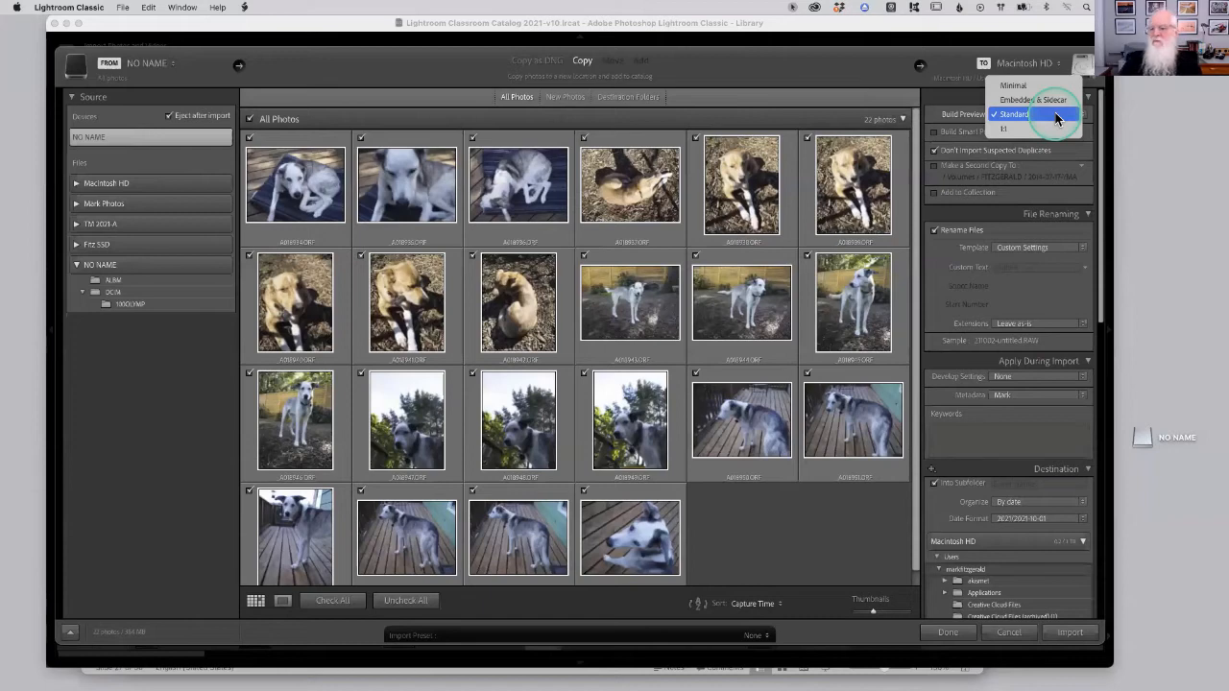
left_click(1056, 115)
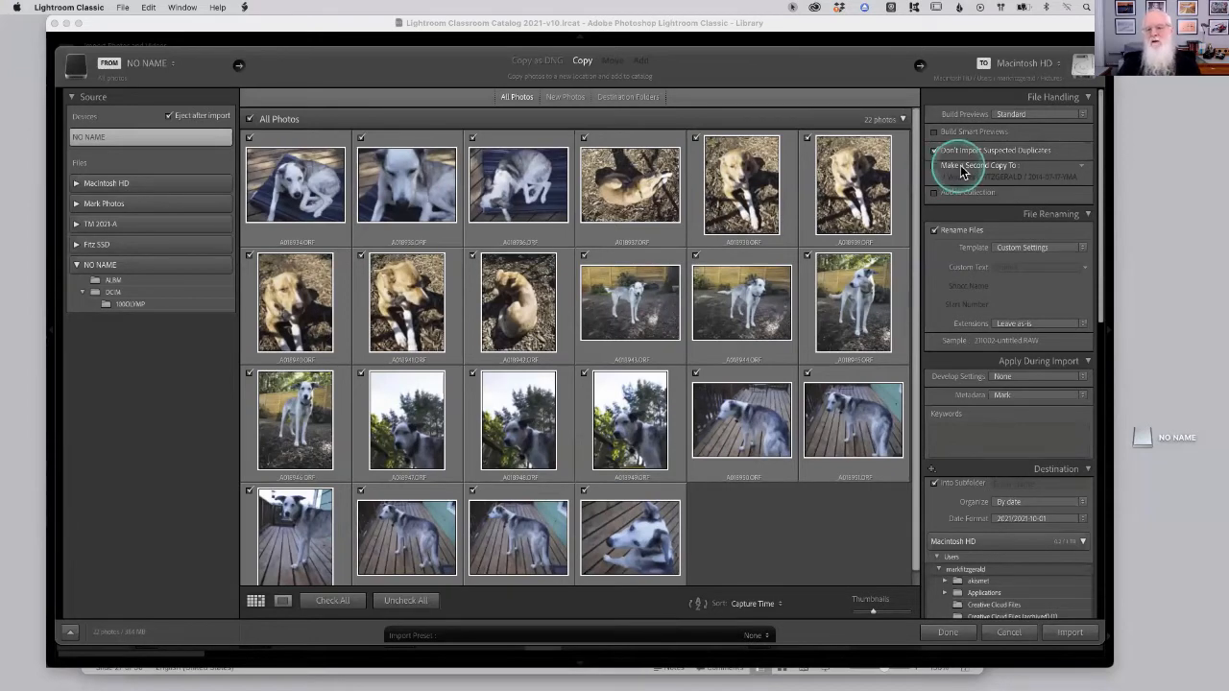
Try the Make a Second Copy To option and its backup location list, then turn it off again.
left_click(963, 169)
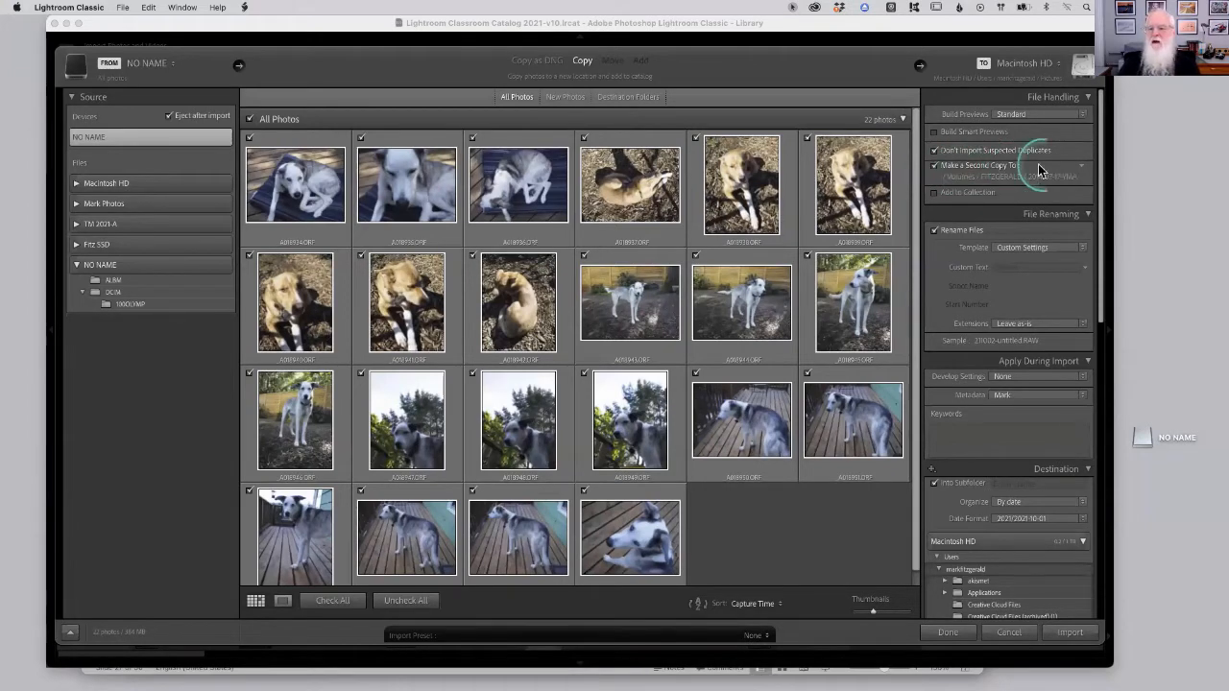
left_click(1081, 171)
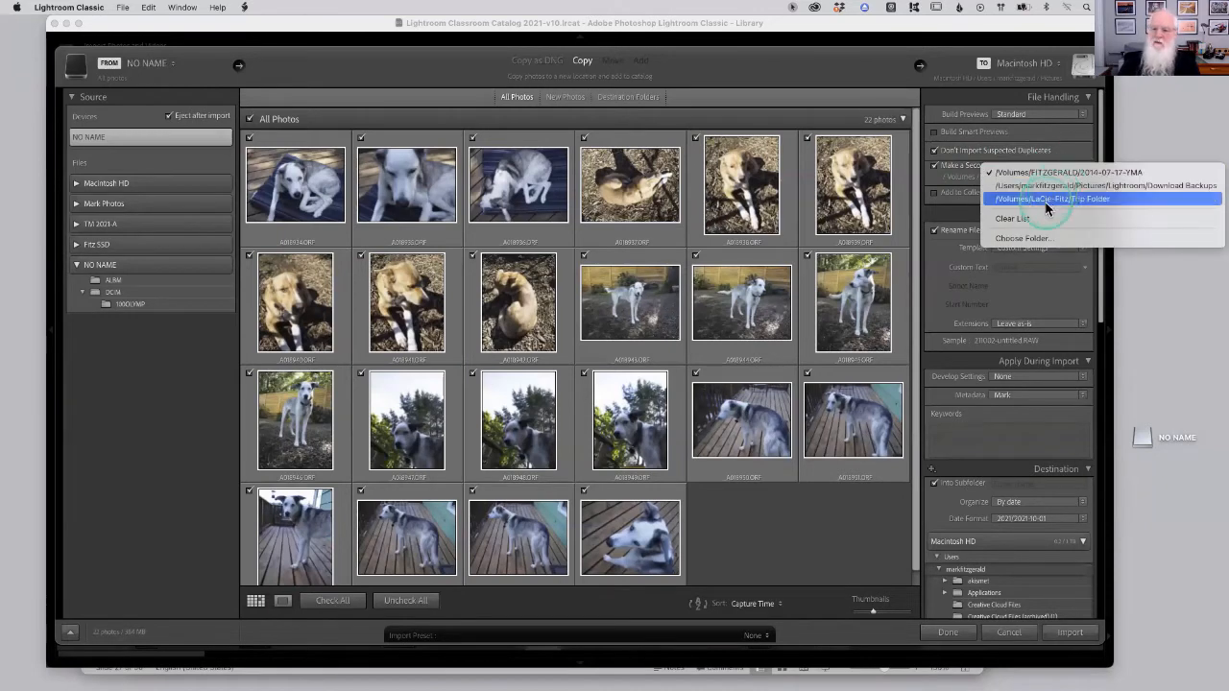
left_click(960, 168)
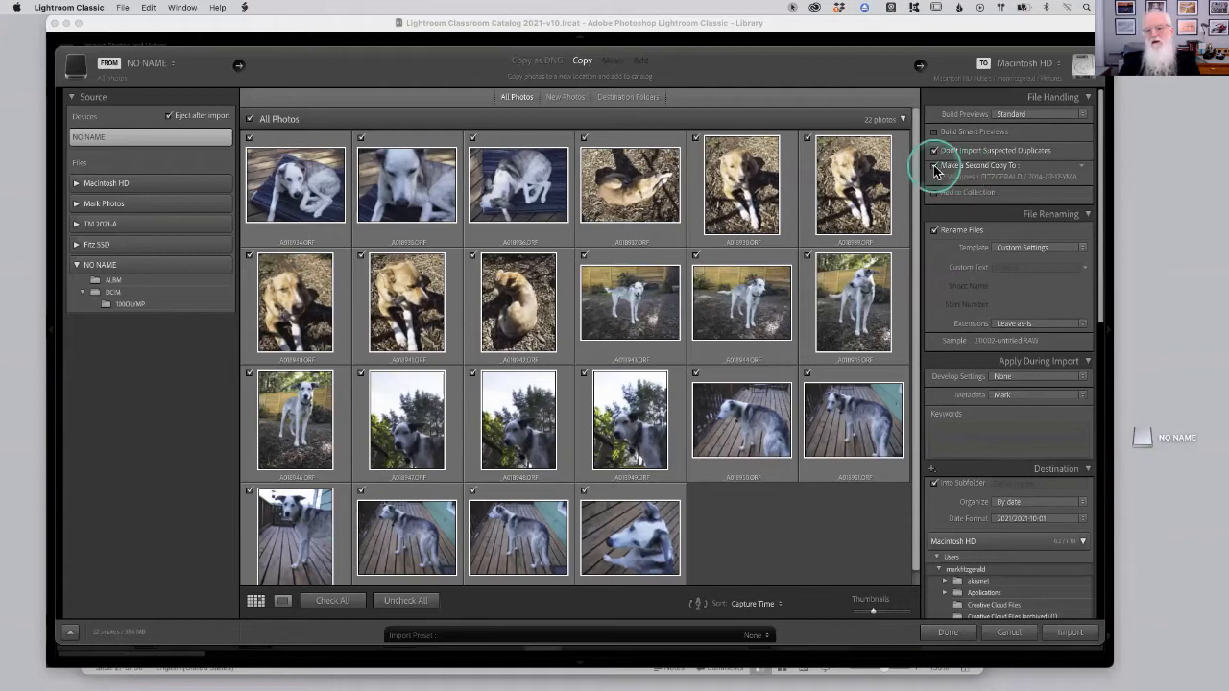
left_click(934, 169)
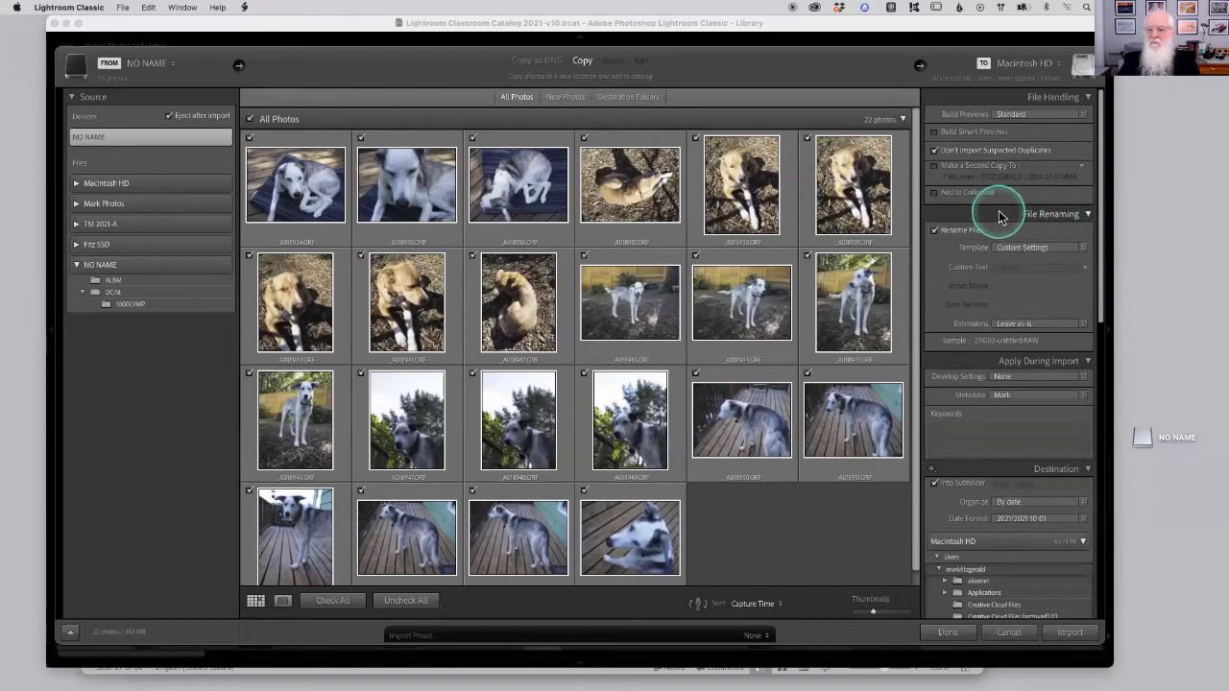
Set the file renaming template to Custom Name - Sequence with custom text 2021-10-01-Dogs.
left_click(1060, 250)
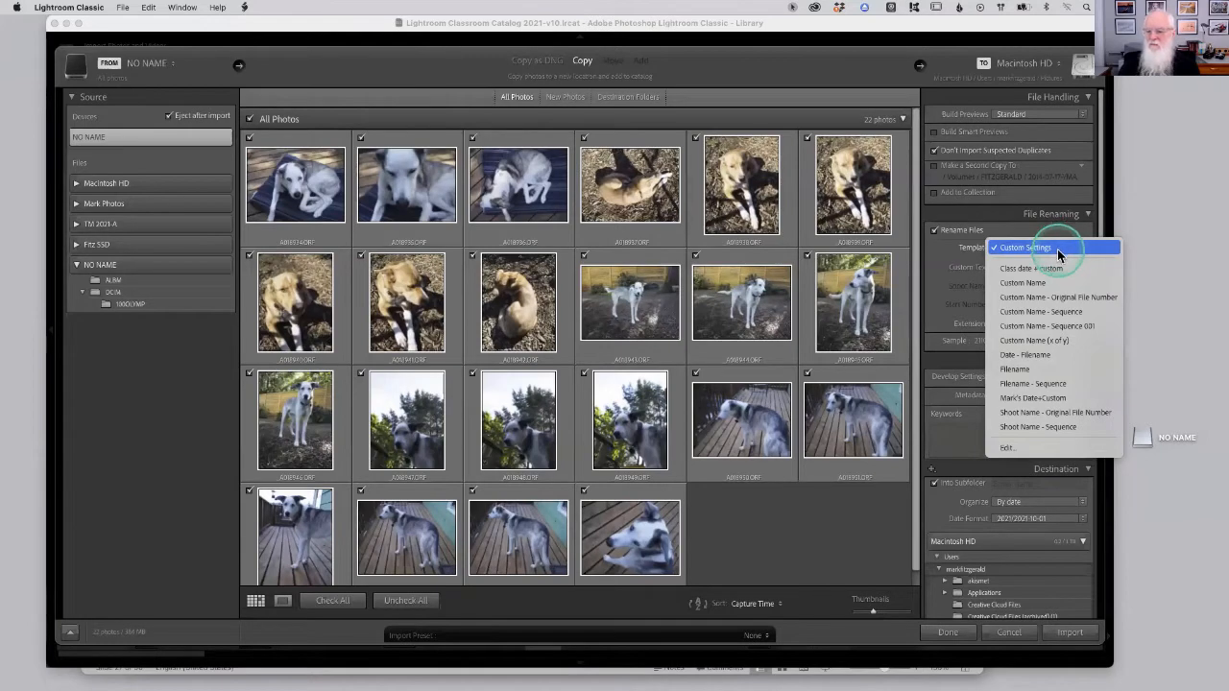
left_click(1034, 314)
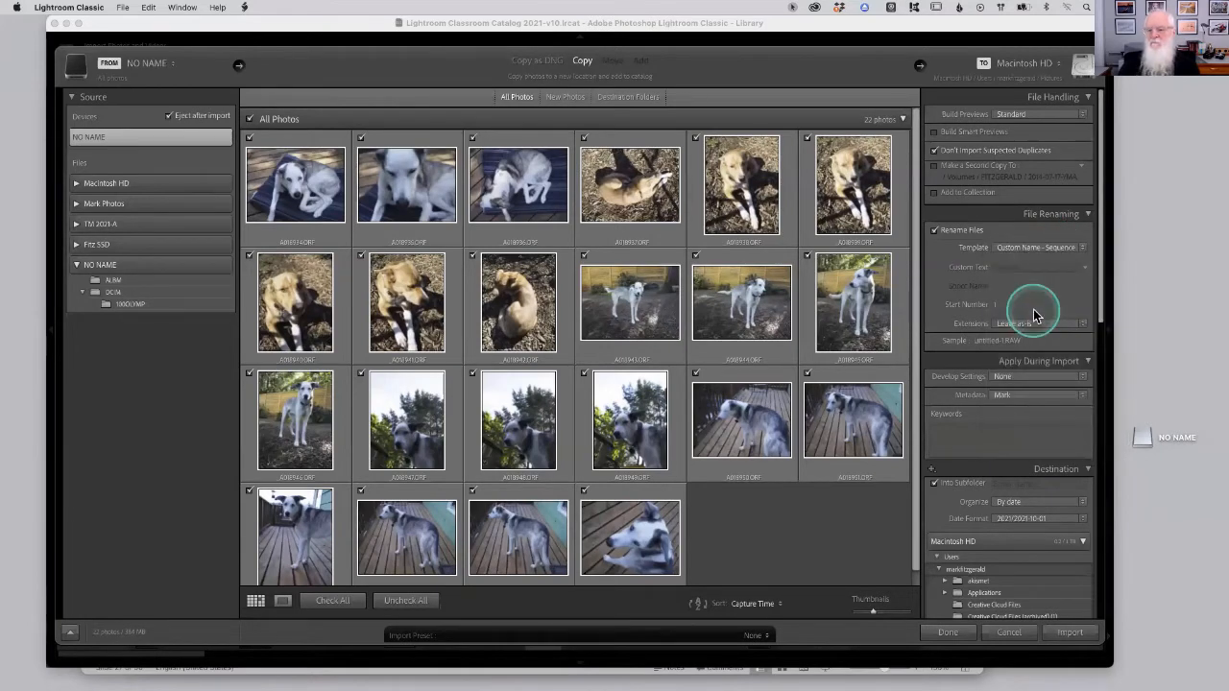
left_click(1014, 267)
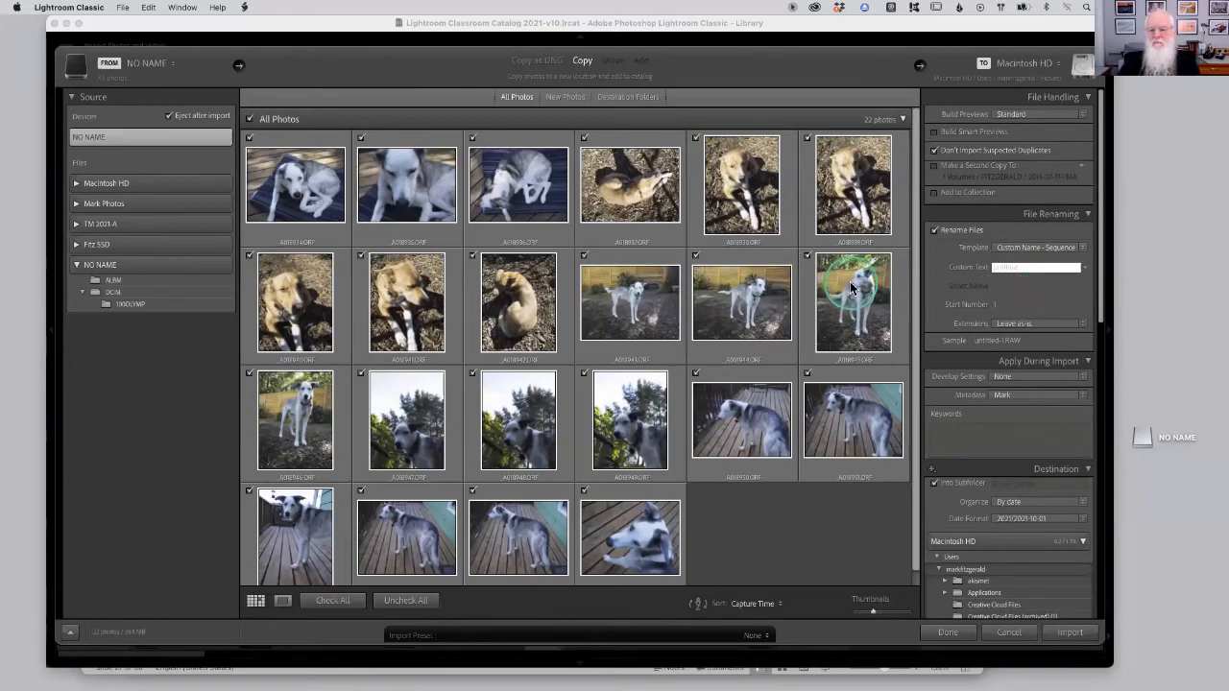
mouse_move(850, 287)
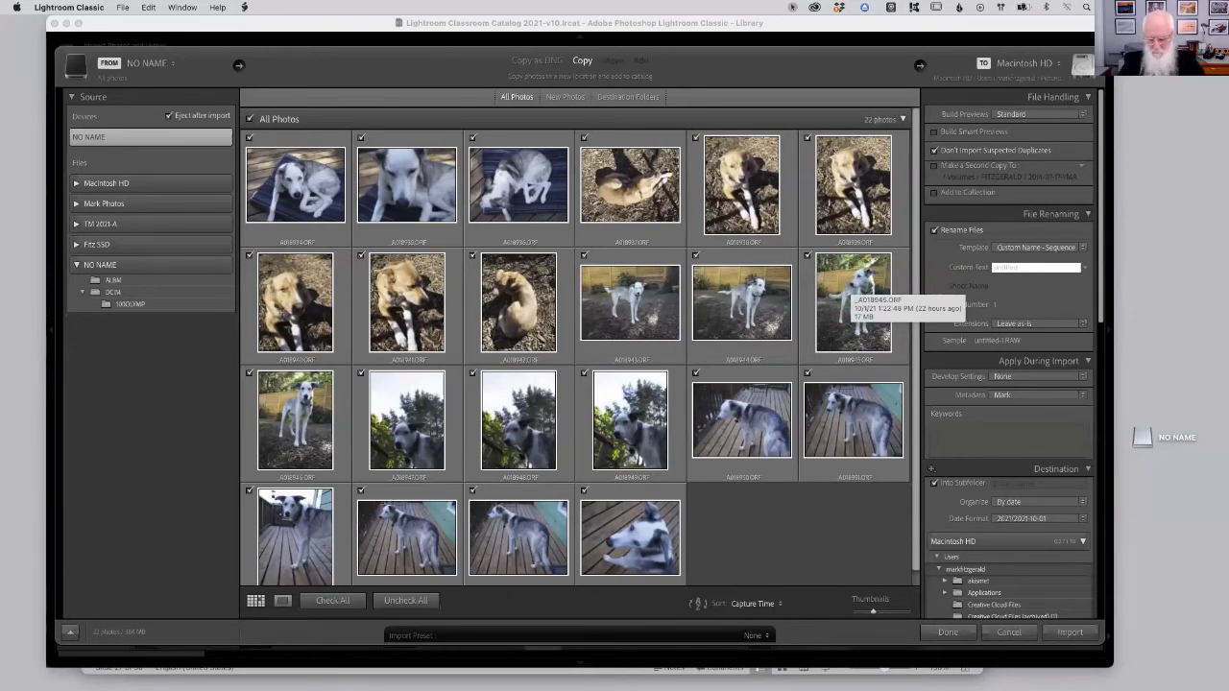
type("20210")
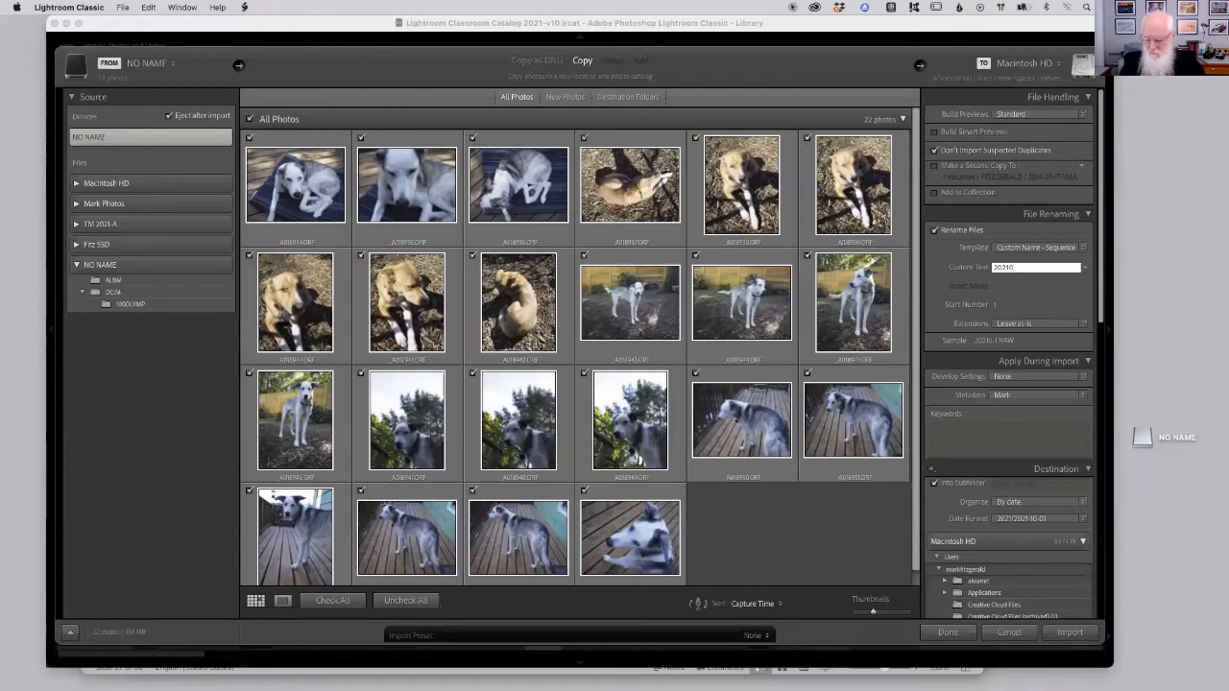
key("BackSpace")
type("-")
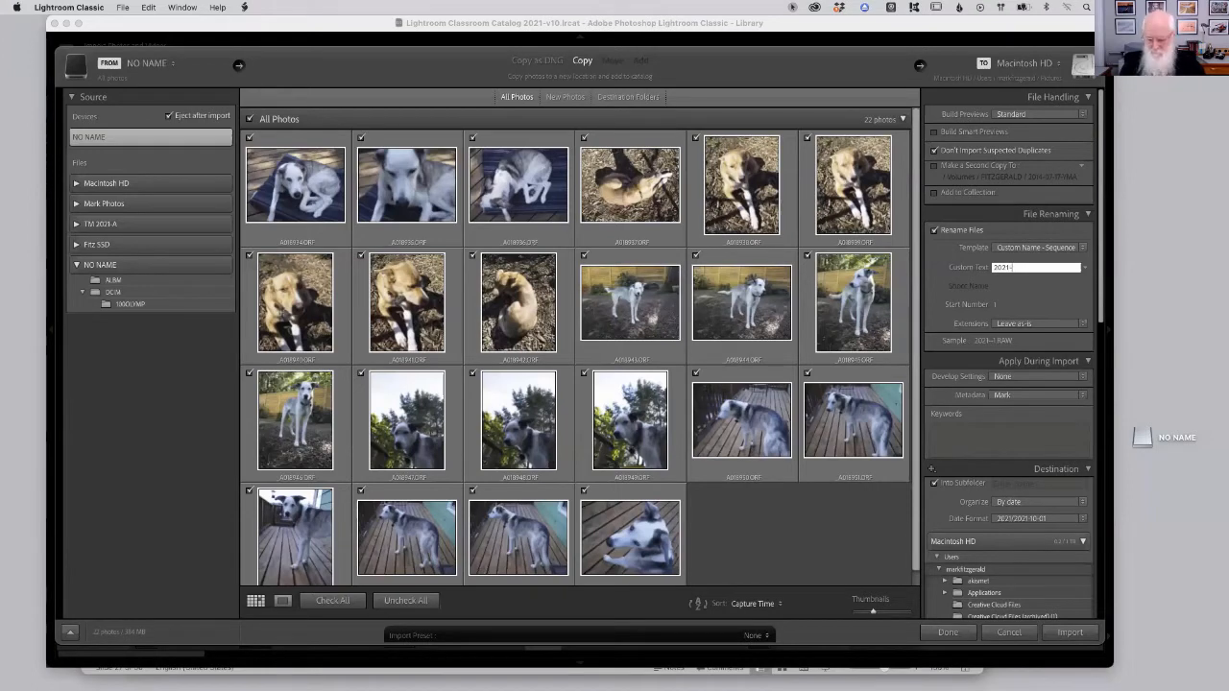
type("10-")
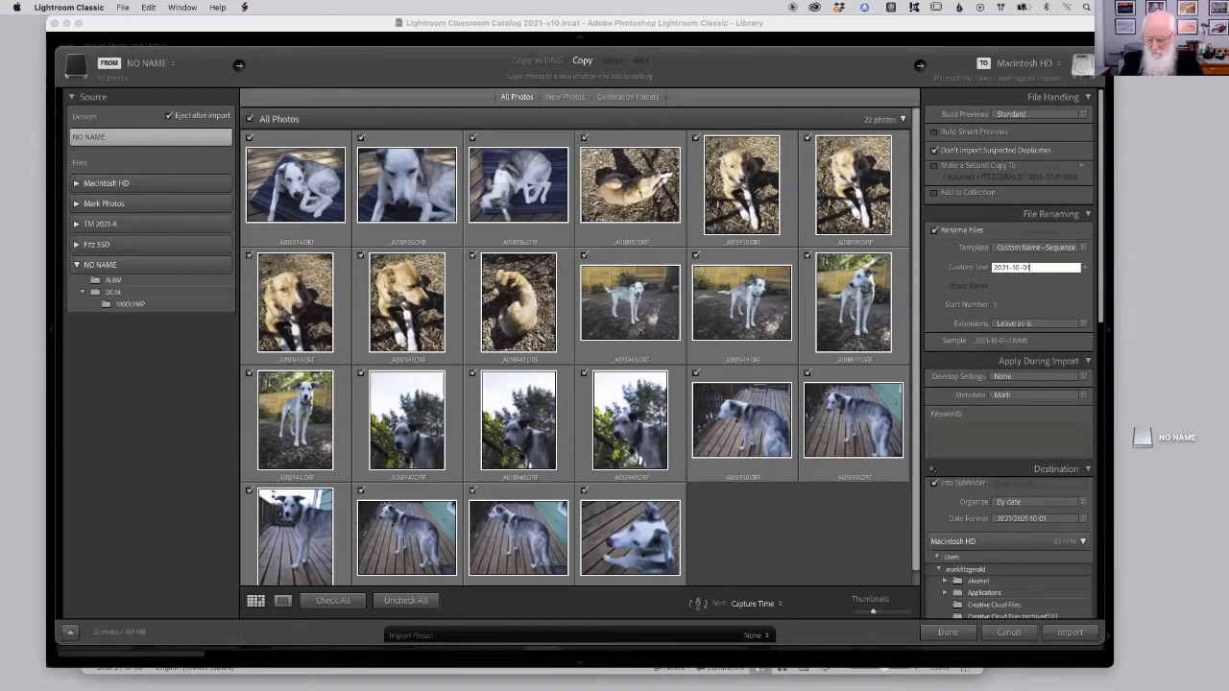
type("01-Dogs")
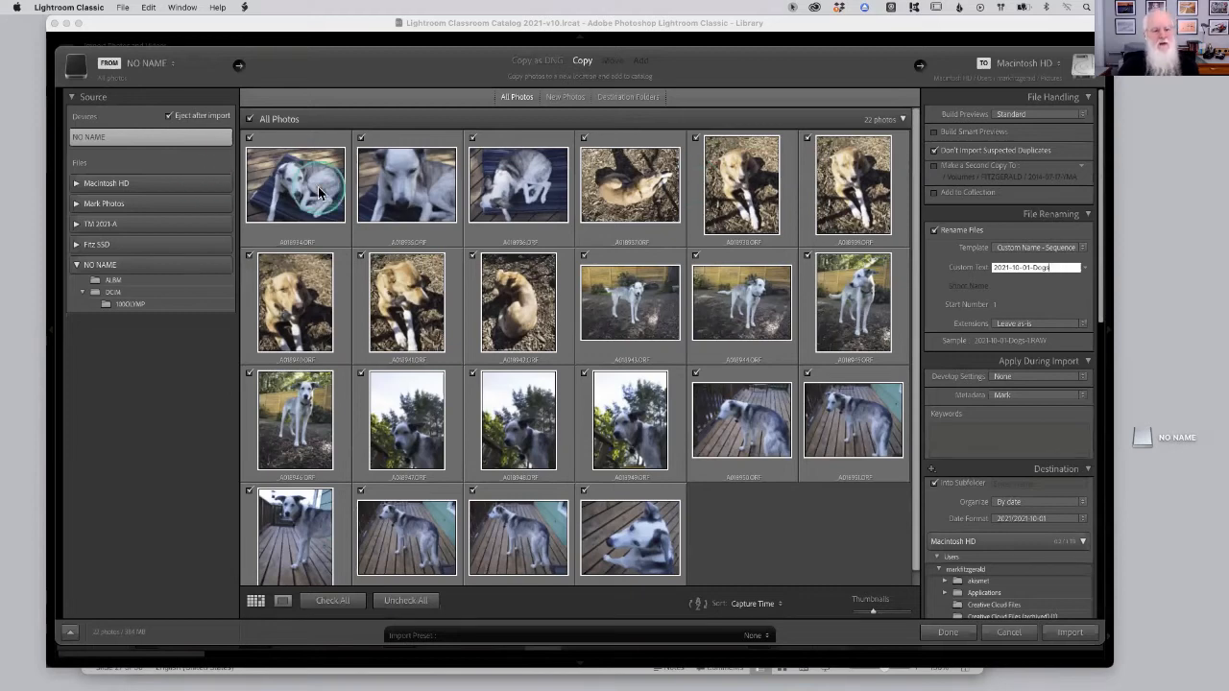
left_click(320, 193)
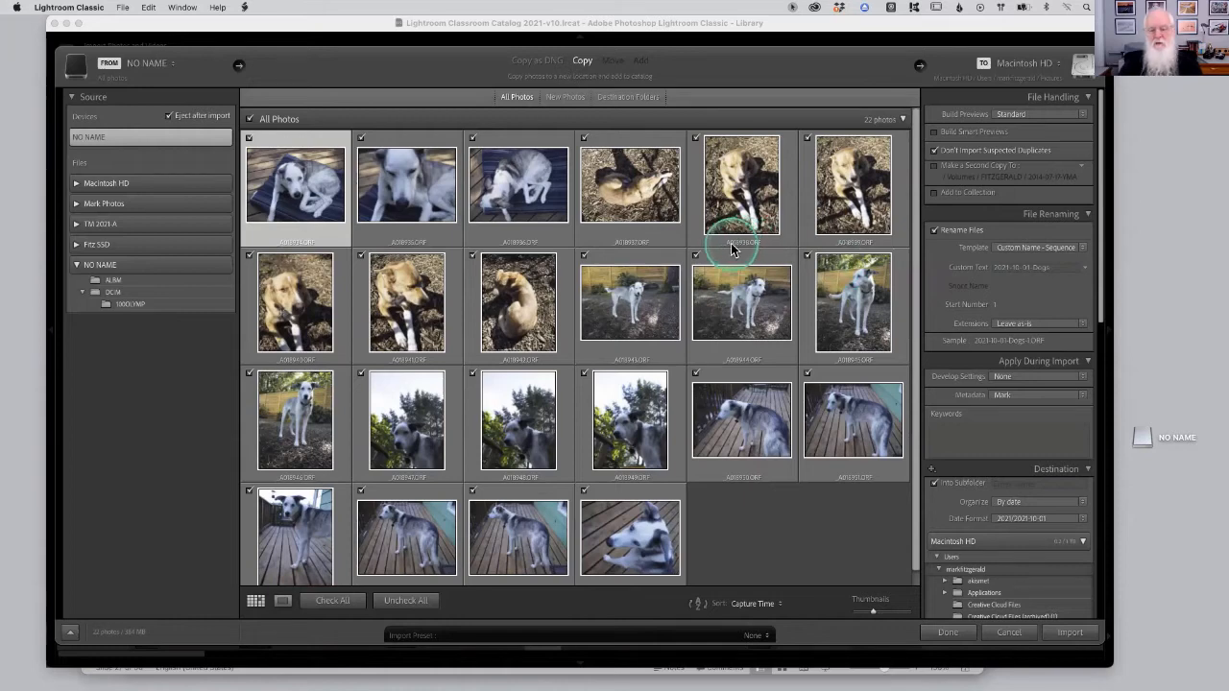
Toggle Rename Files off and back on, leaving the custom name in place.
left_click(1023, 266)
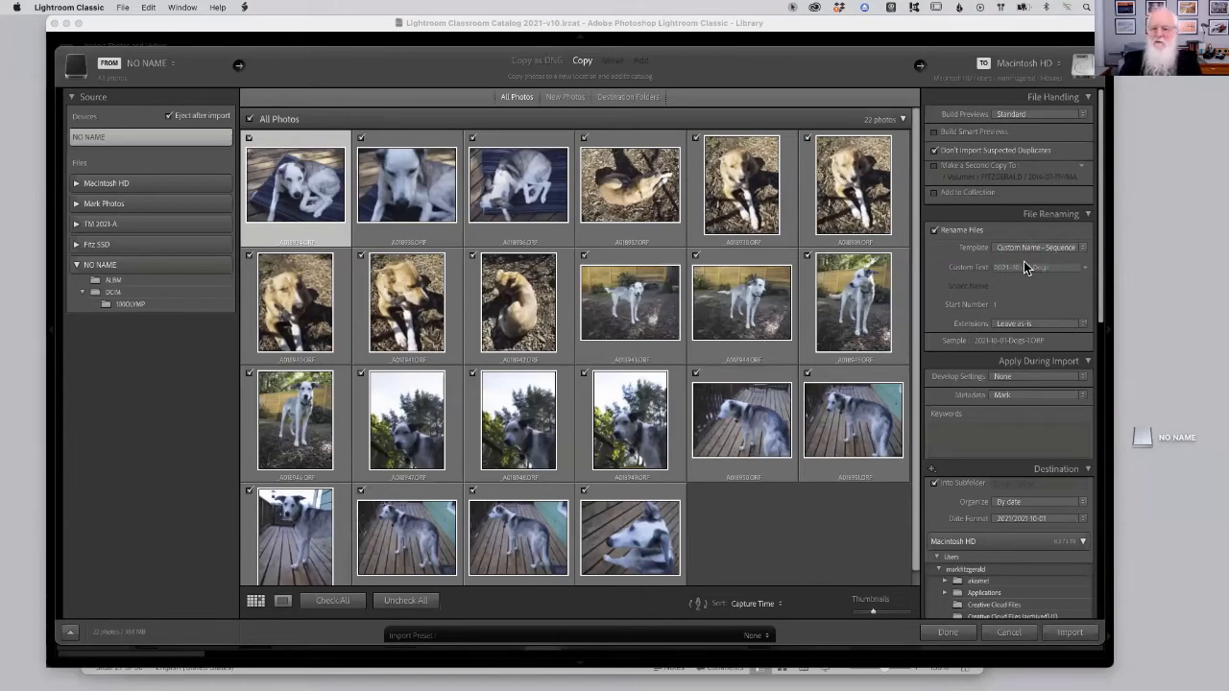
left_click(937, 235)
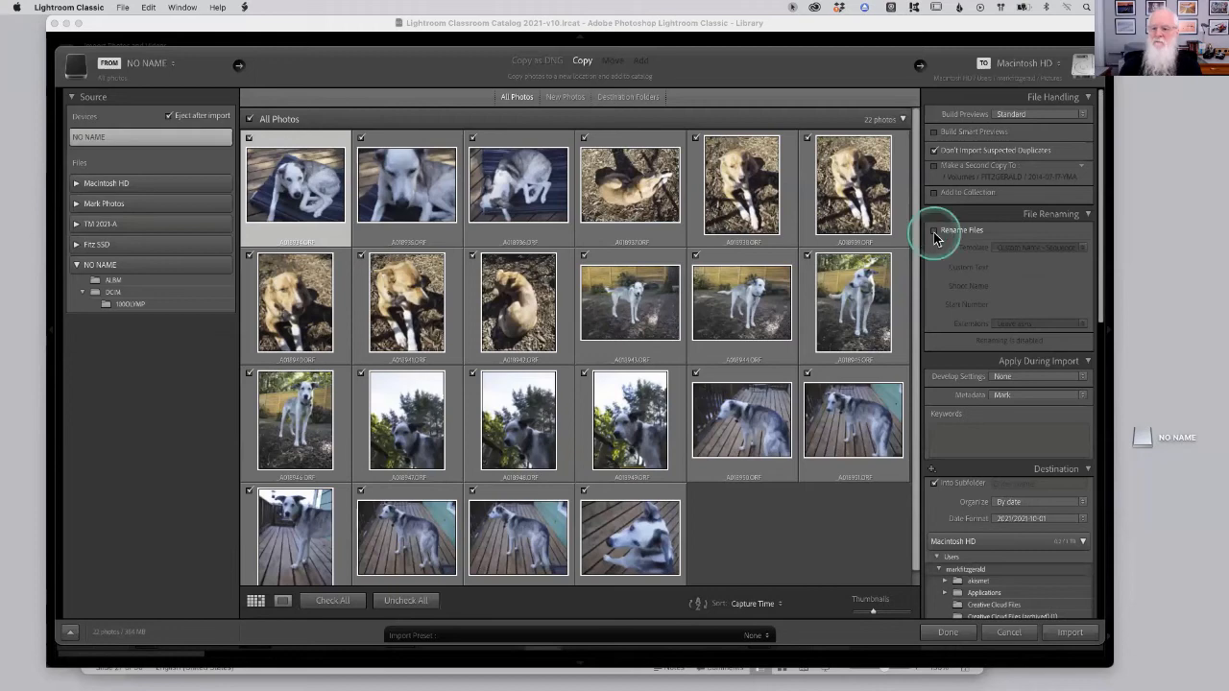
left_click(935, 234)
left_click(1024, 269)
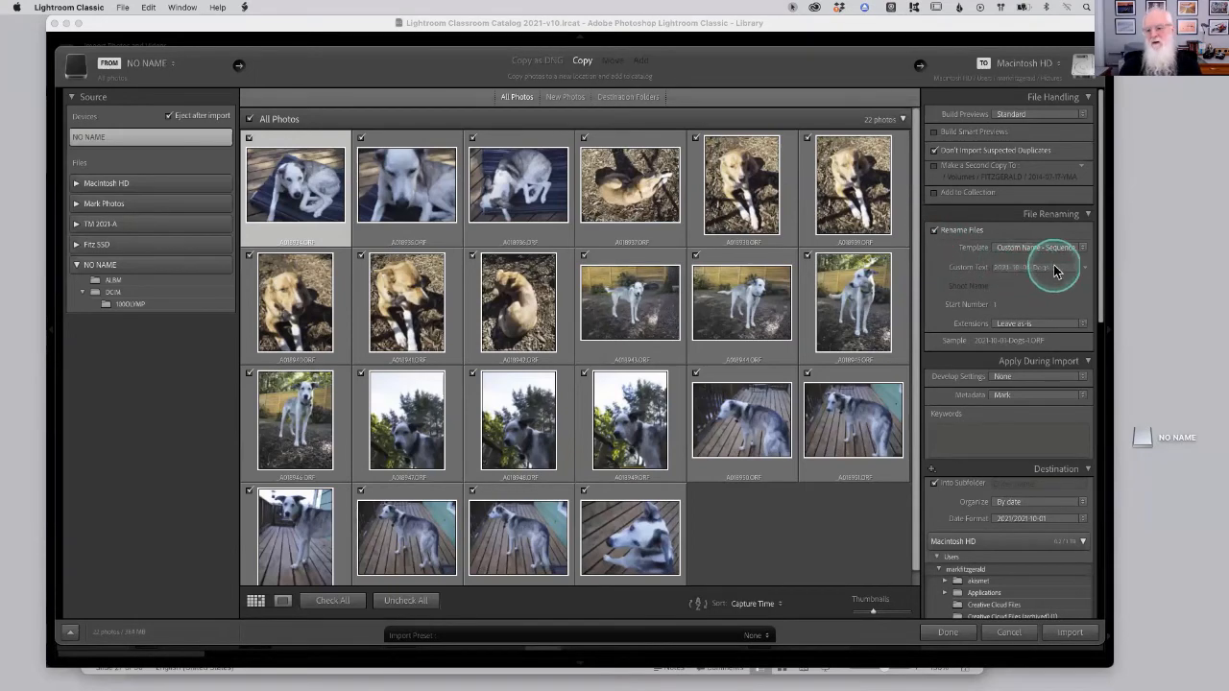
left_click(924, 238)
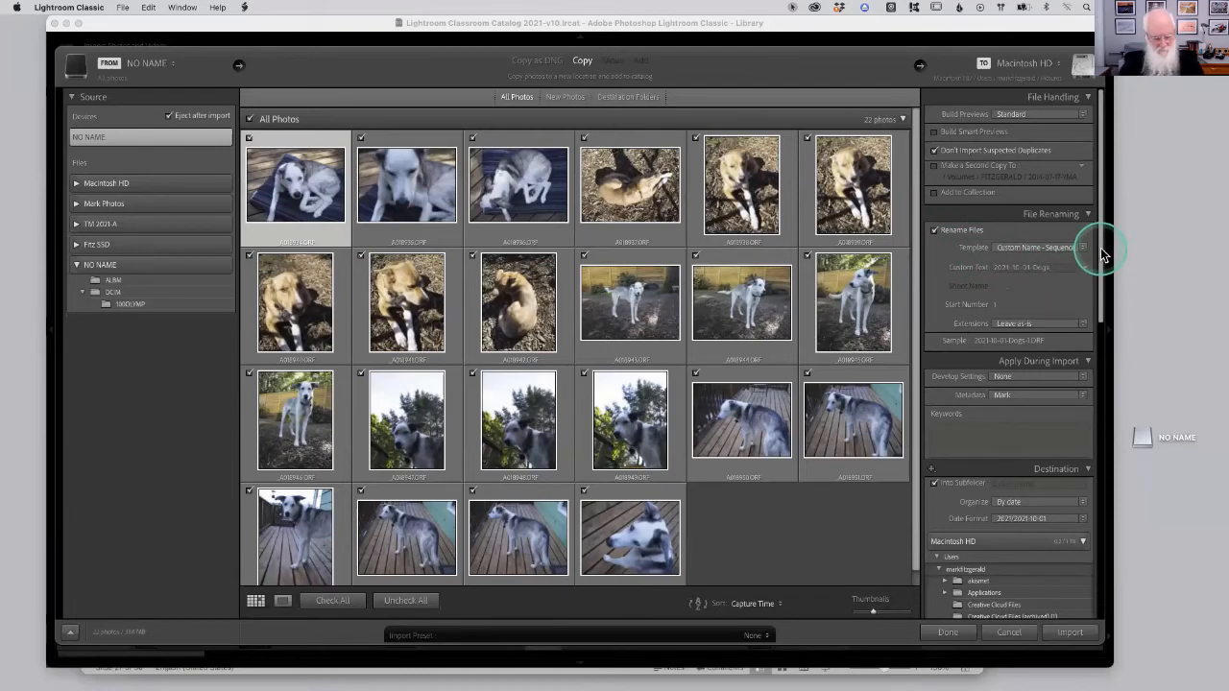
Switch to PowerPoint, advance to slide 28, Importing from Camera Card (2), and return to the Import dialog.
key("super+Tab")
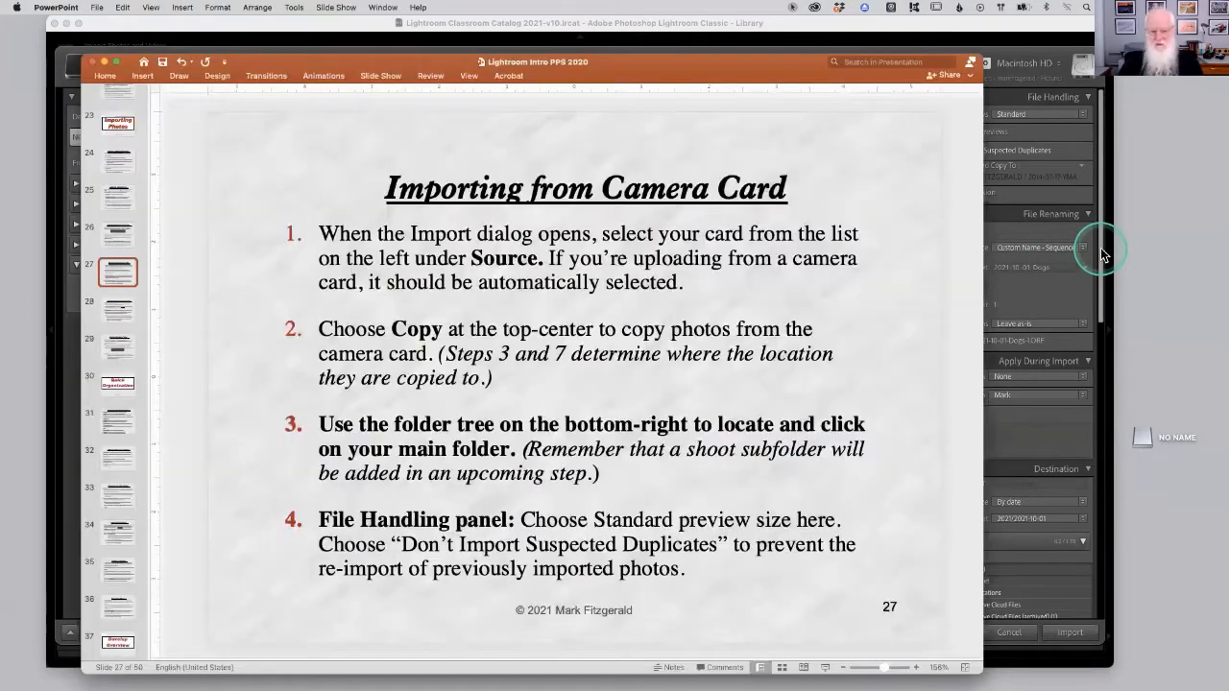
key("Down")
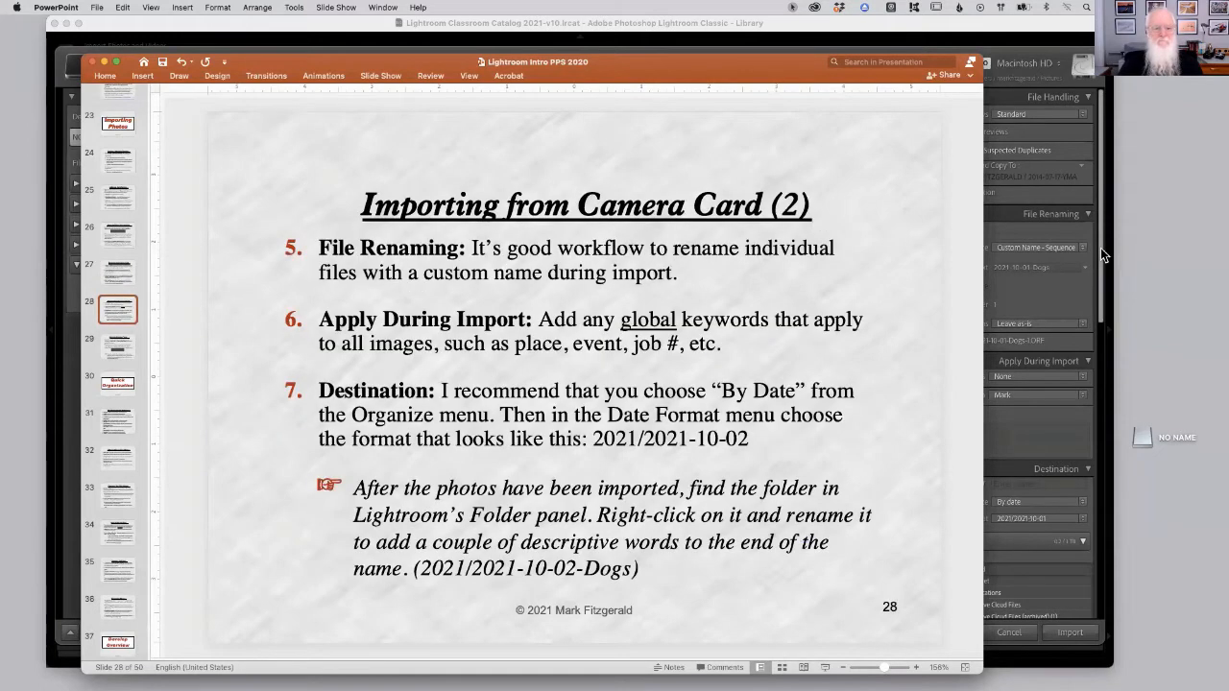
key("super+Tab")
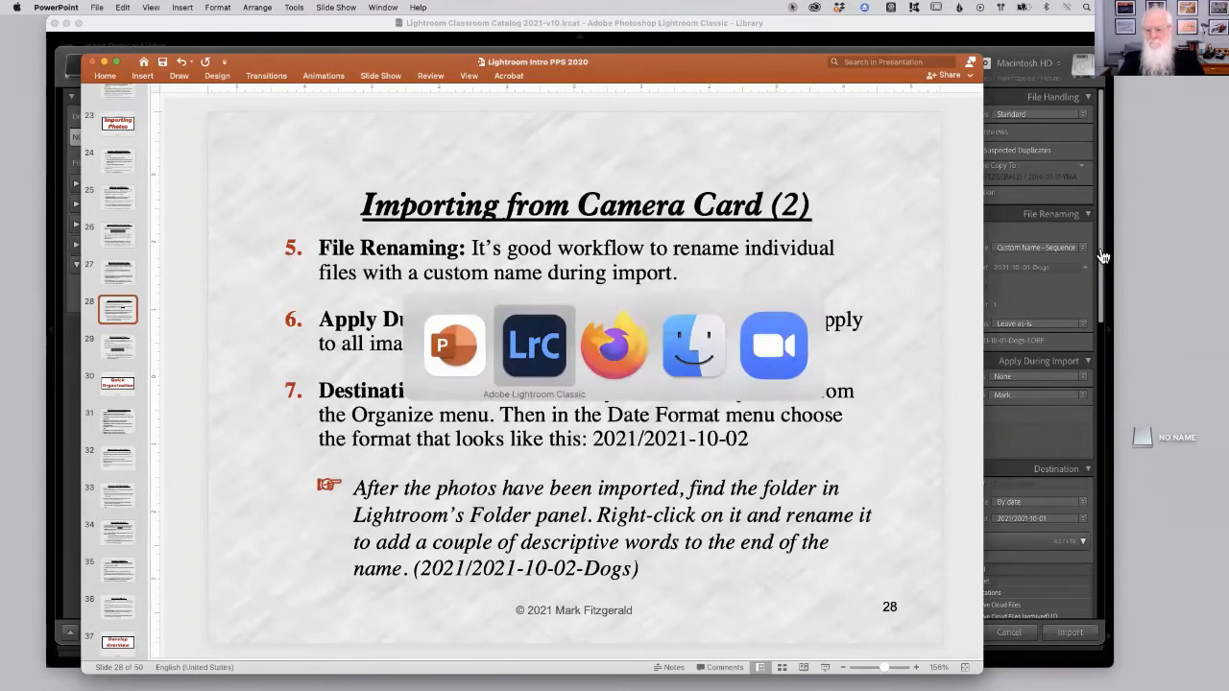
Browse the Develop Settings preset list during import without choosing a preset.
left_click(1063, 378)
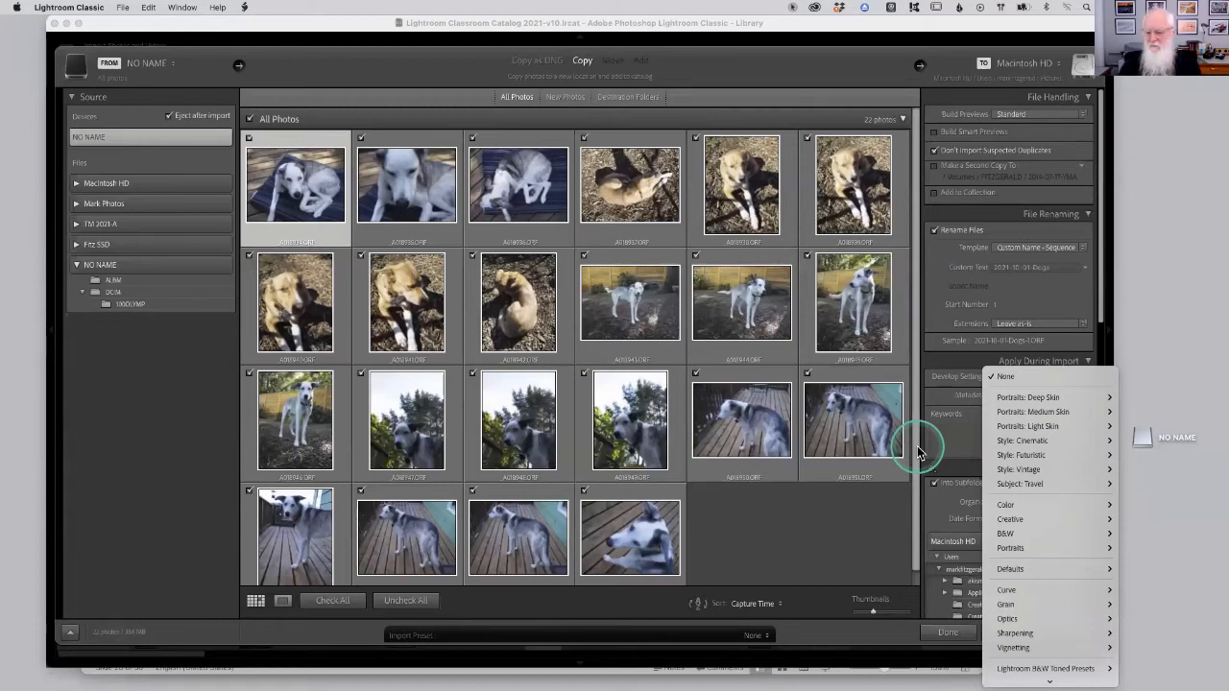
mouse_move(1043, 509)
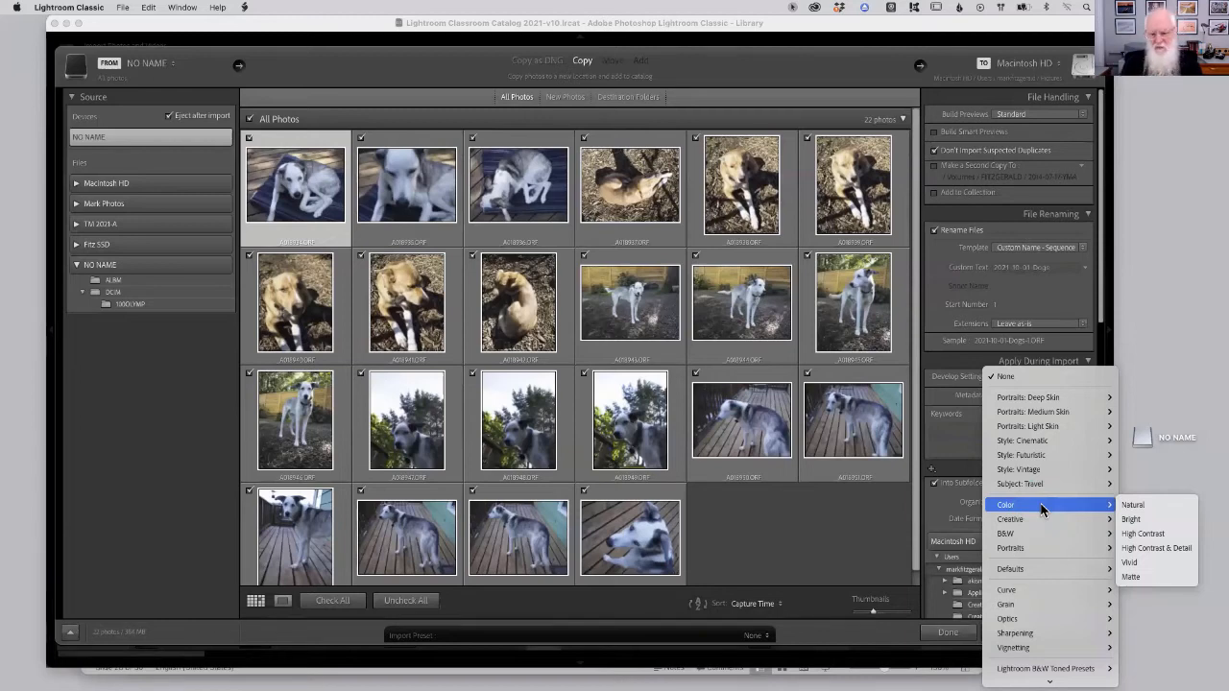
scroll(1056, 583, "down", 2)
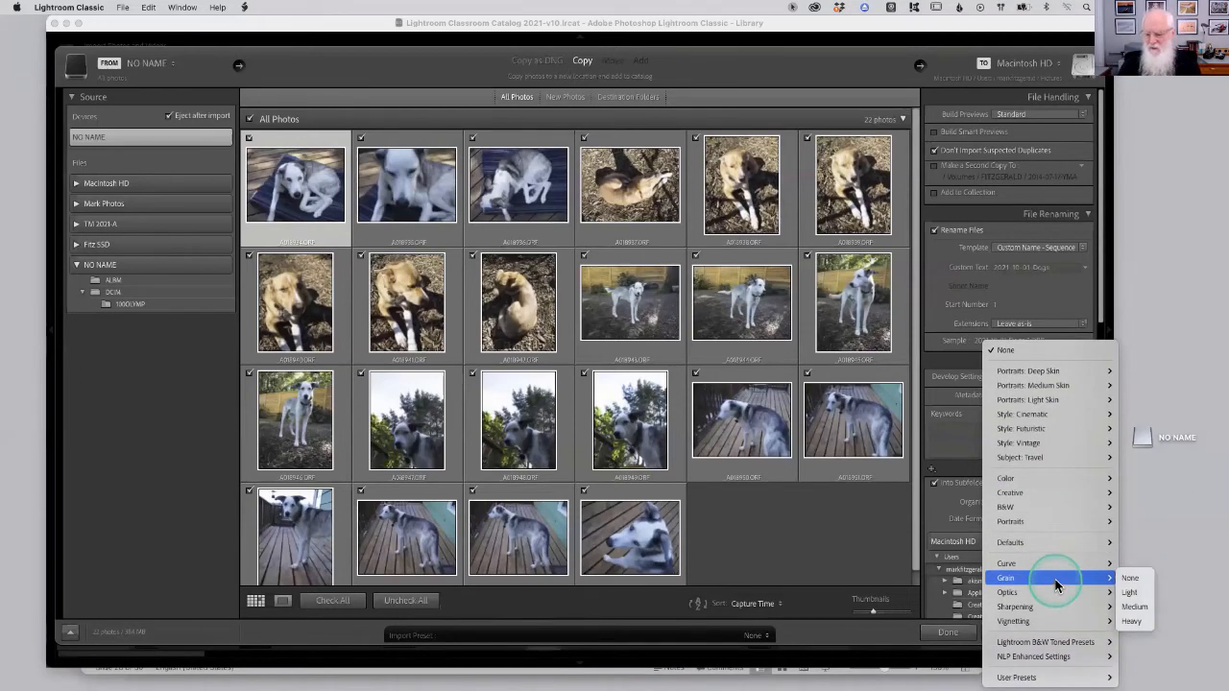
mouse_move(1110, 678)
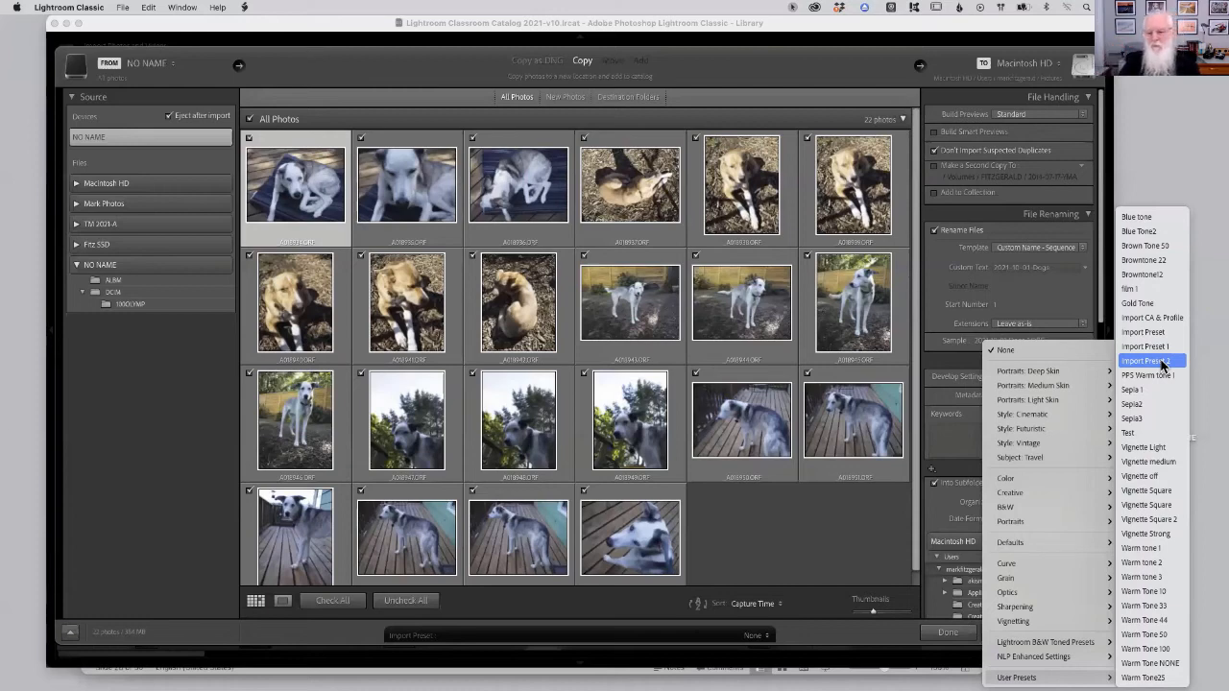
left_click(837, 518)
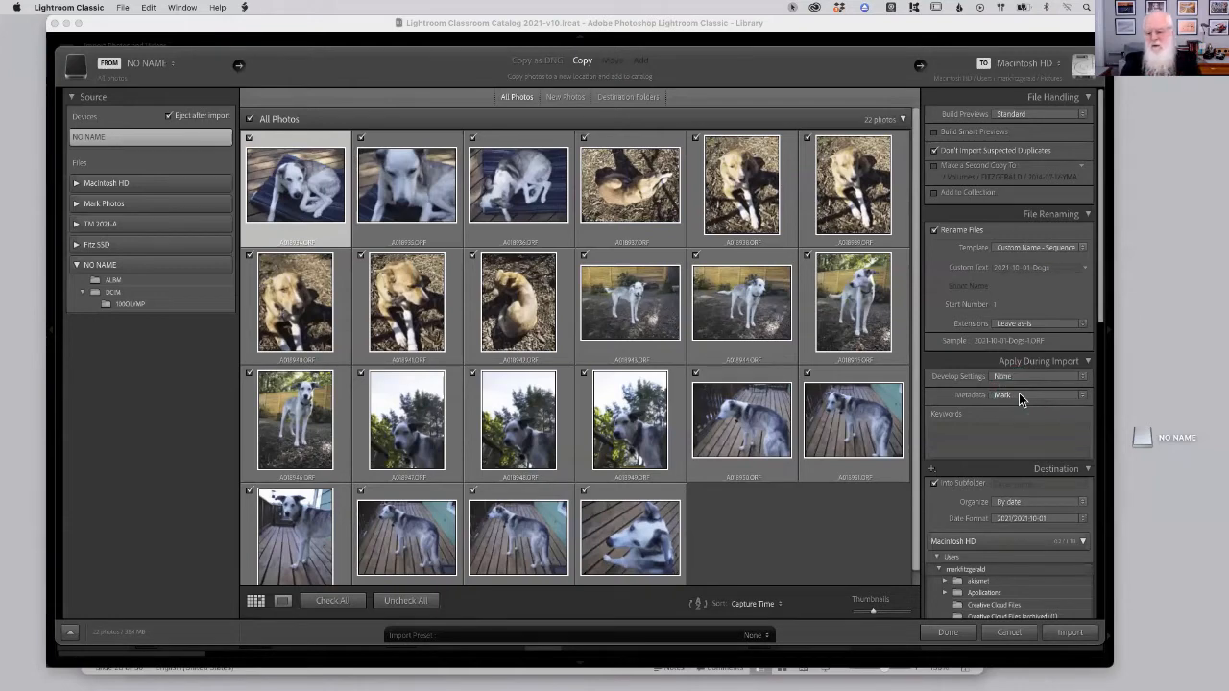
Open the Mark metadata preset in Edit Metadata Presets to review it, then close the dialog.
left_click(1018, 399)
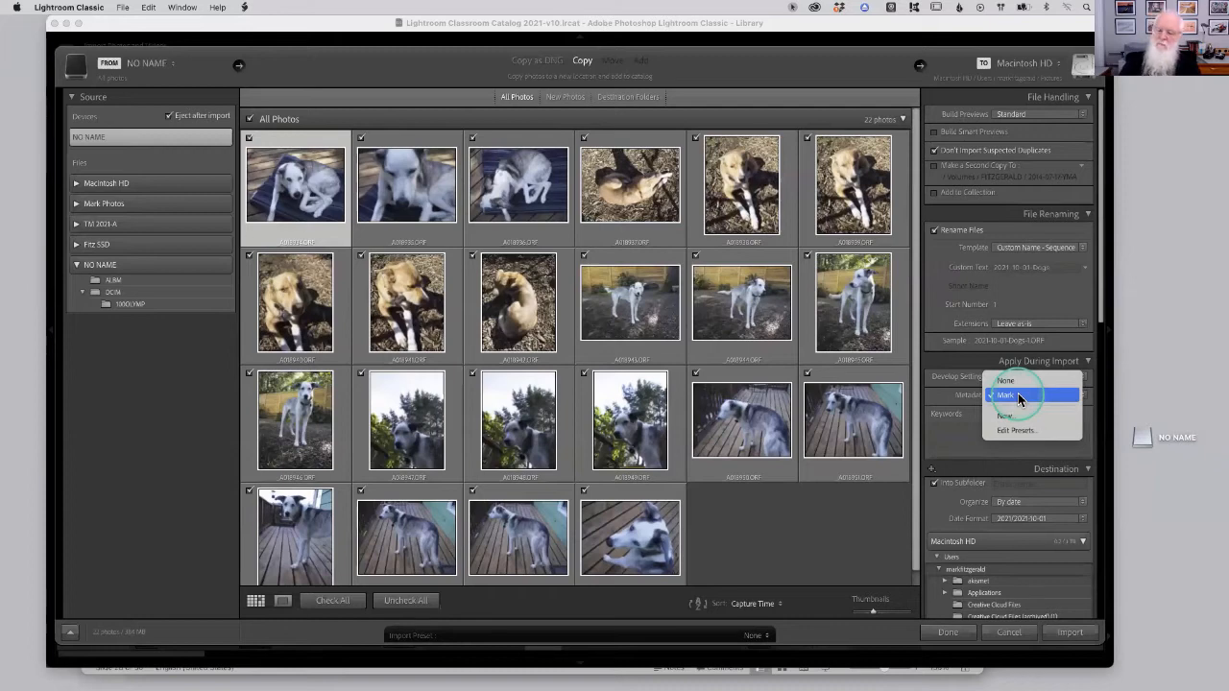
left_click(1012, 430)
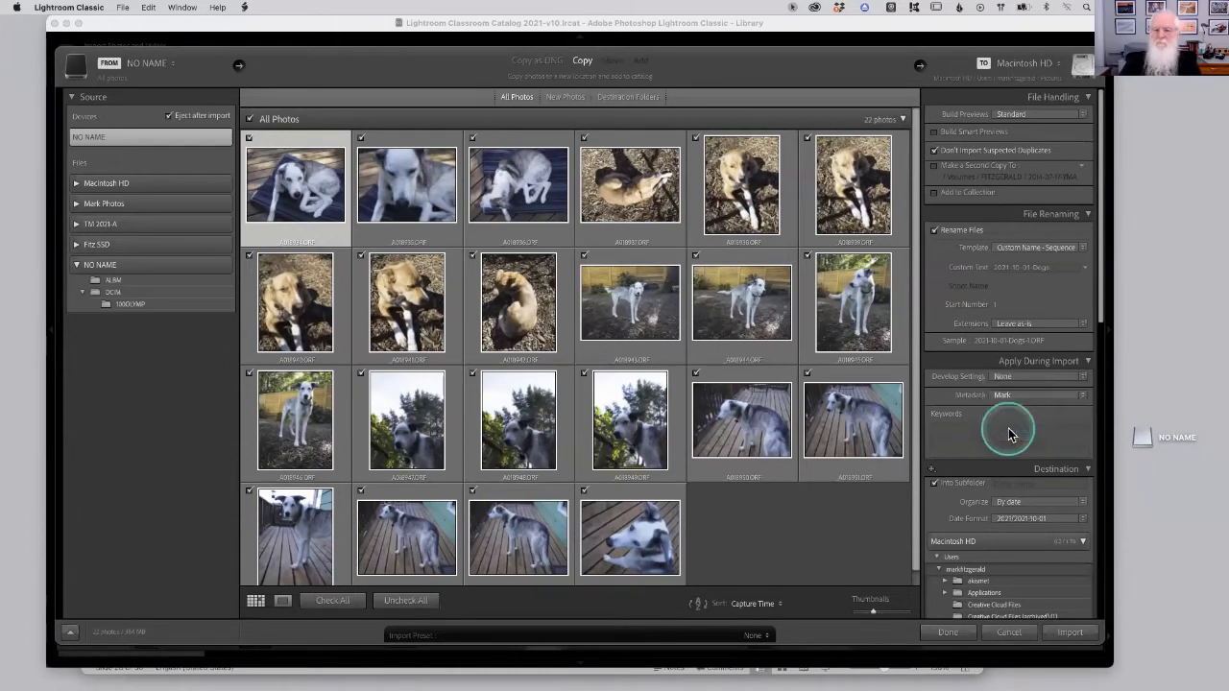
left_click(507, 120)
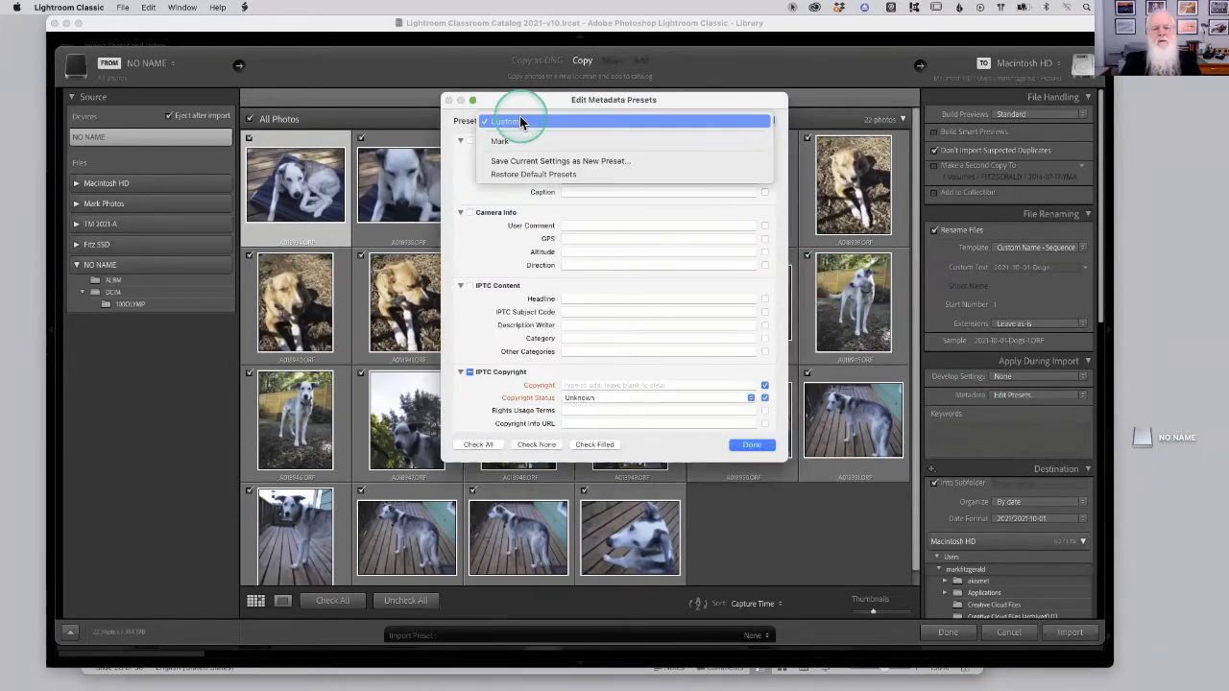
left_click(504, 142)
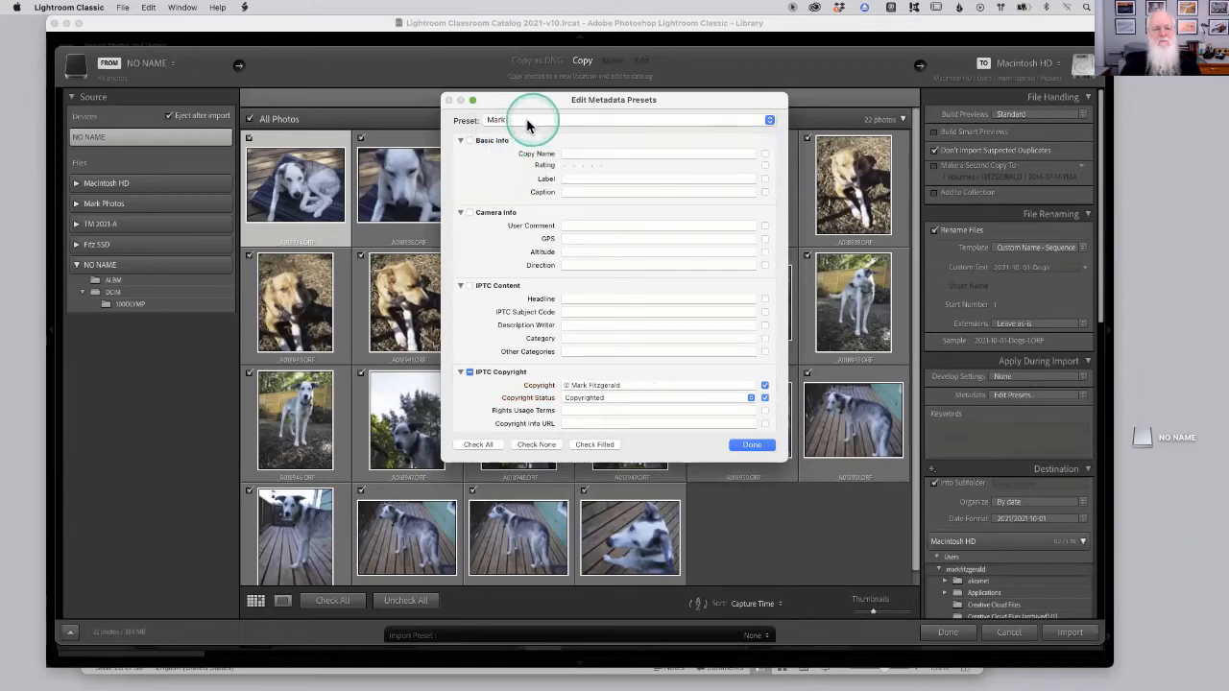
left_click(753, 446)
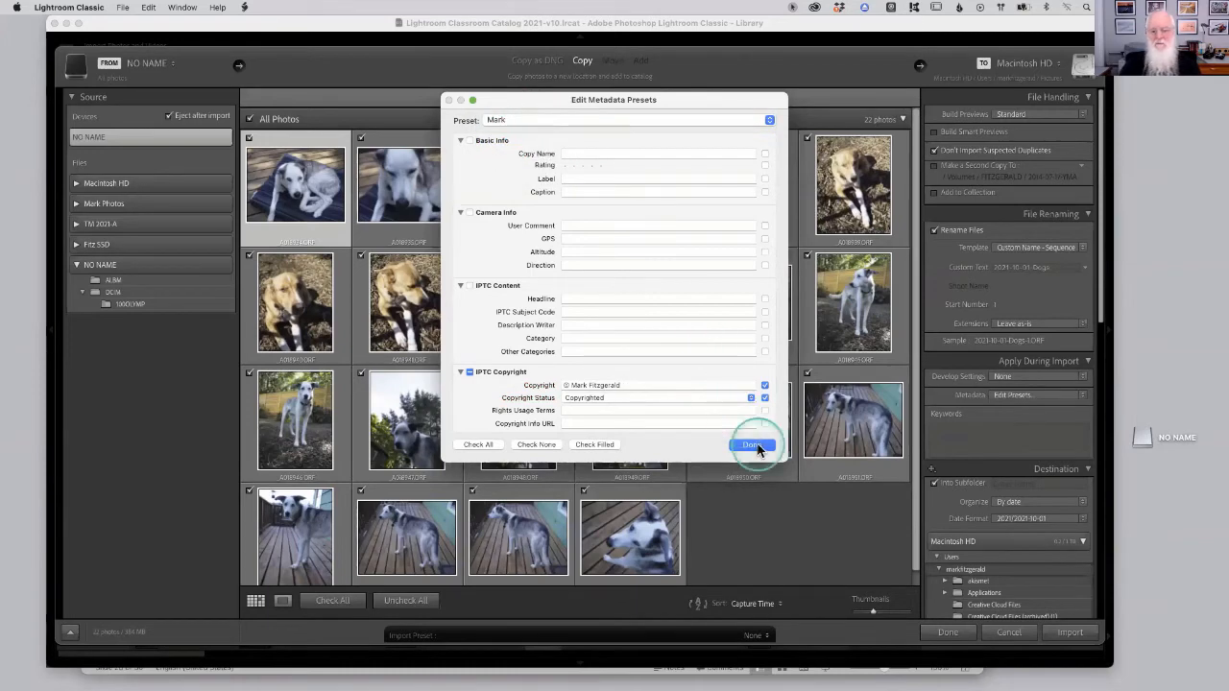
Select Mark as the metadata preset to apply during import.
left_click(1008, 396)
left_click(1009, 395)
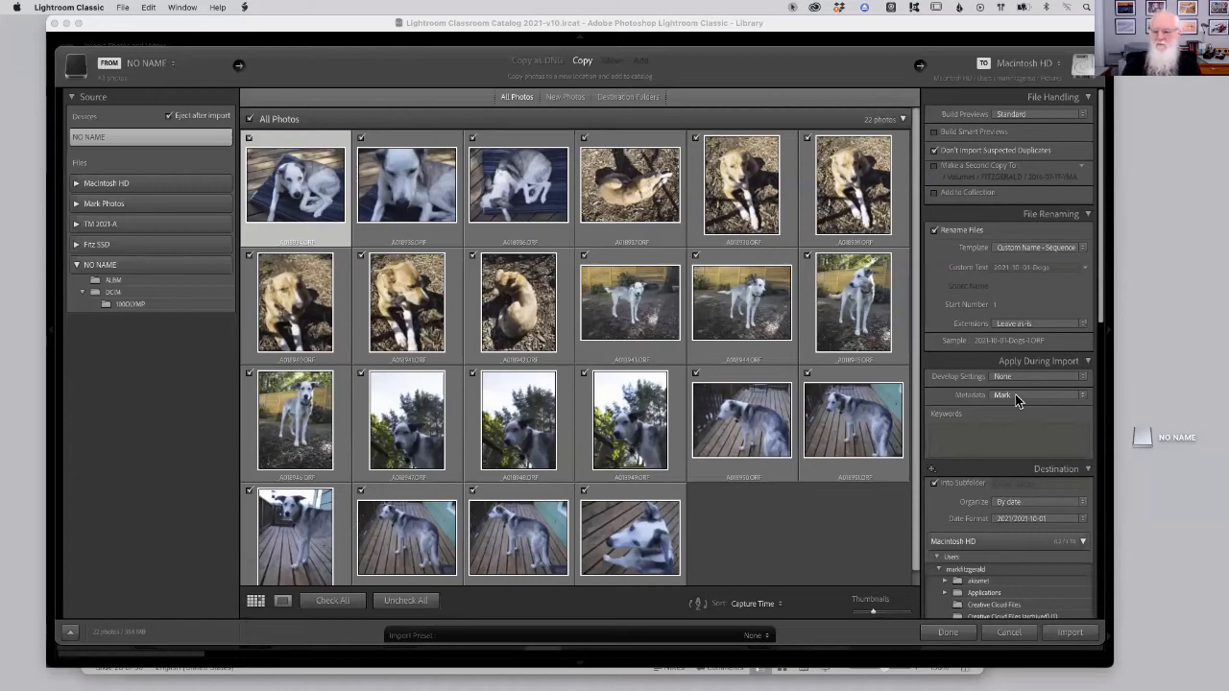
left_click(1019, 396)
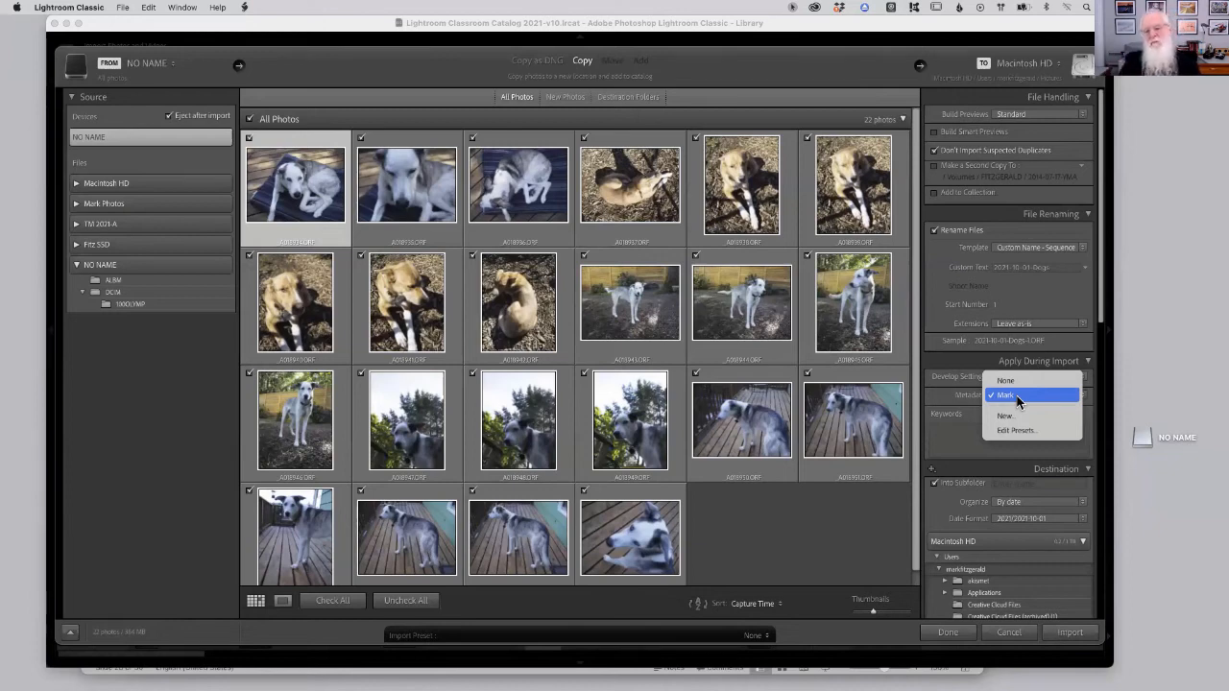
left_click(1010, 382)
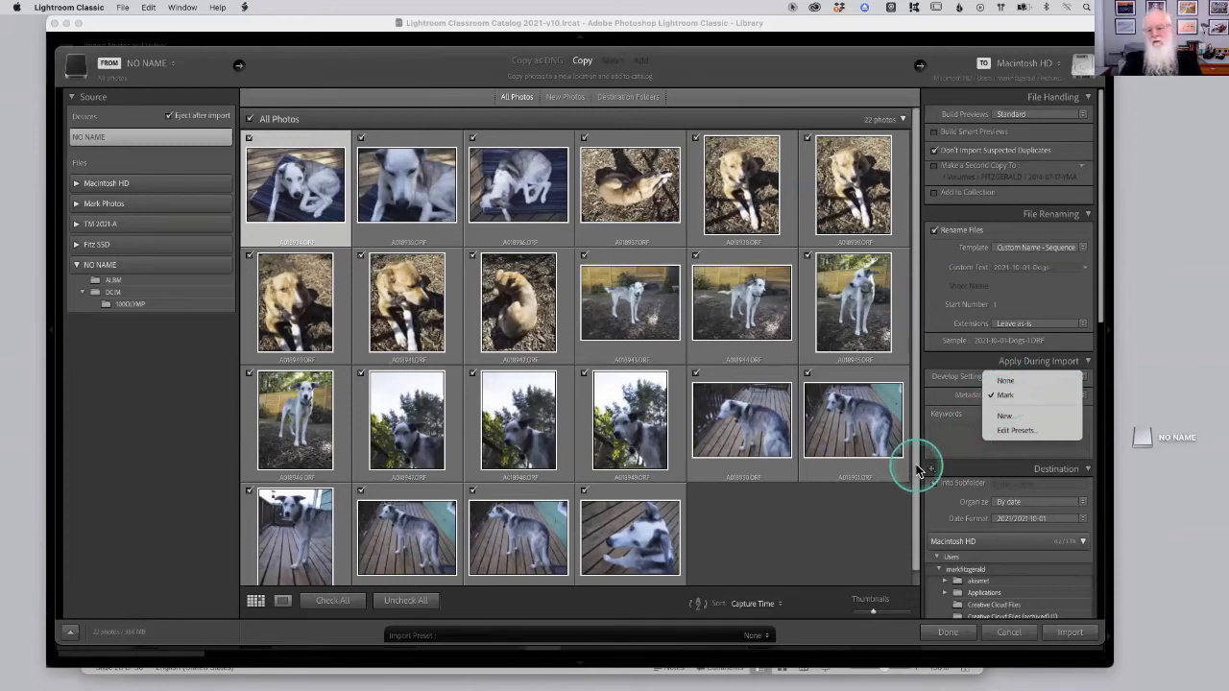
left_click(1014, 392)
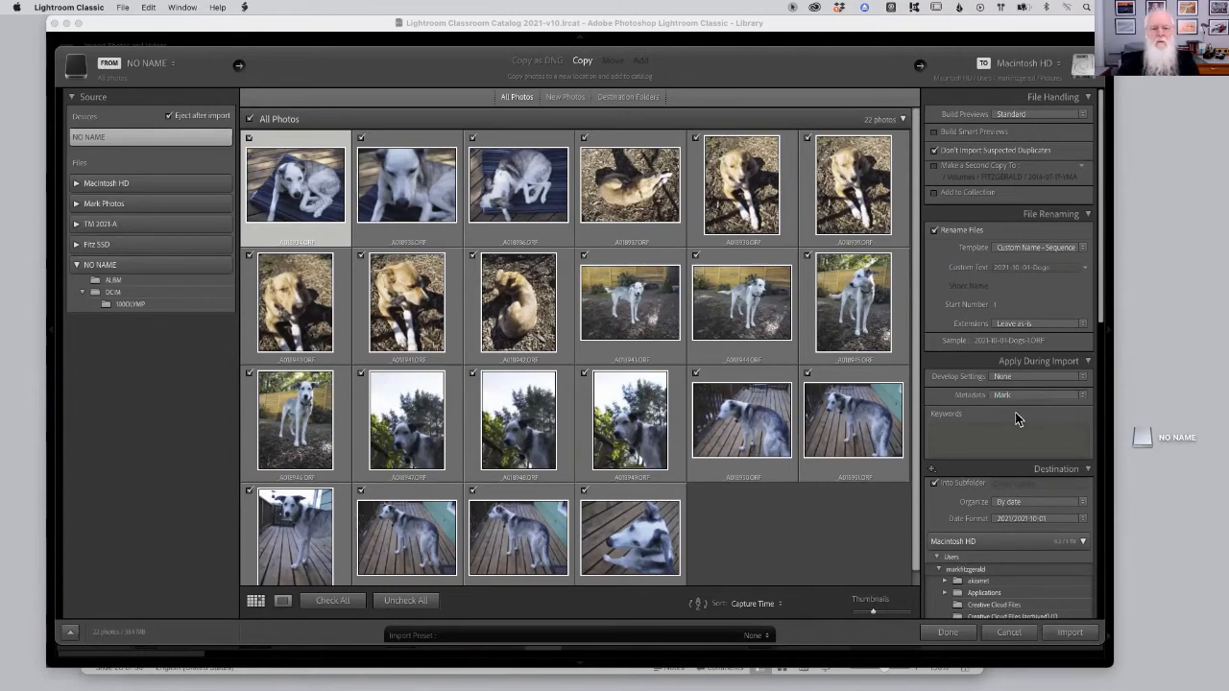
Examine the Keywords field for adding global keywords to all imported photos.
left_click(992, 432)
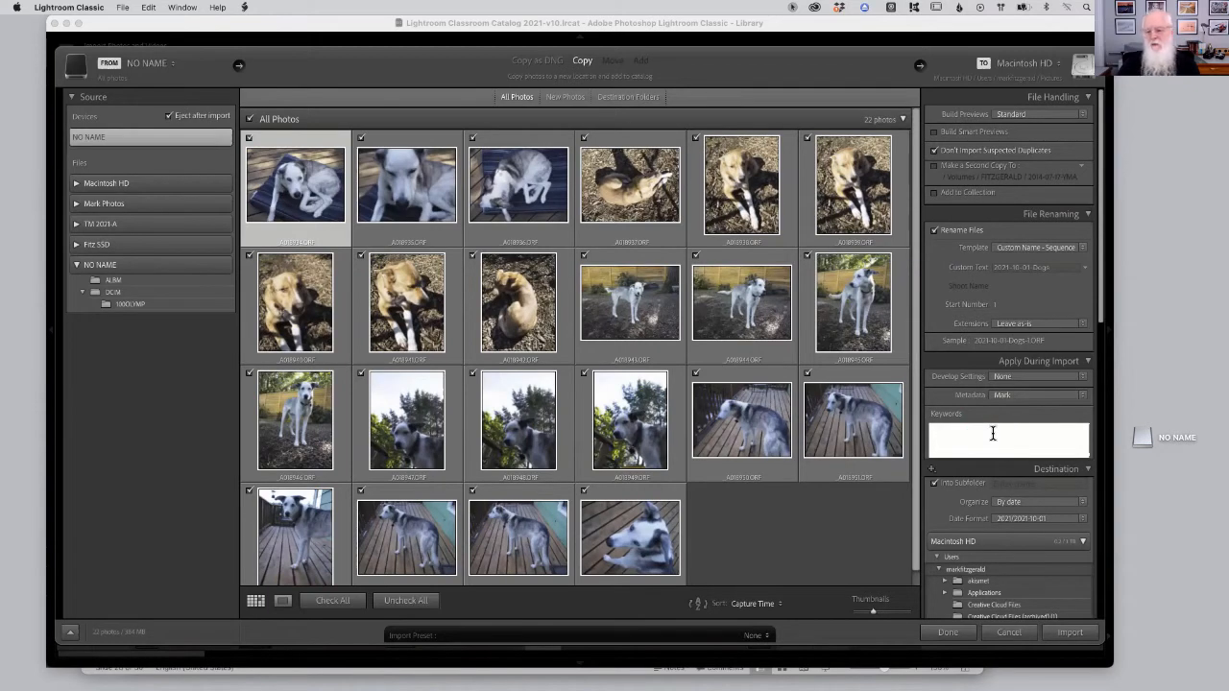
left_click(964, 428)
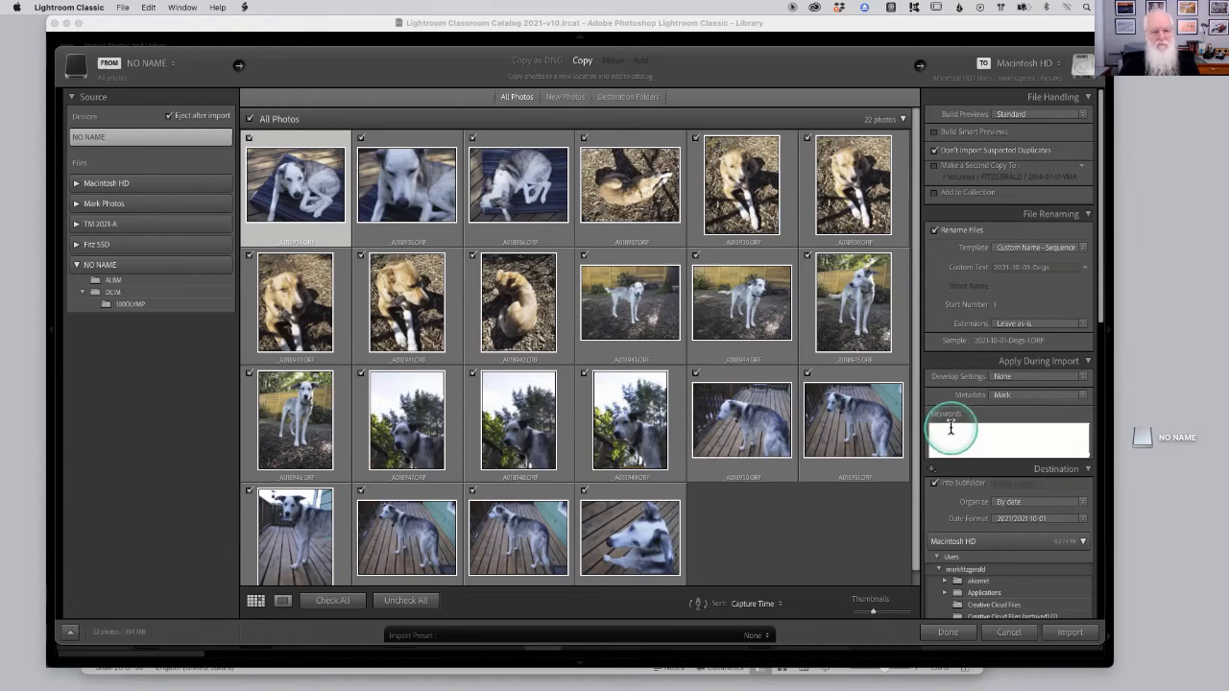
left_click(518, 300)
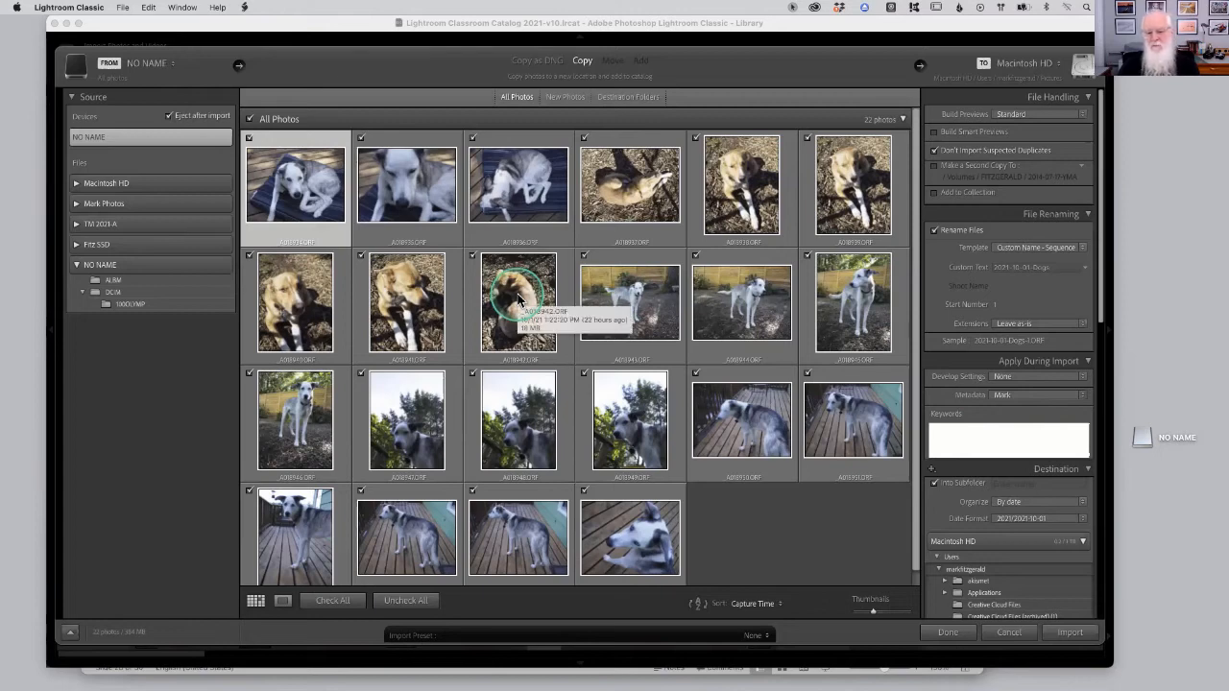
left_click(557, 318)
left_click(951, 424)
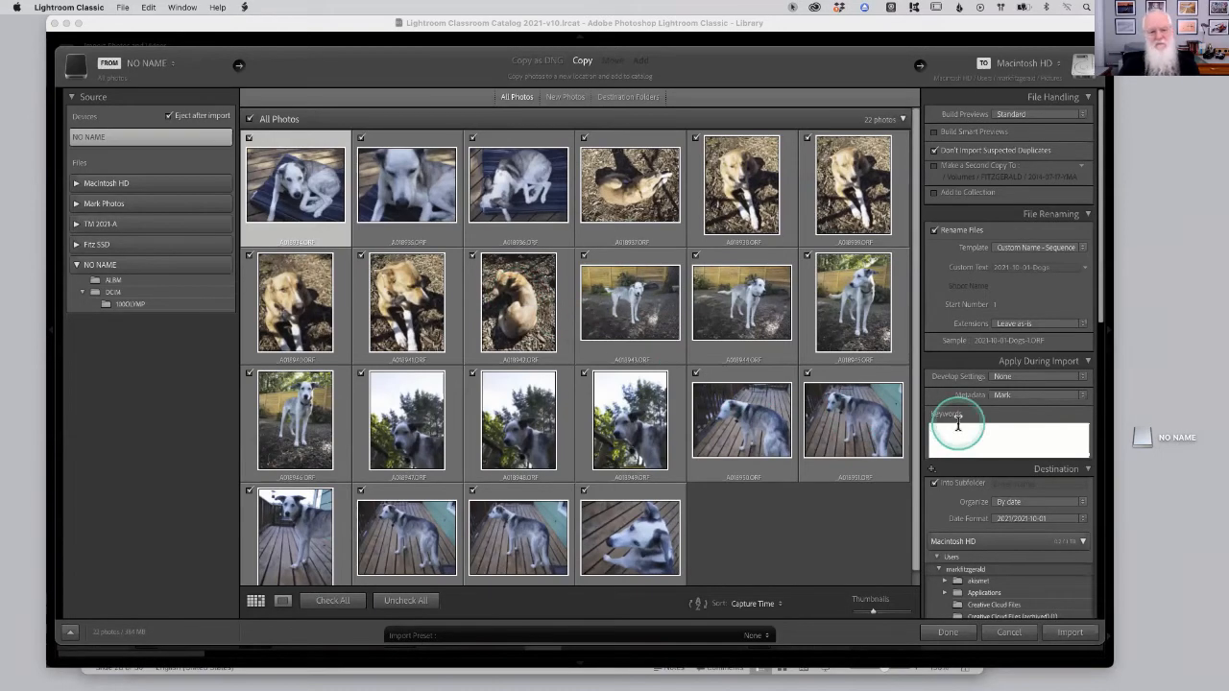
left_click(295, 180)
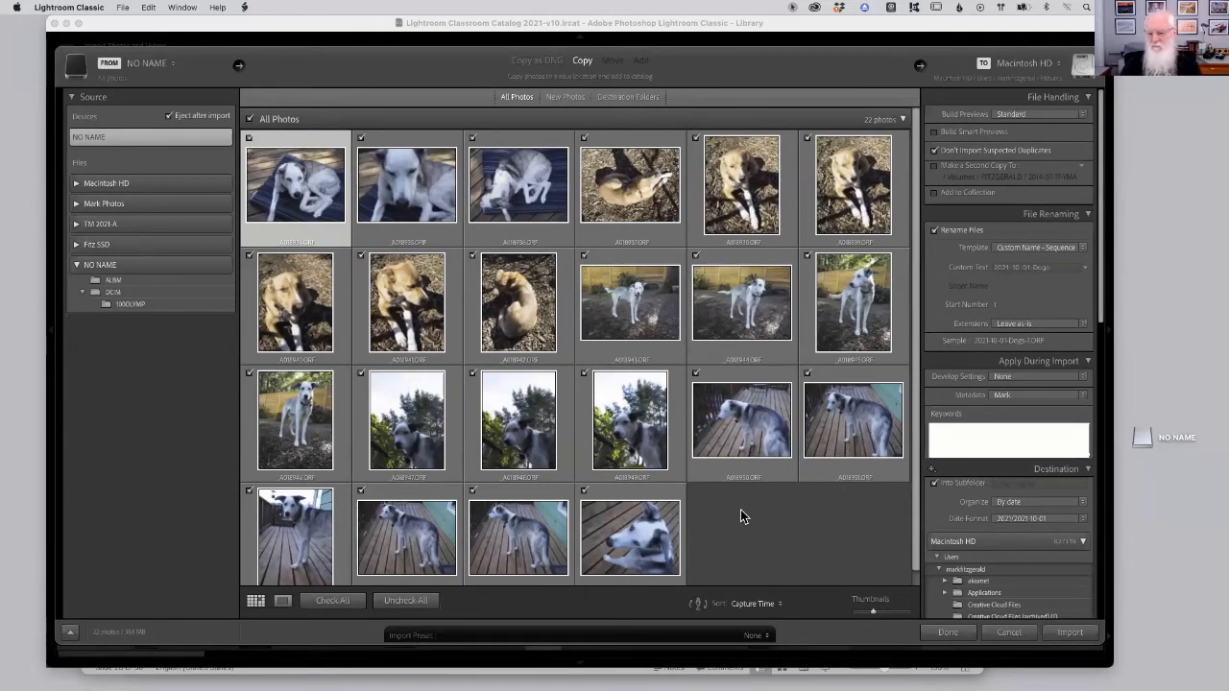
Turn off Into Subfolder in the Destination settings.
left_click(971, 467)
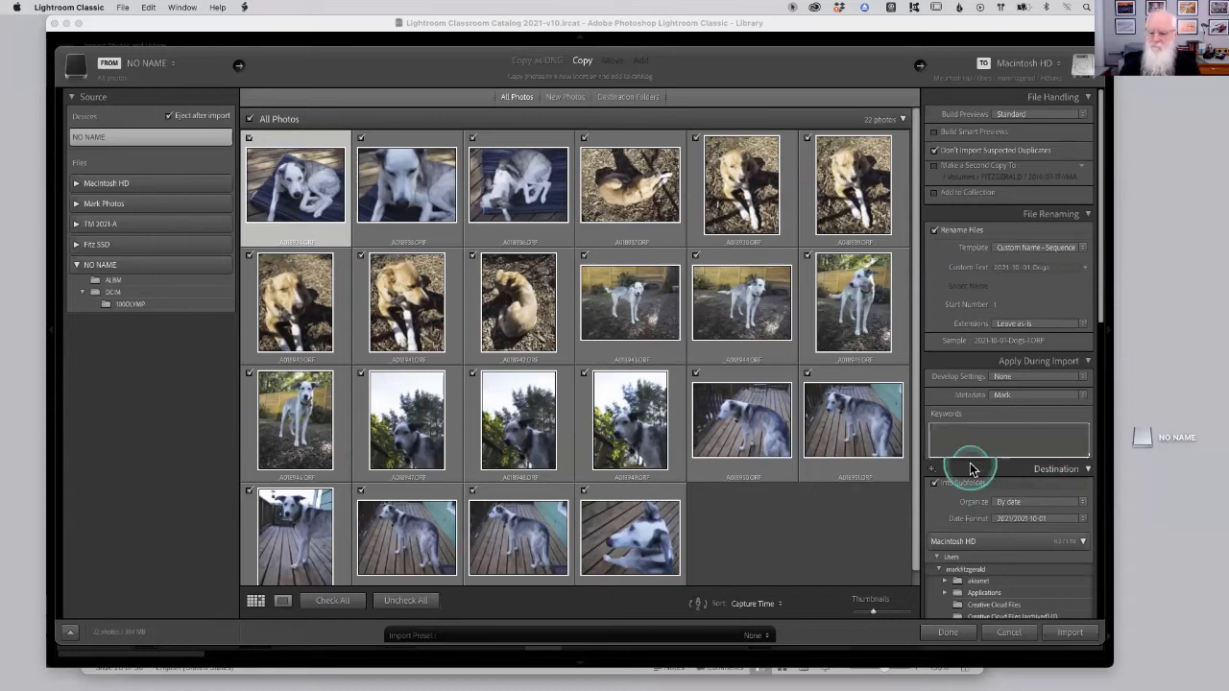
left_click(971, 468)
scroll(974, 459, "down", 5)
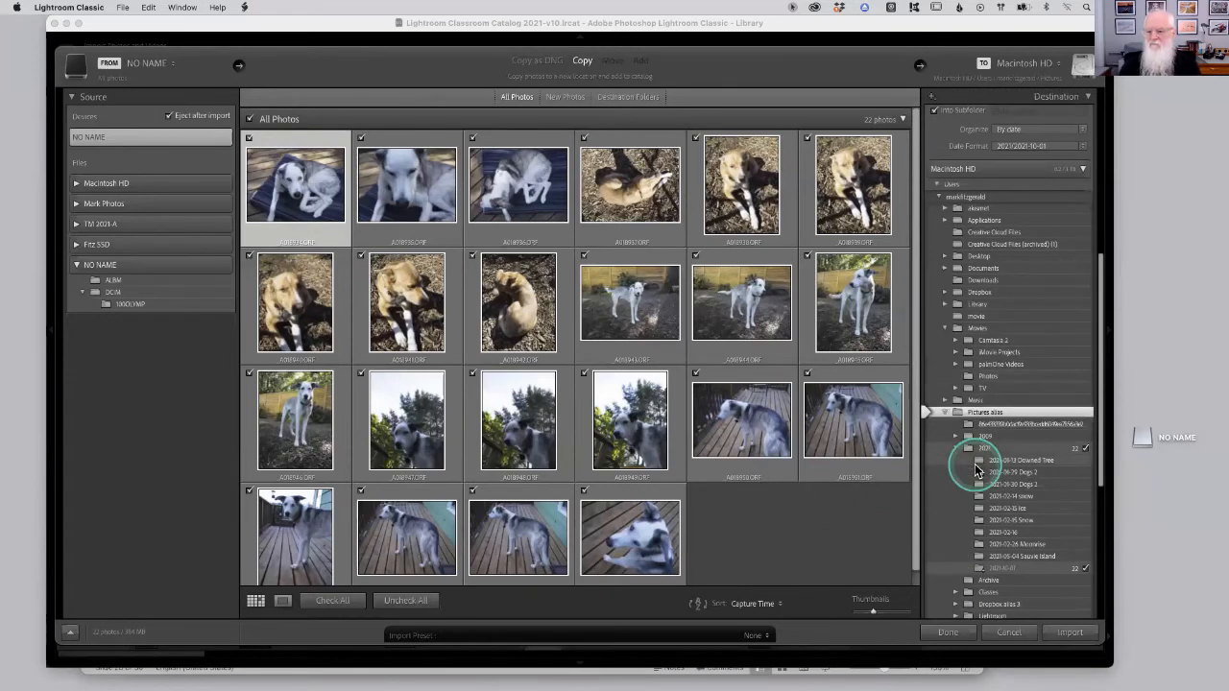
left_click_drag(1097, 282, 1103, 162)
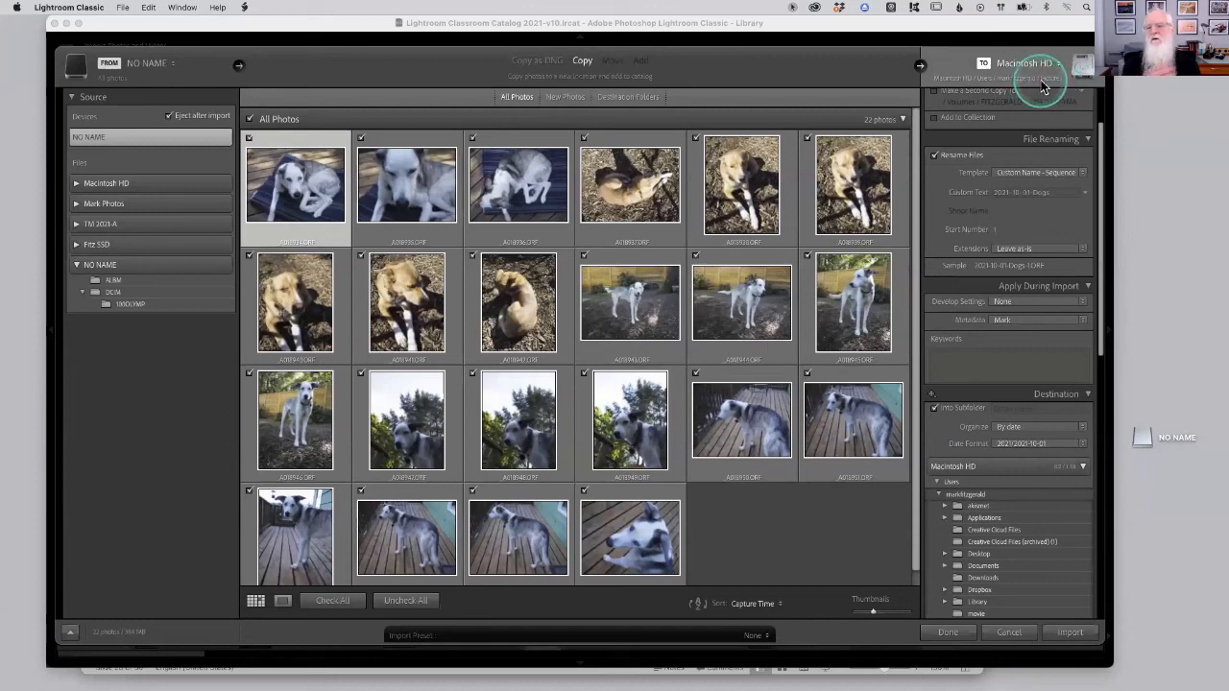
mouse_move(1044, 86)
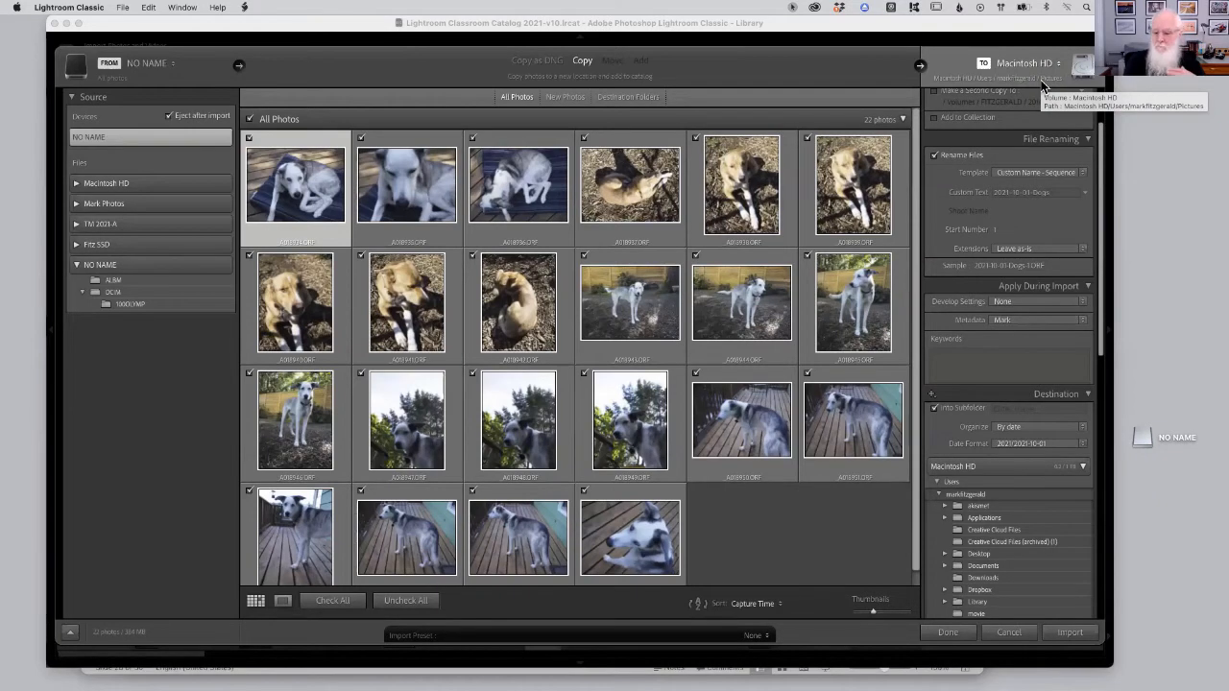
left_click(937, 410)
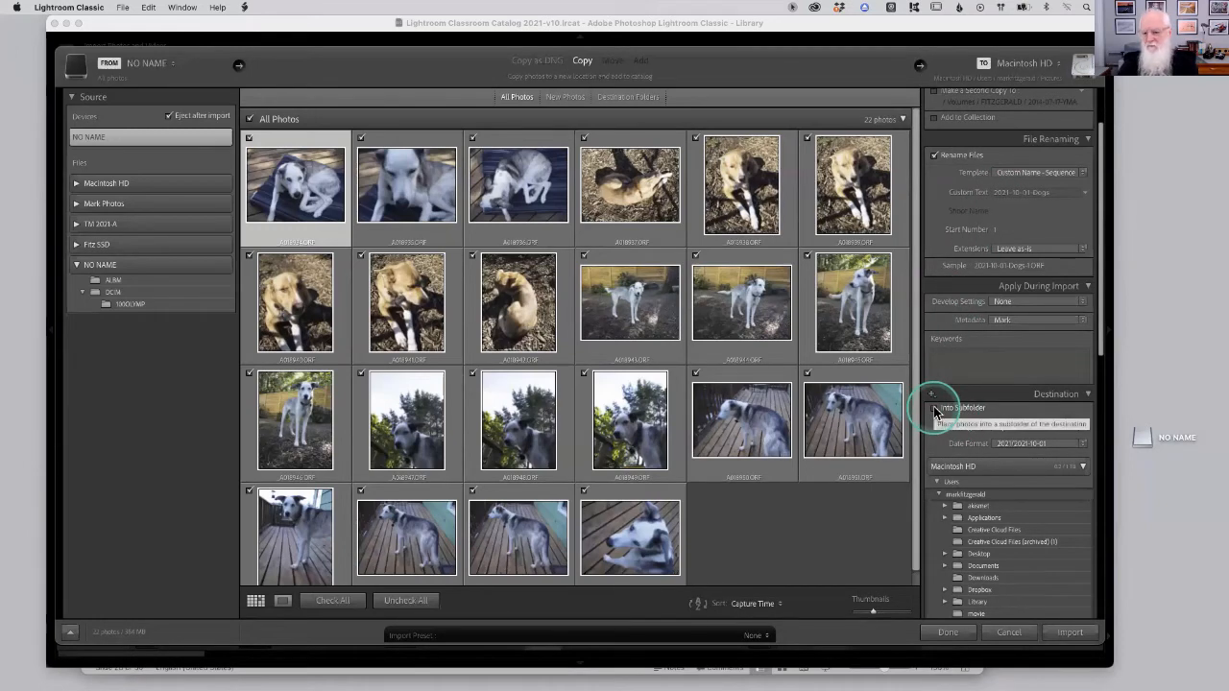
Set Organize to Into one folder, toggling Into Subfolder on and back off.
left_click(1072, 435)
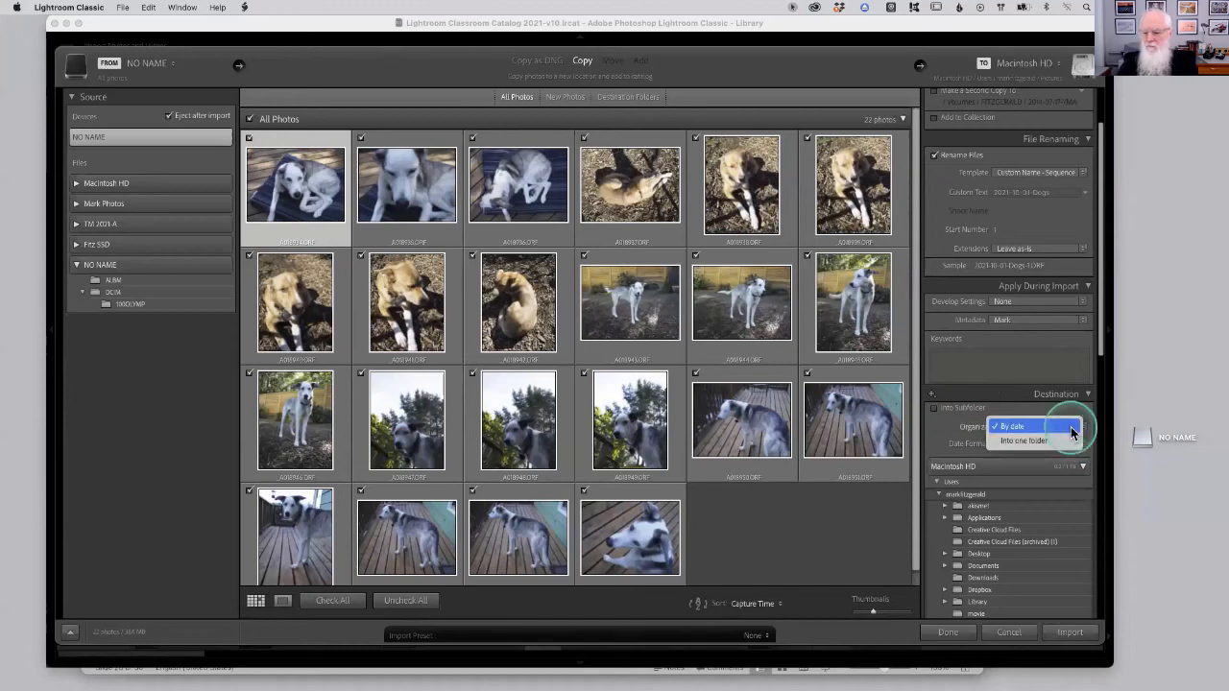
left_click(1013, 441)
left_click(935, 411)
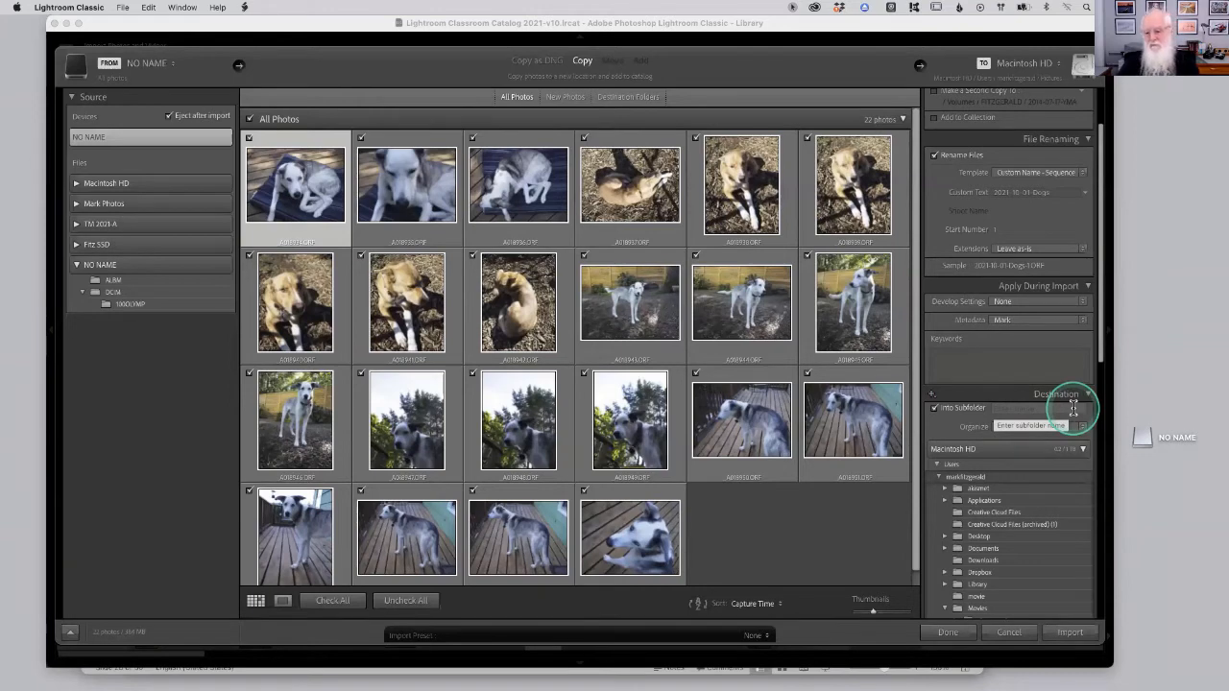
left_click(932, 409)
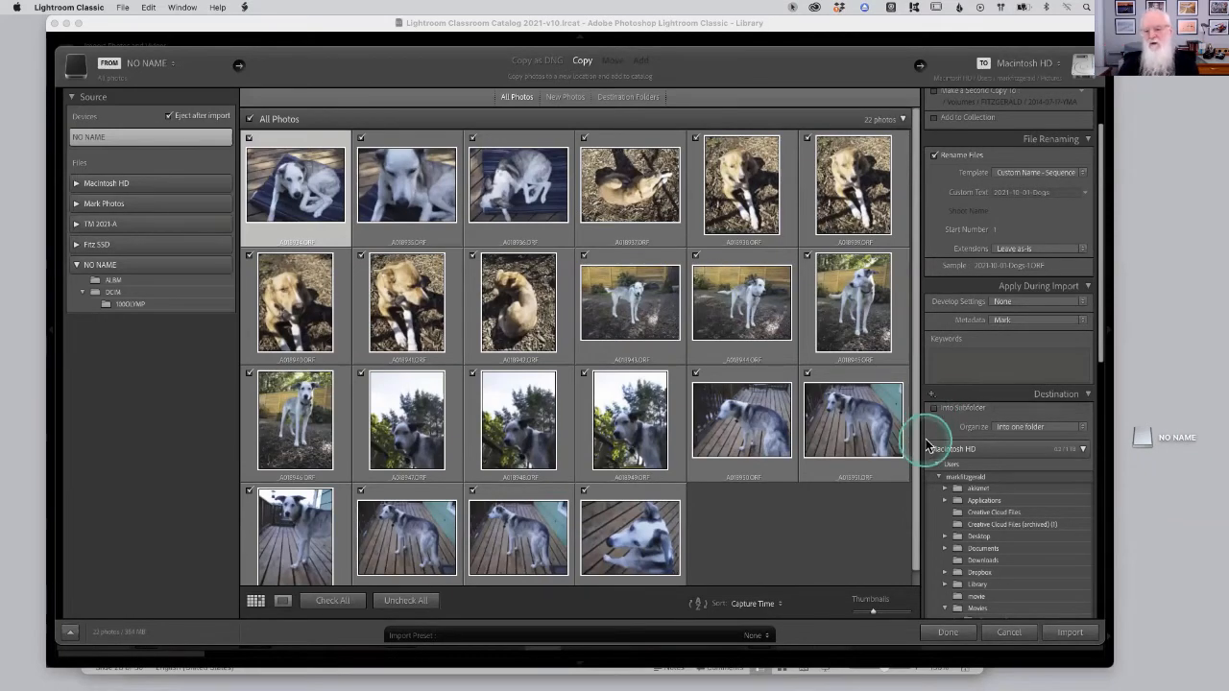
Set Organize to By date and choose the 2021/2021-10-01 date format.
left_click(1042, 428)
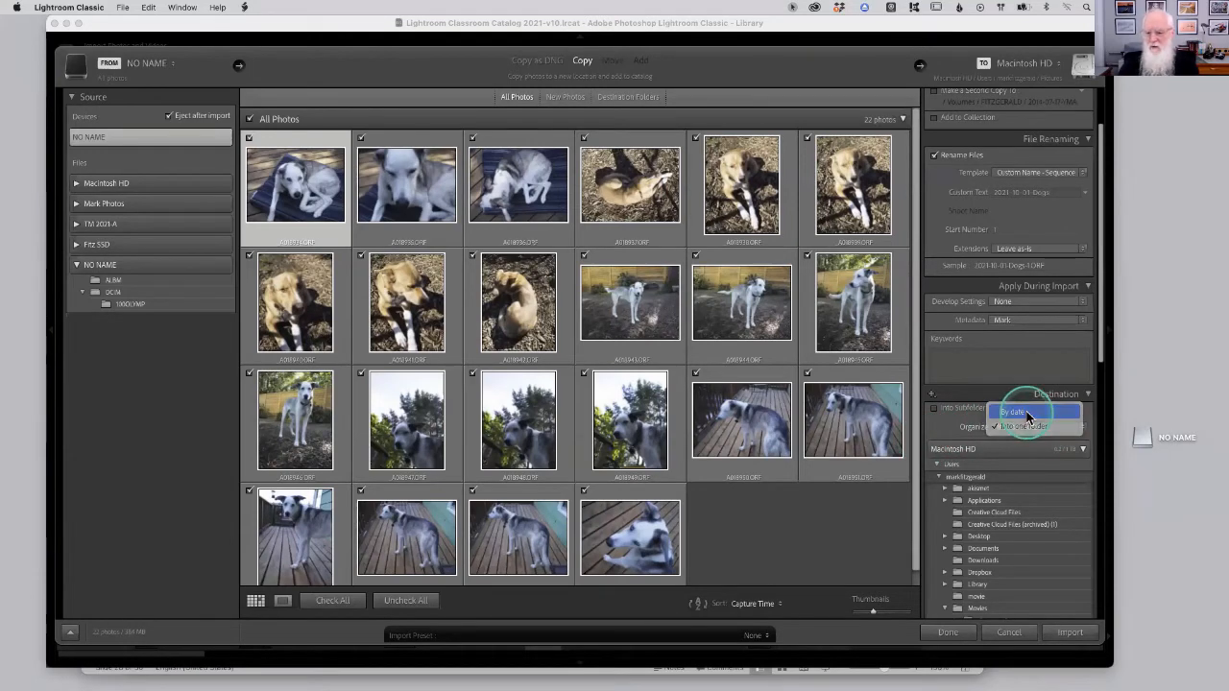
left_click(1027, 415)
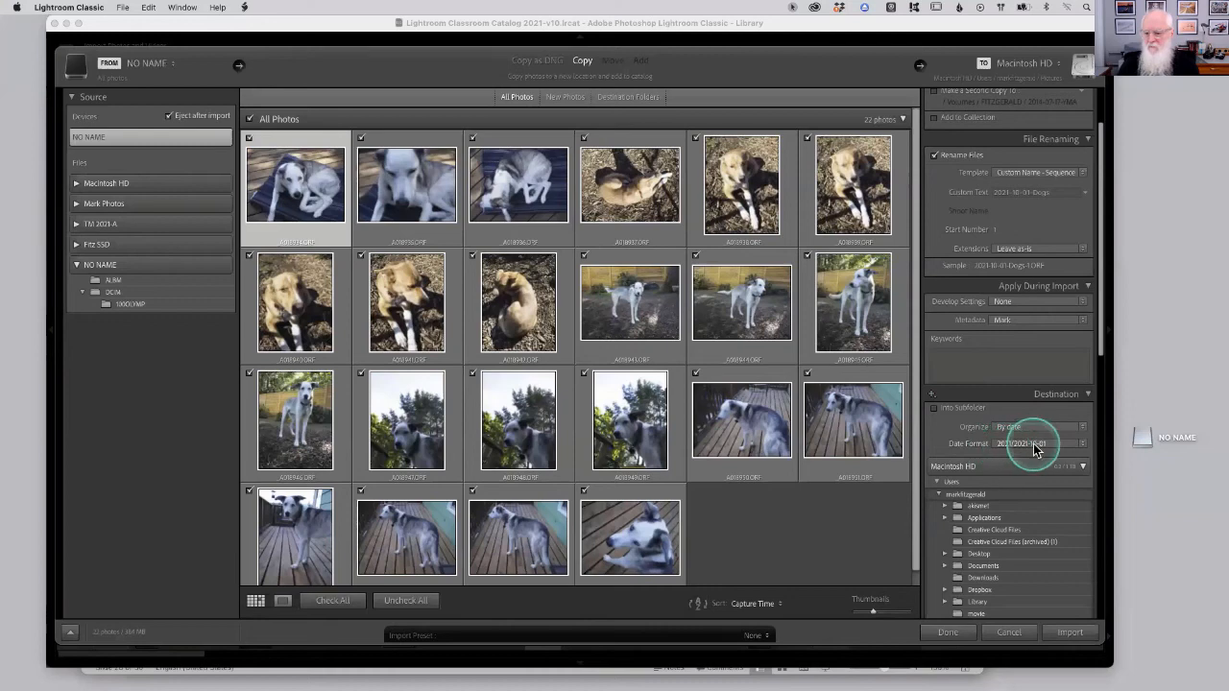
left_click(1035, 446)
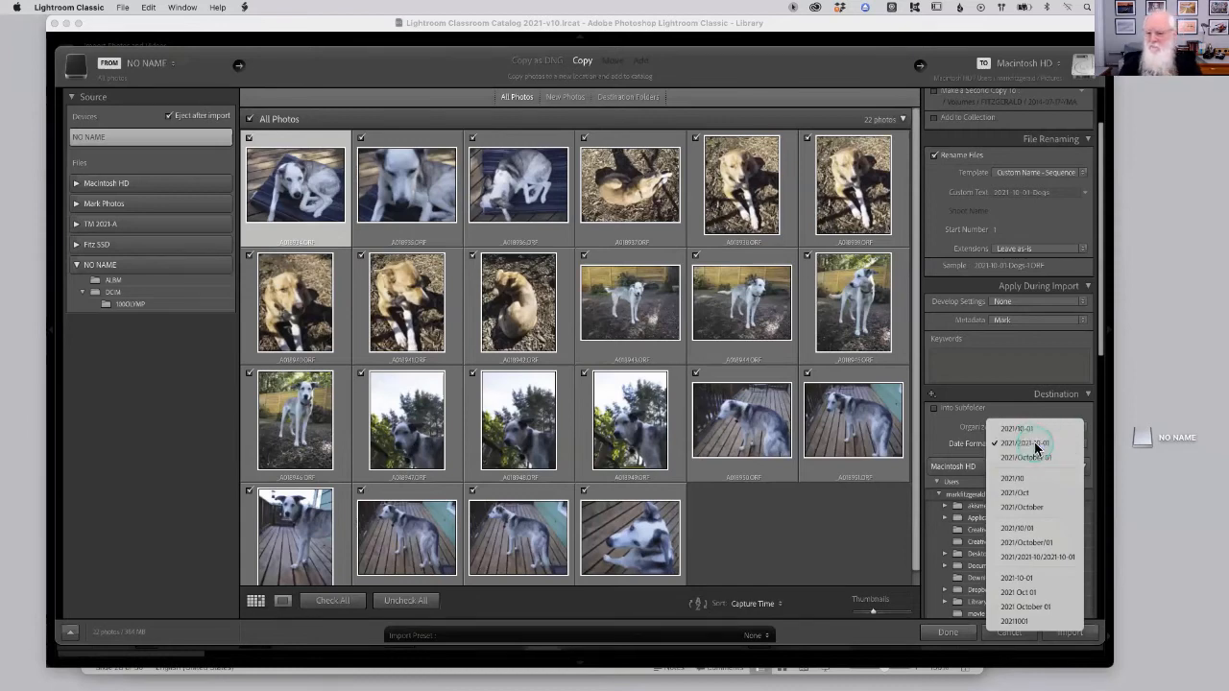
left_click(1034, 443)
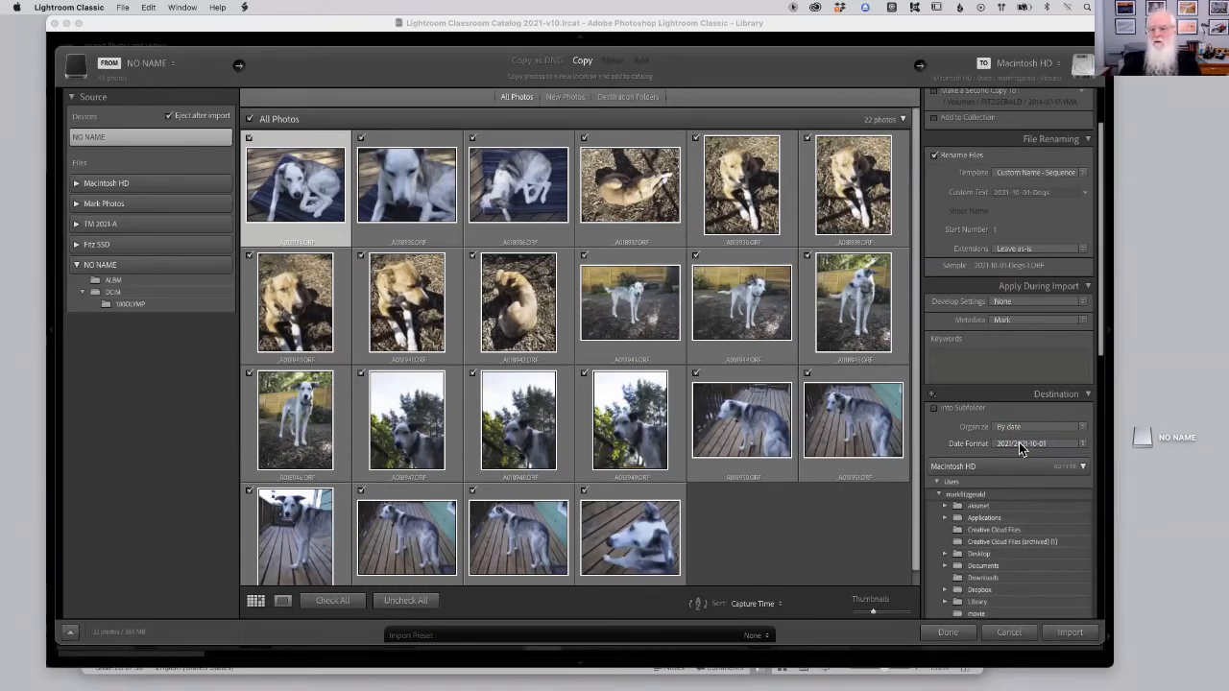
Review the Custom Text and Date Format settings before importing.
scroll(1044, 268, "up", 3)
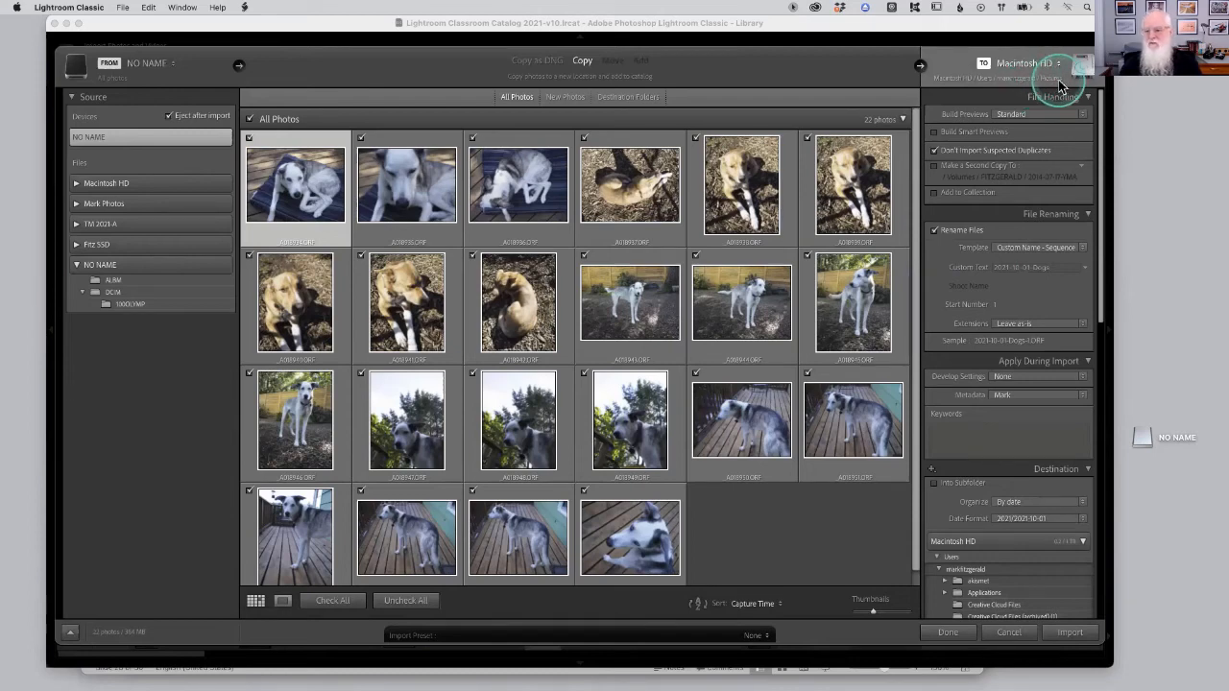
left_click(1021, 268)
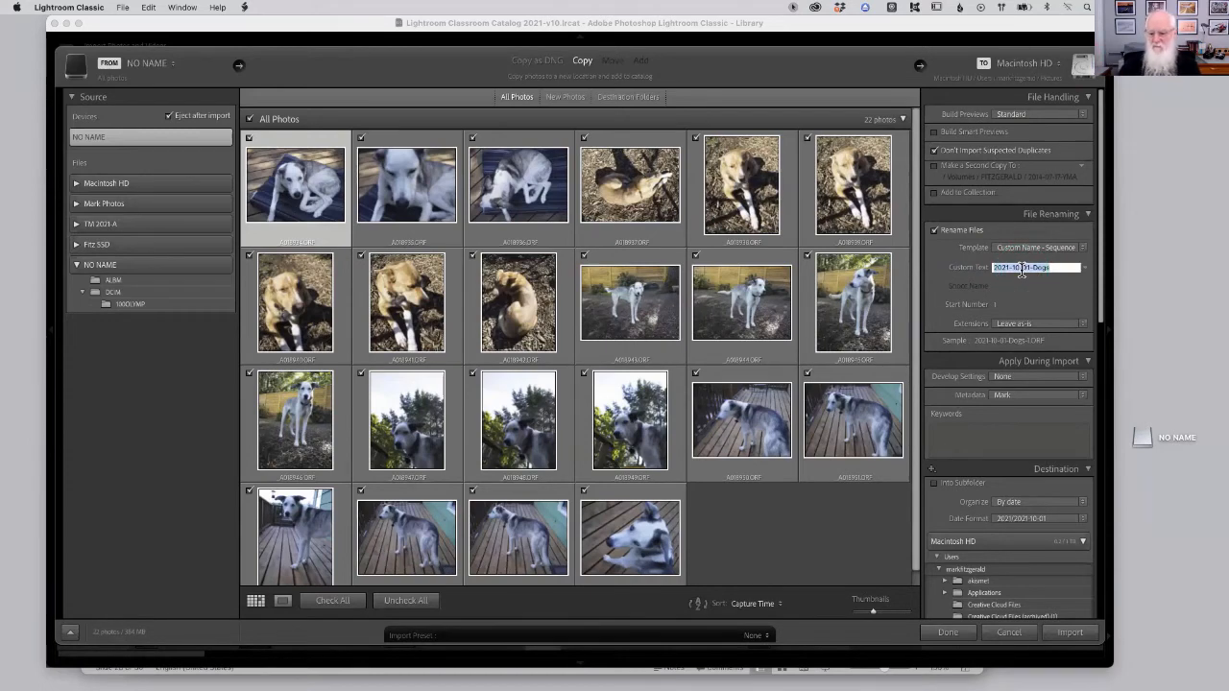
left_click(1011, 521)
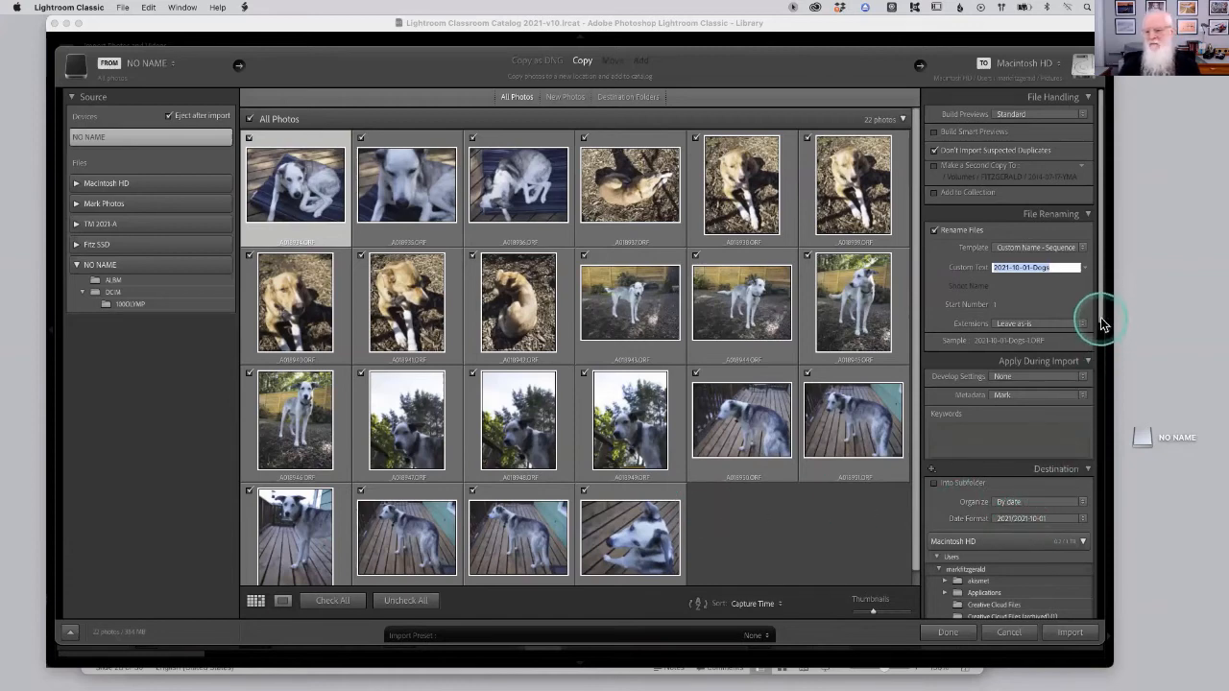
left_click_drag(1100, 317, 1098, 412)
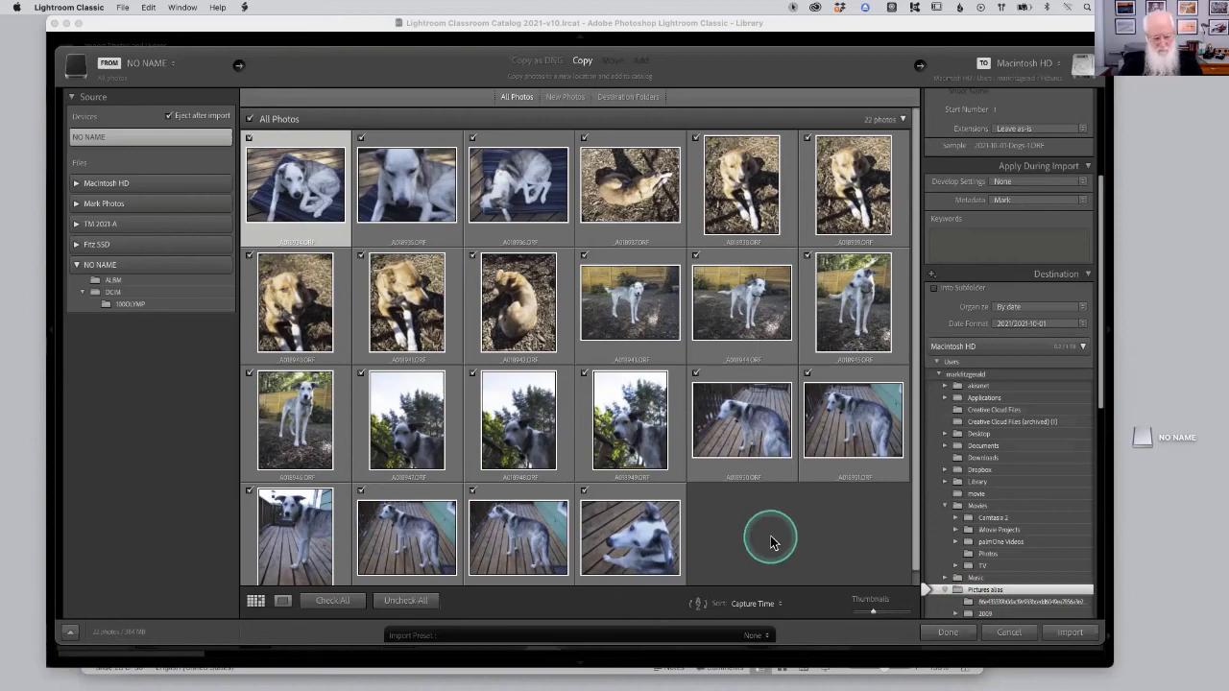
Switch to PowerPoint, step ahead to slide 29 and back to slide 28, Importing from Camera Card (2).
key("super+Tab")
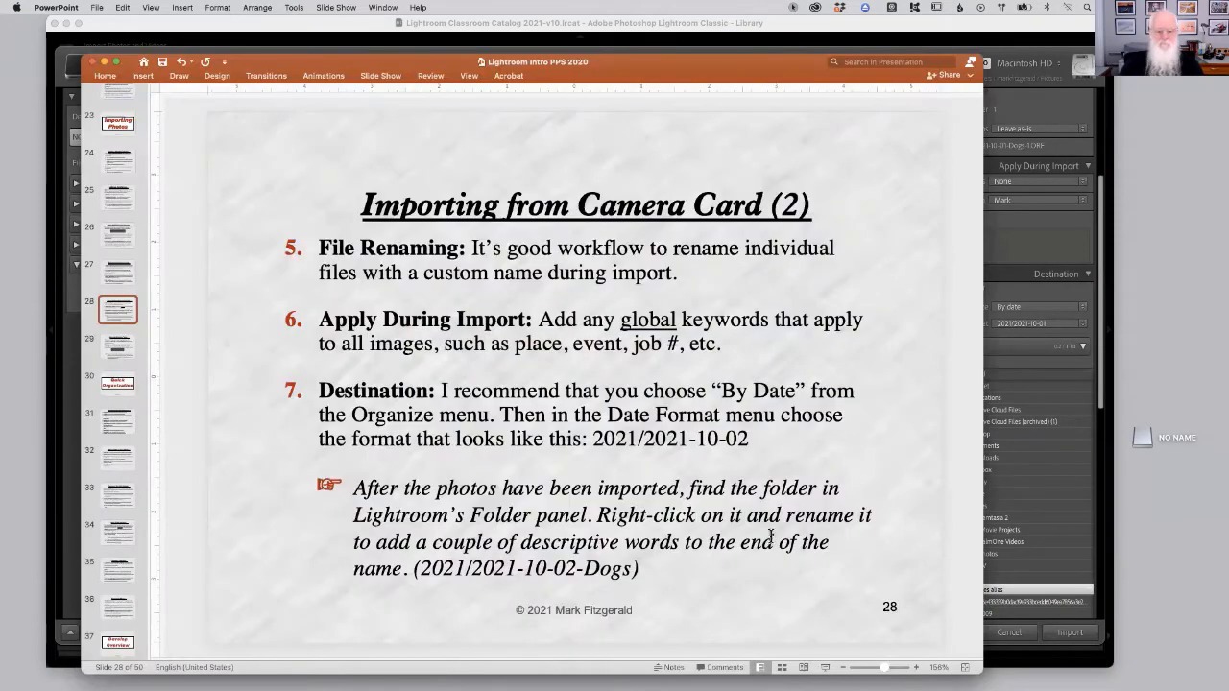
key("Down")
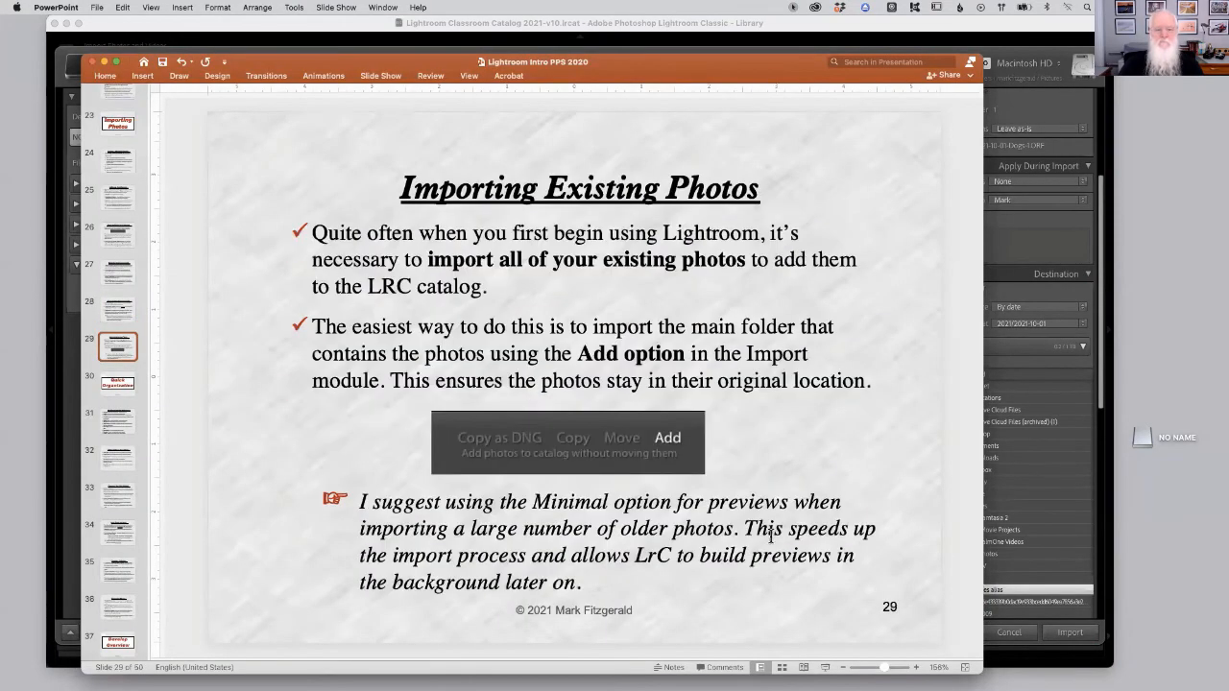
key("Up")
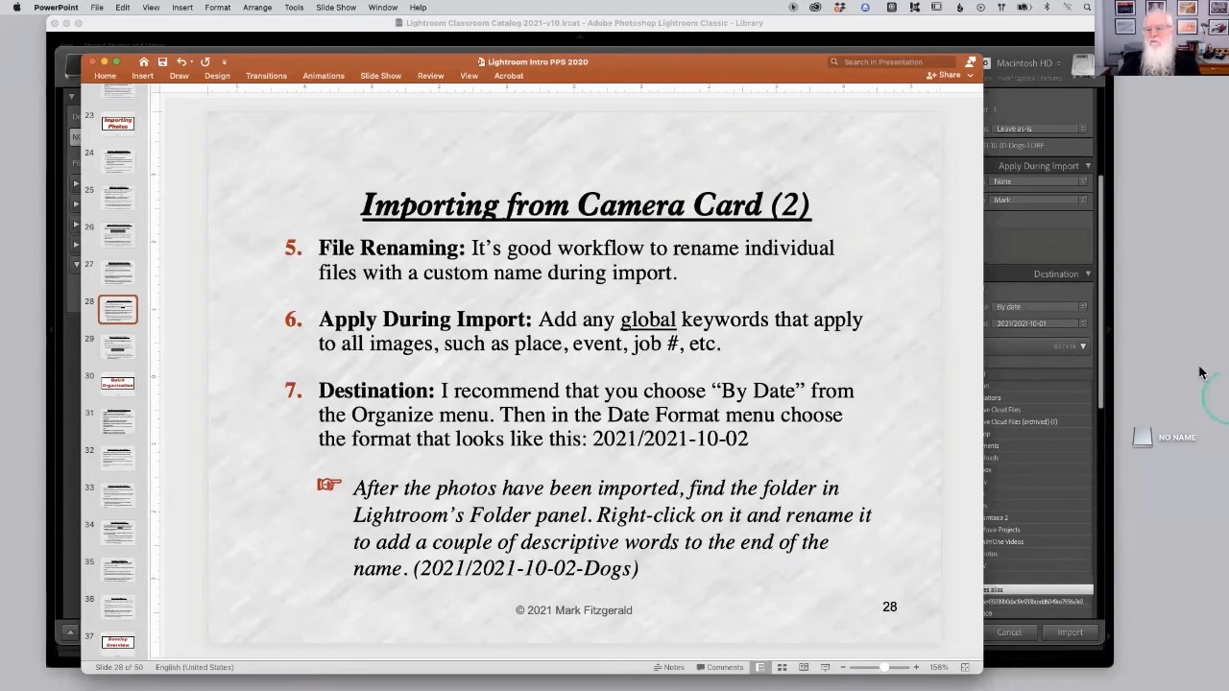
Return to the Import dialog and import the selected photos.
left_click(1103, 298)
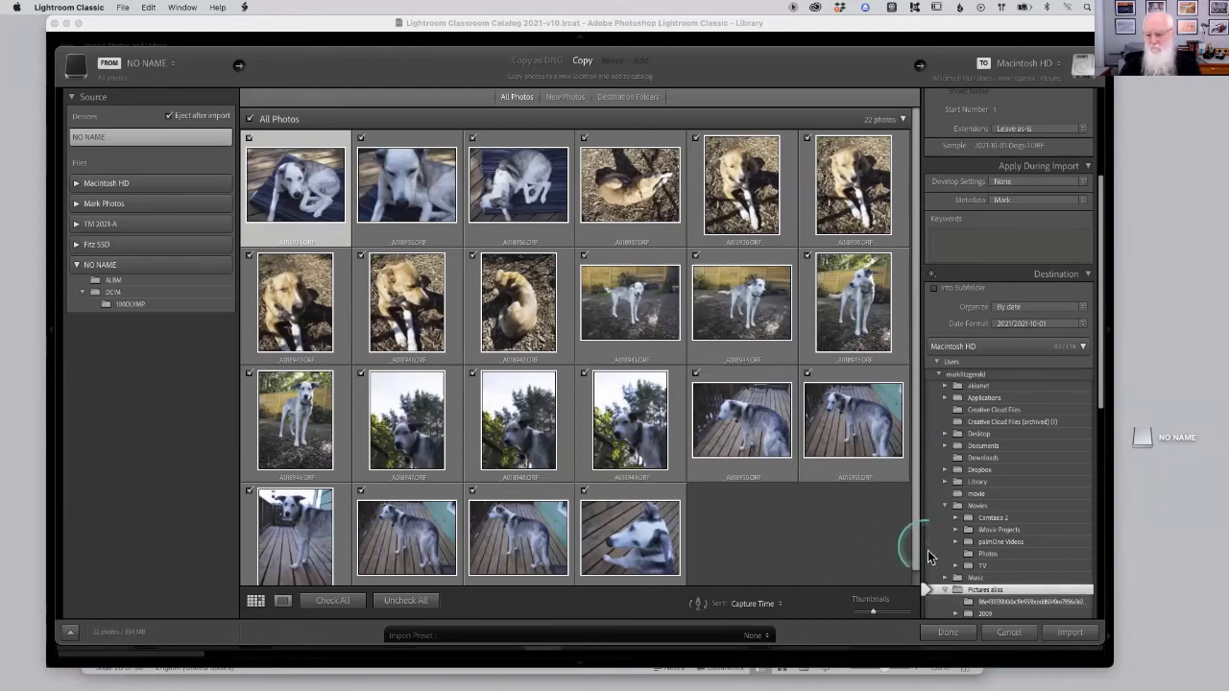
left_click(1069, 633)
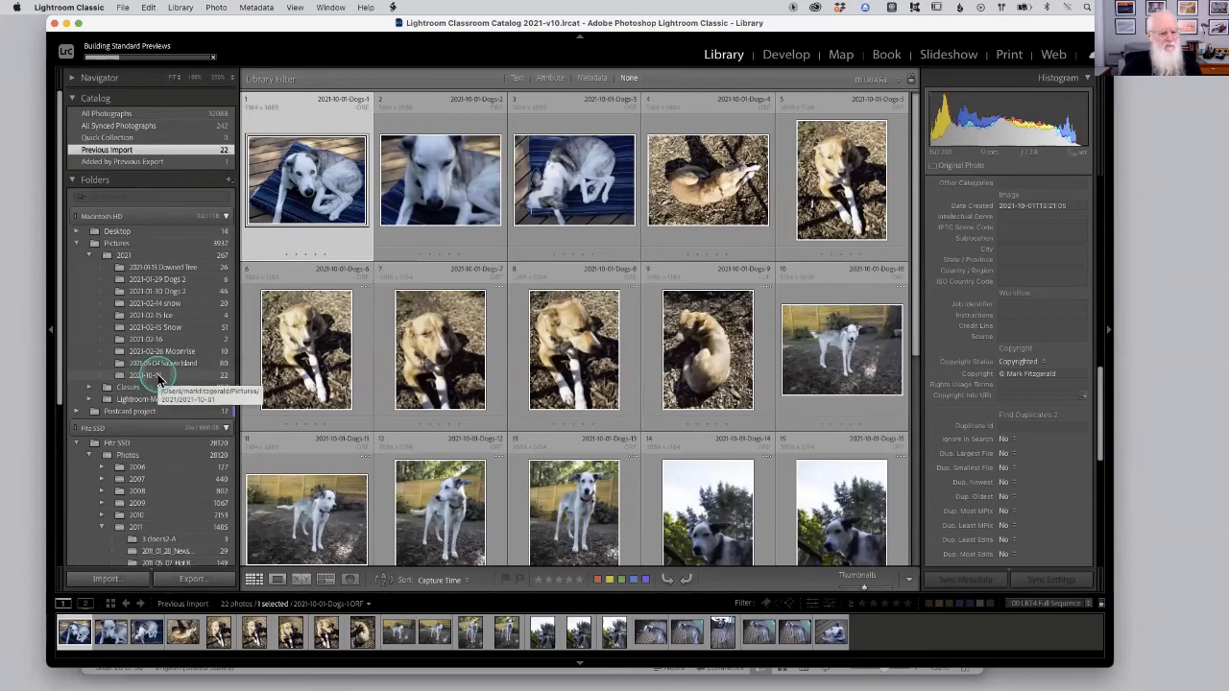
Rename the imported 2021-10-01 folder to 2021-10-01-Jack and Olive.
right_click(158, 375)
left_click(185, 467)
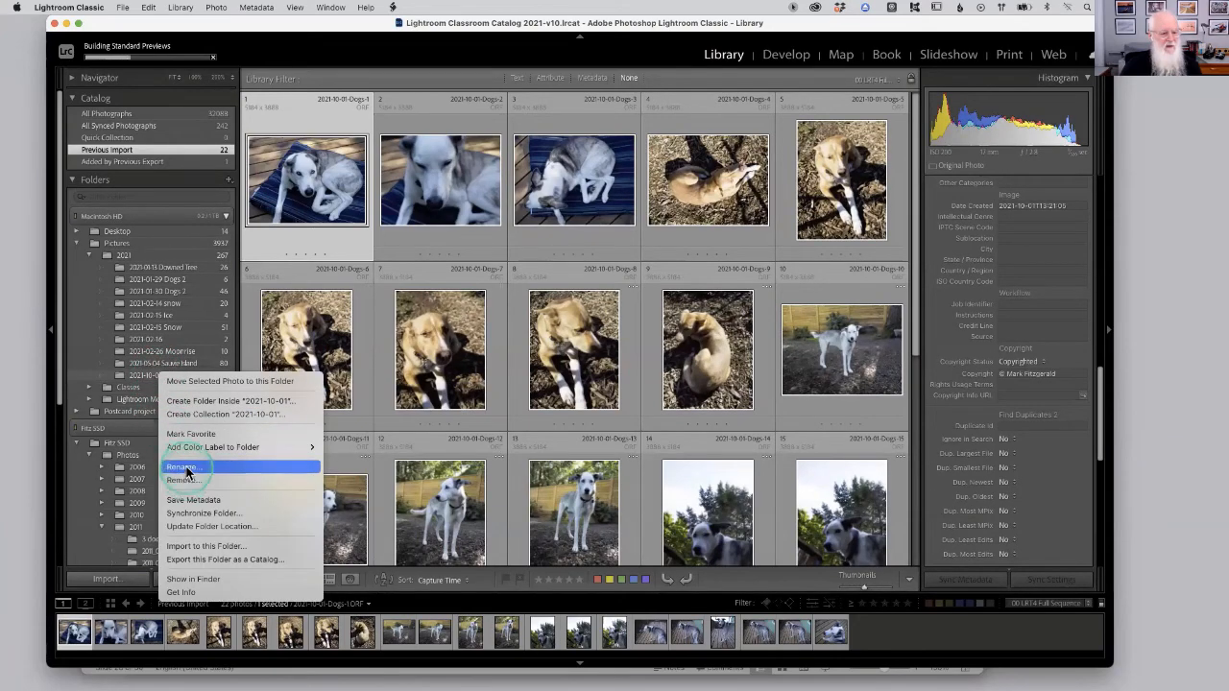
left_click(612, 201)
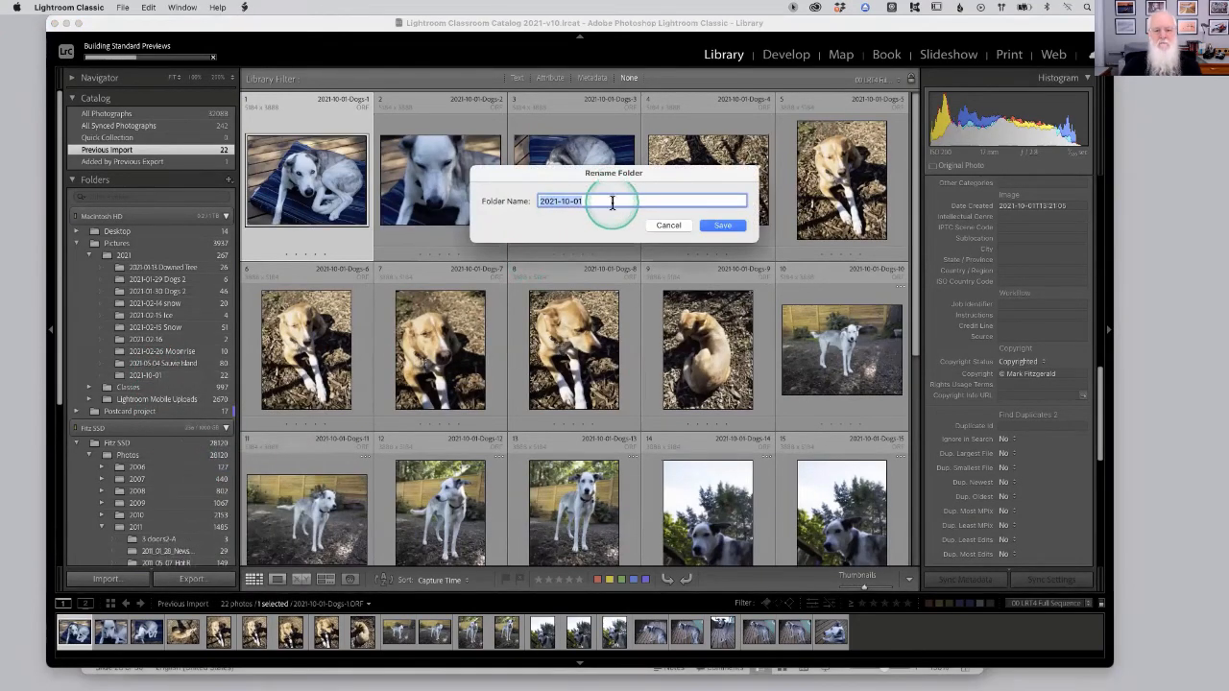
type("-")
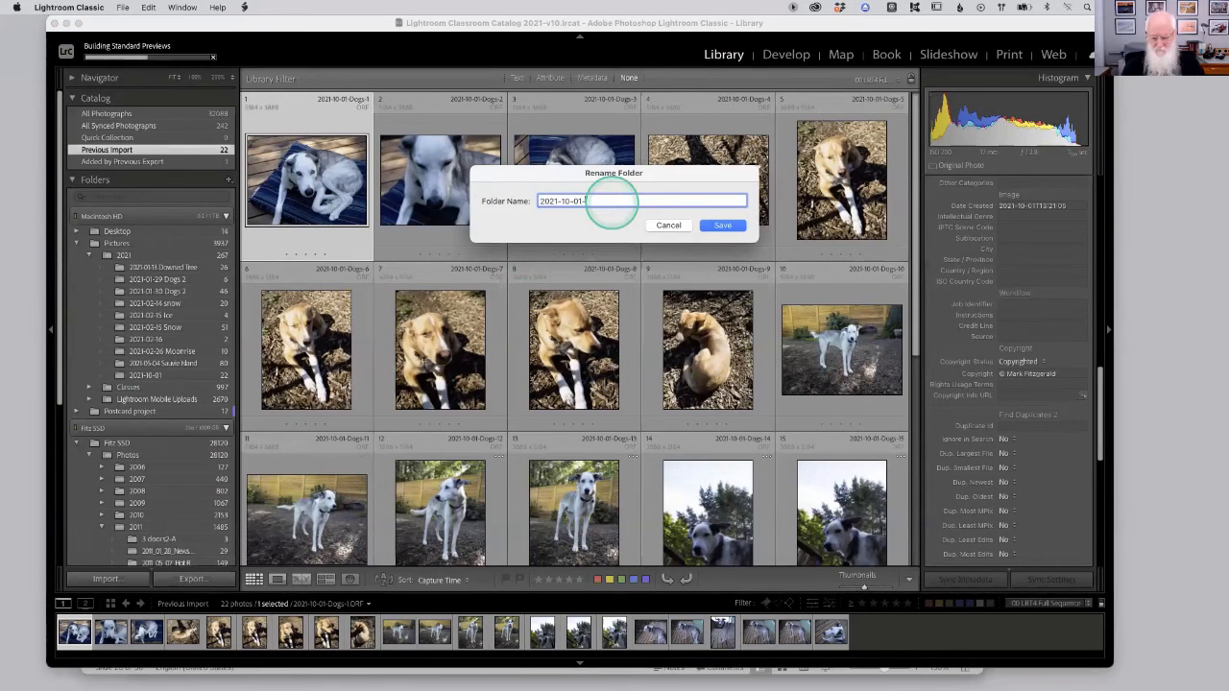
type("Jack and Olive")
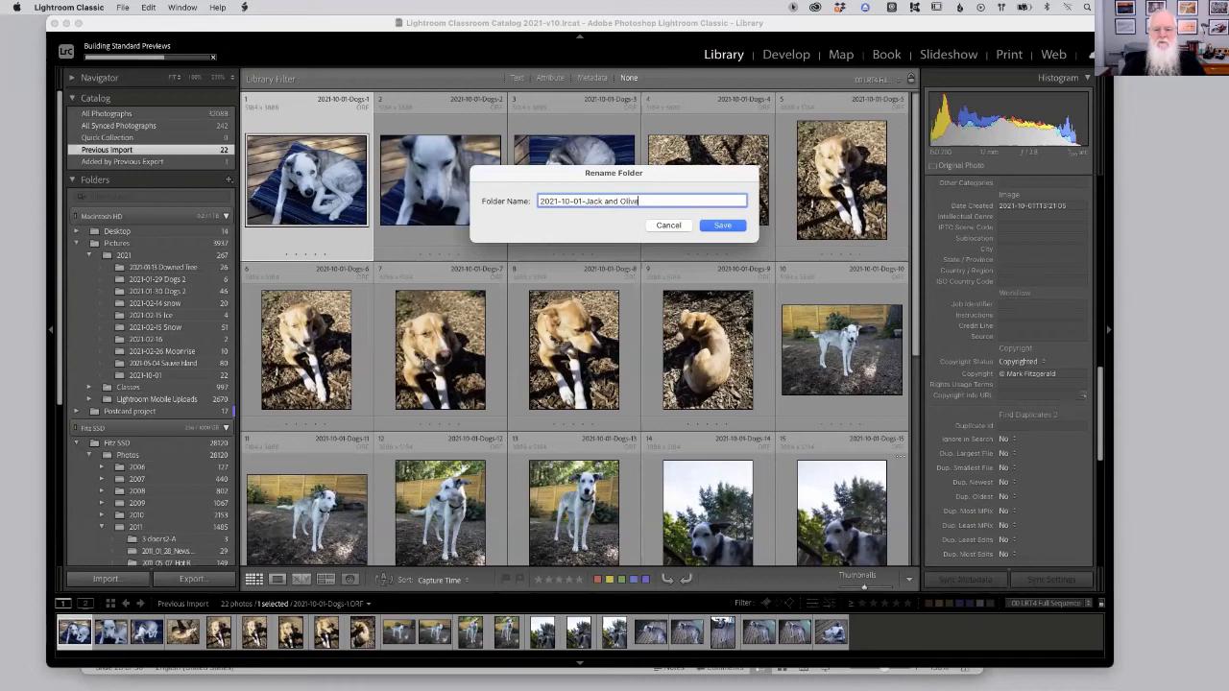
left_click(727, 225)
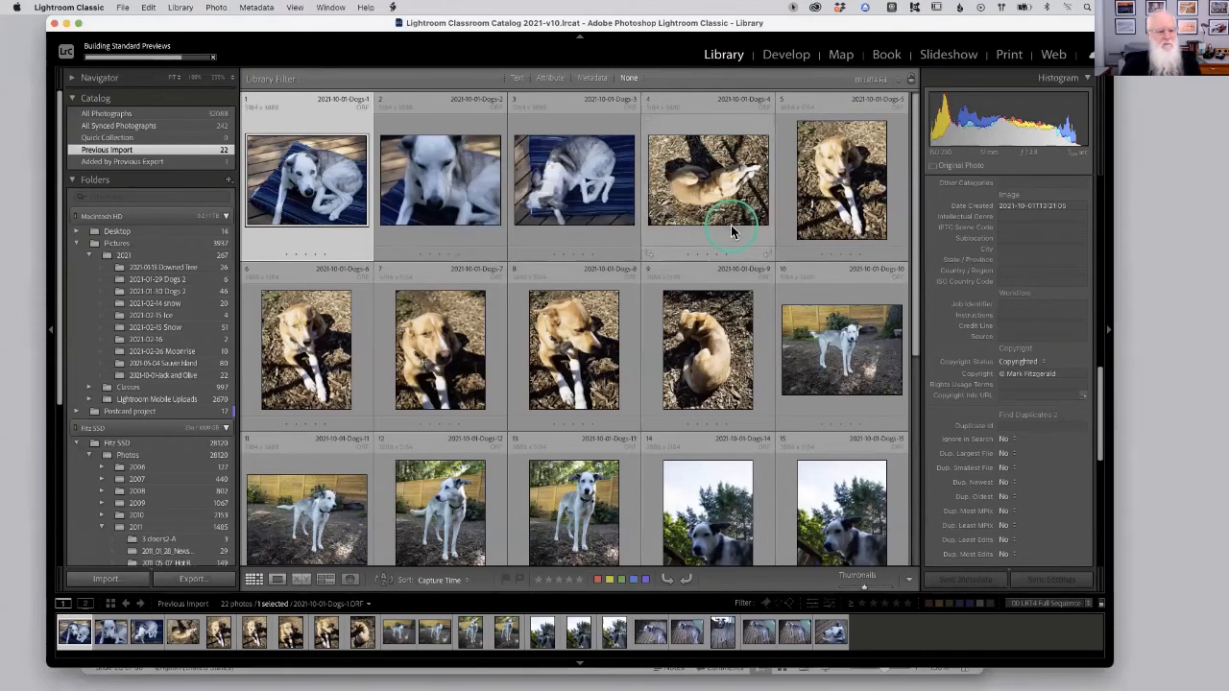
Reveal the selected photo in Finder, then close the Finder windows.
right_click(688, 183)
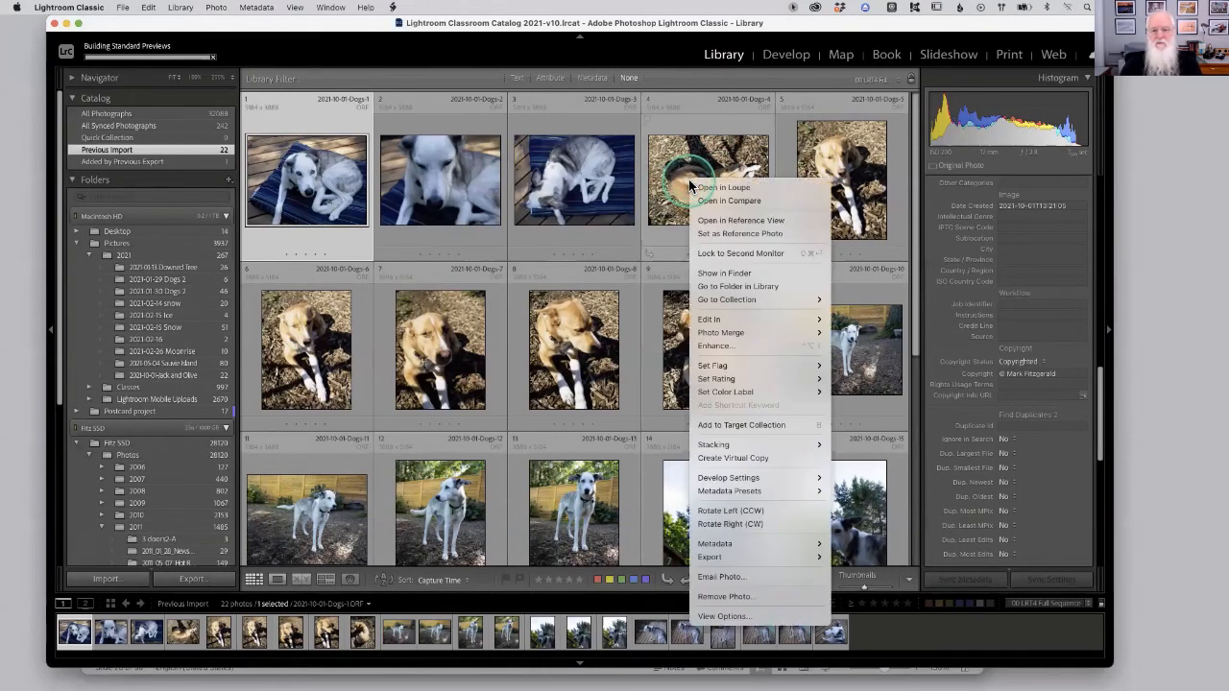
left_click(734, 273)
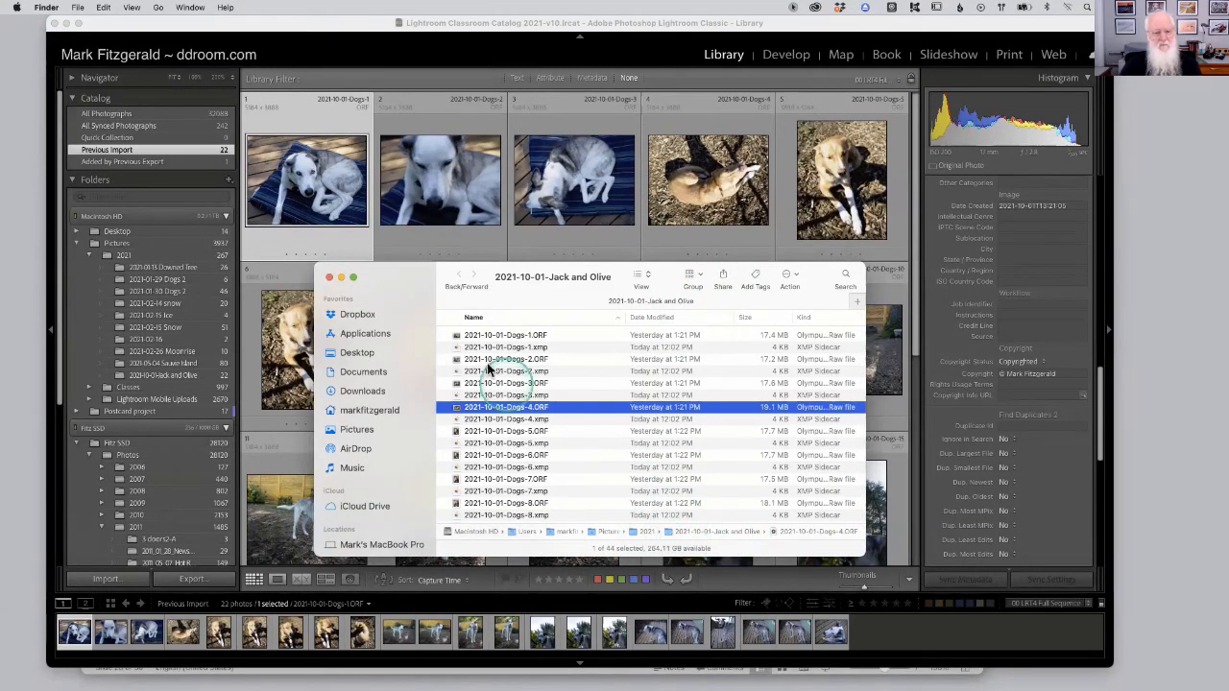
left_click(329, 278)
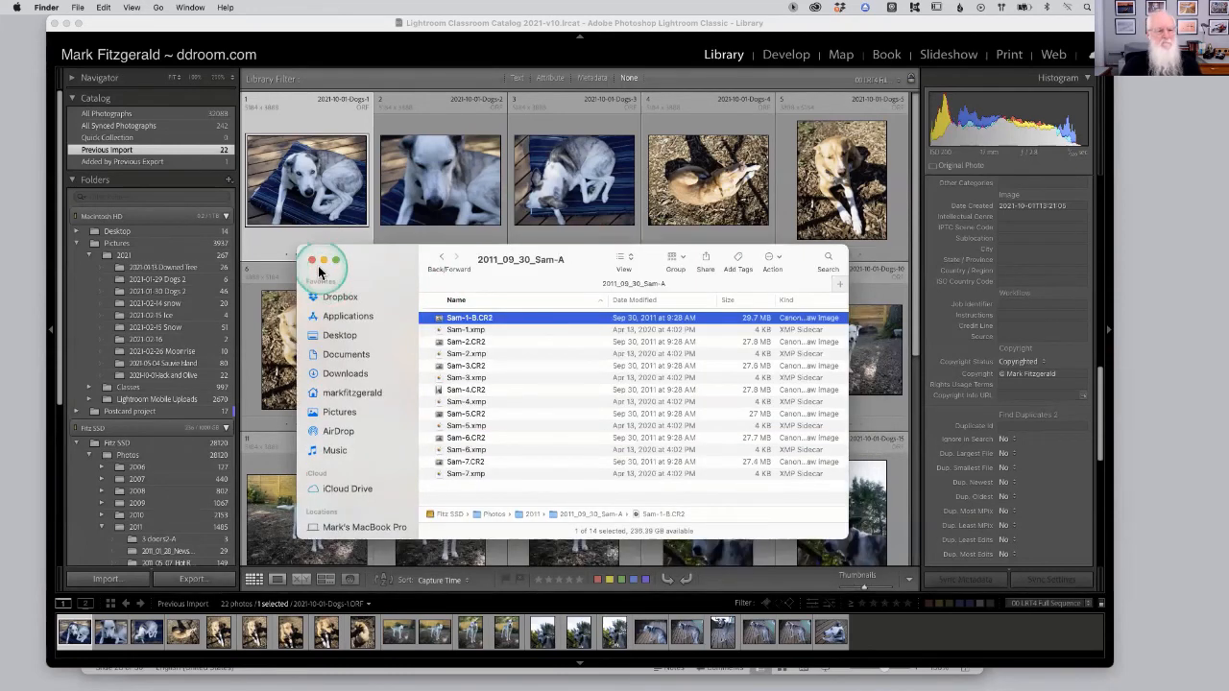
left_click(313, 259)
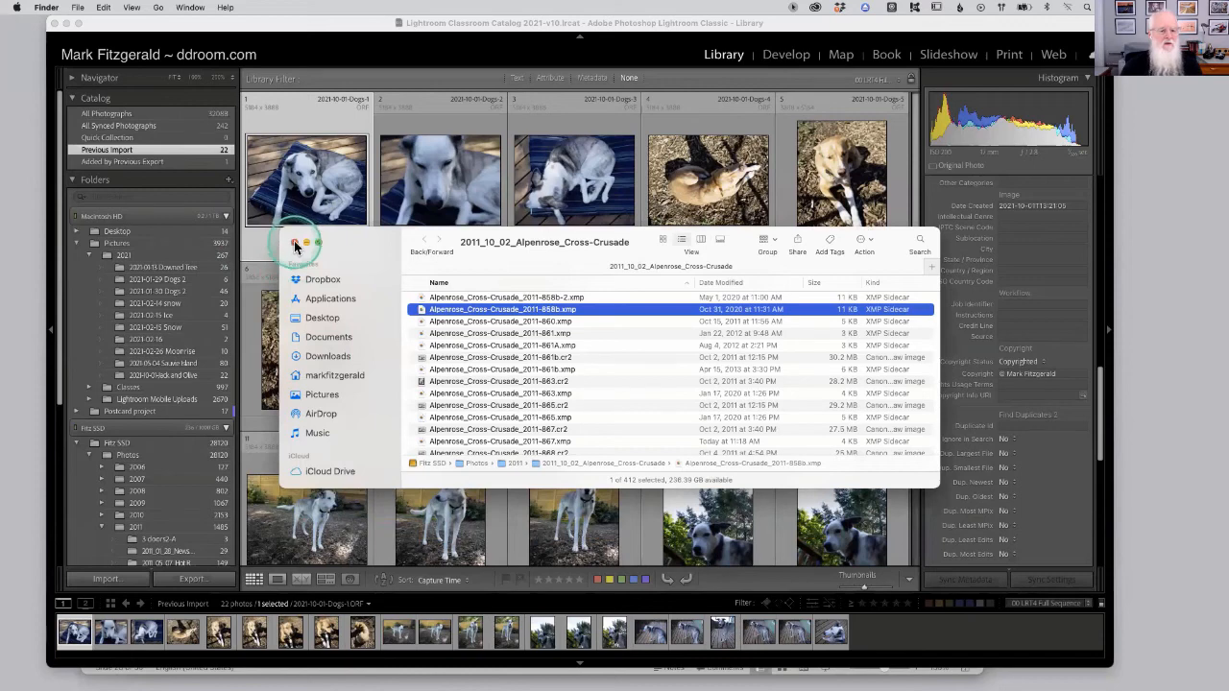
left_click(295, 242)
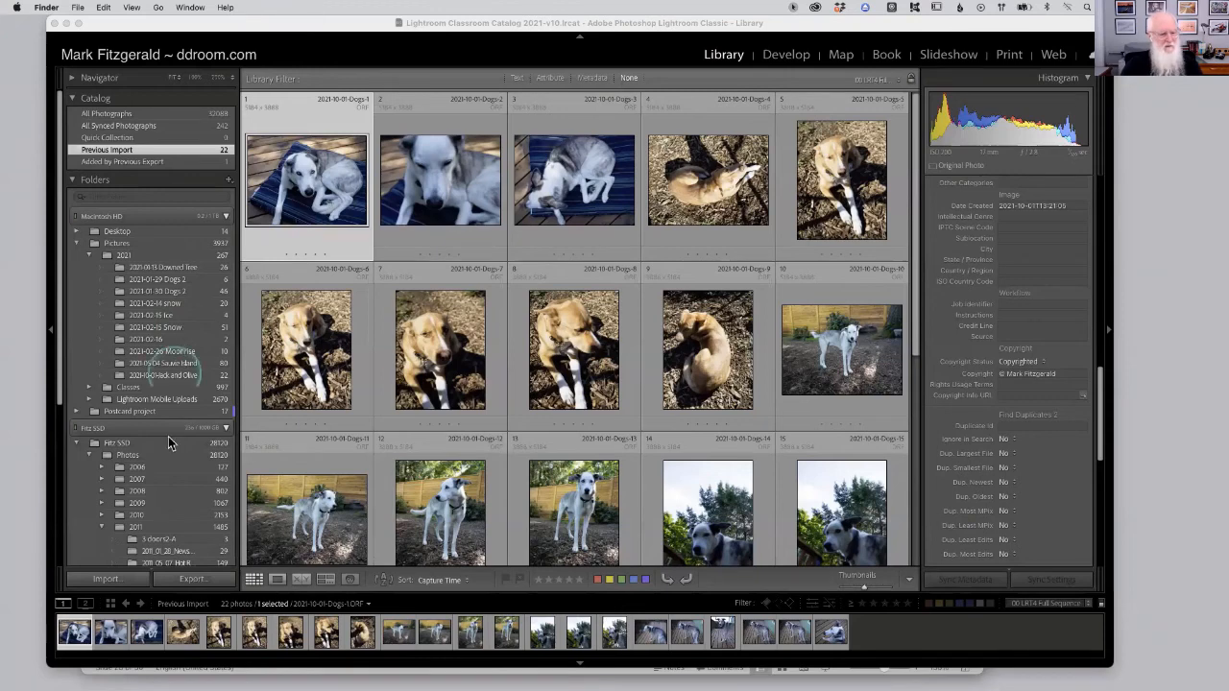
Return from the slides, open the Import dialog, and expand Macintosh HD > Users > the user's home folder as the source.
scroll(170, 451, "down", 5)
scroll(173, 464, "down", 2)
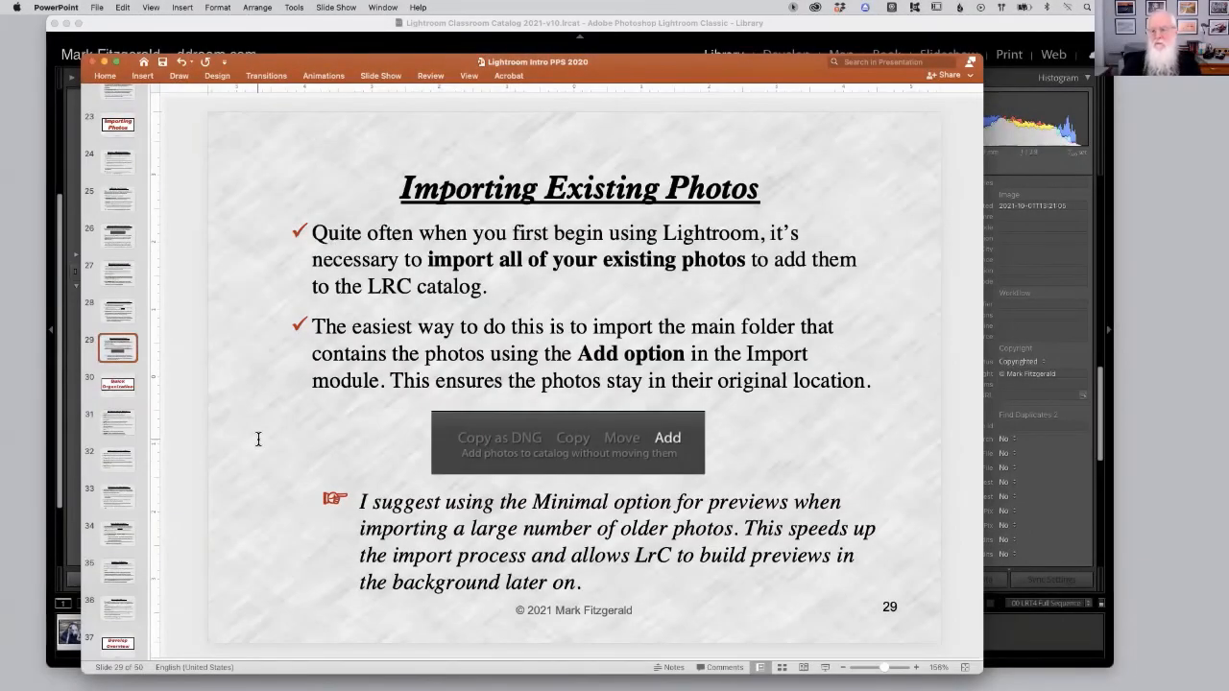
left_click(936, 29)
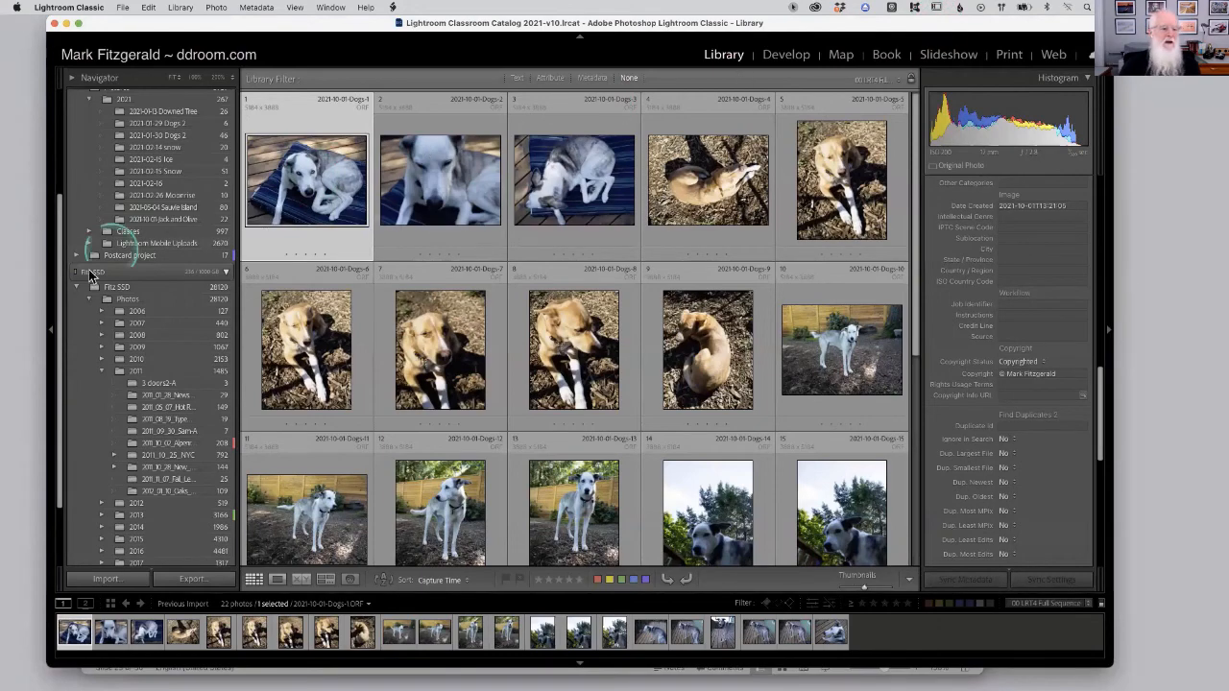
left_click(105, 579)
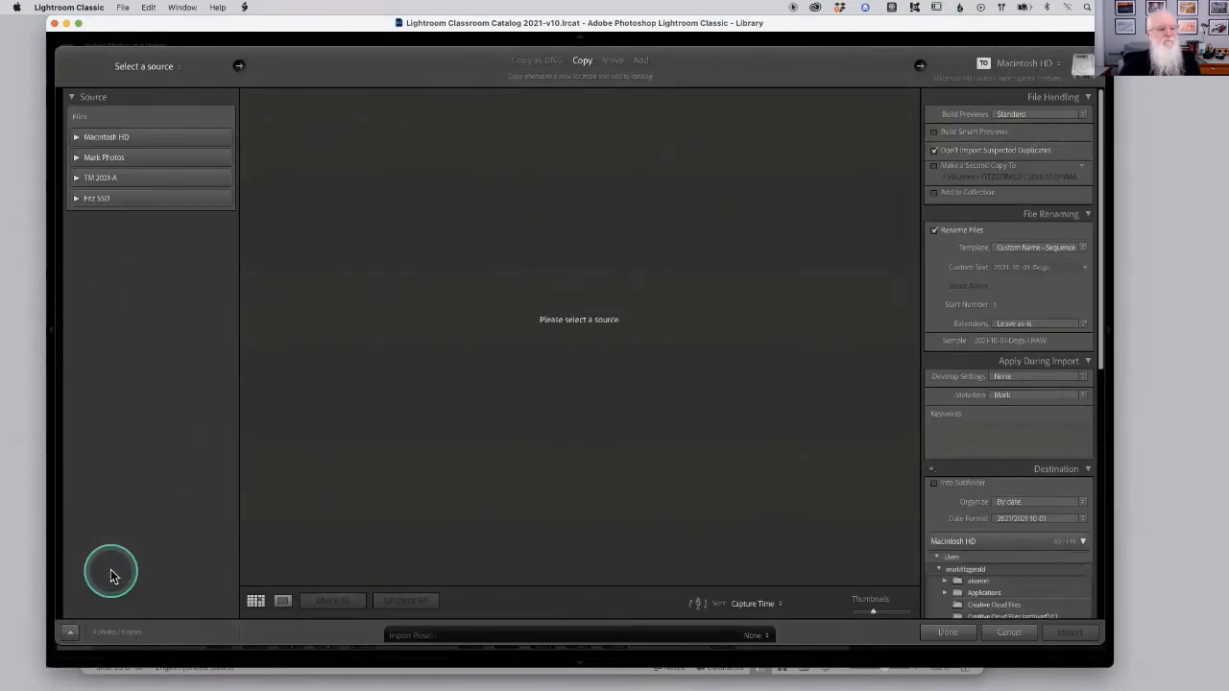
left_click(79, 137)
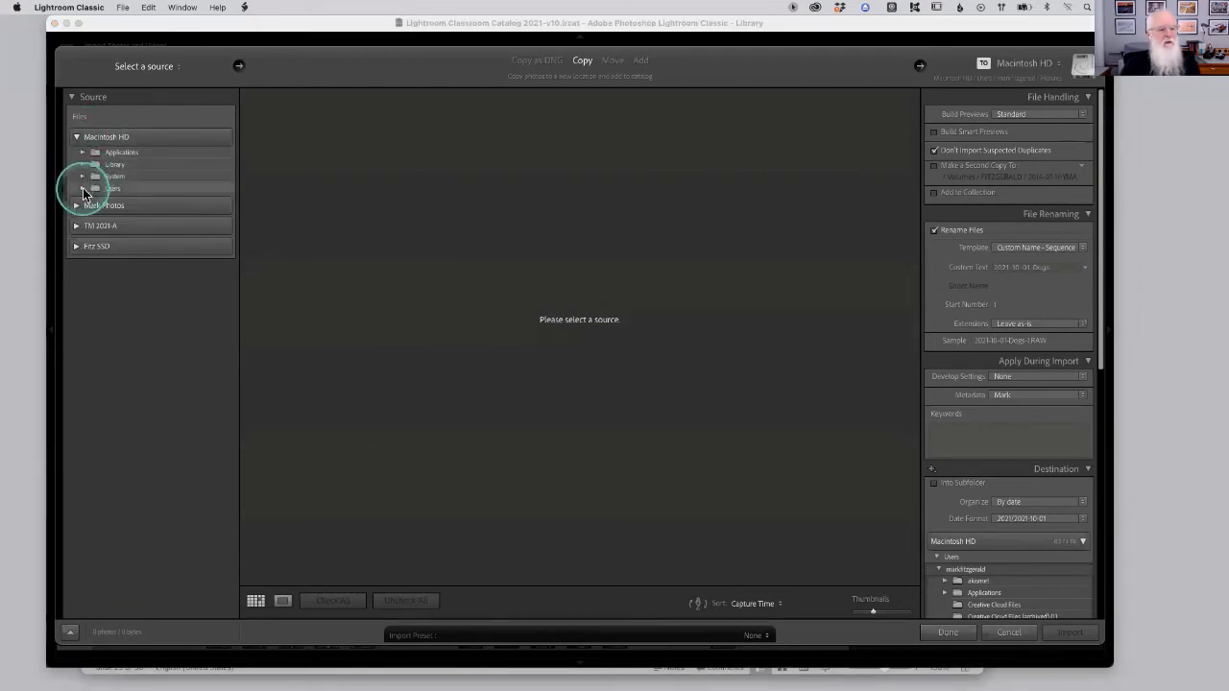
left_click(82, 189)
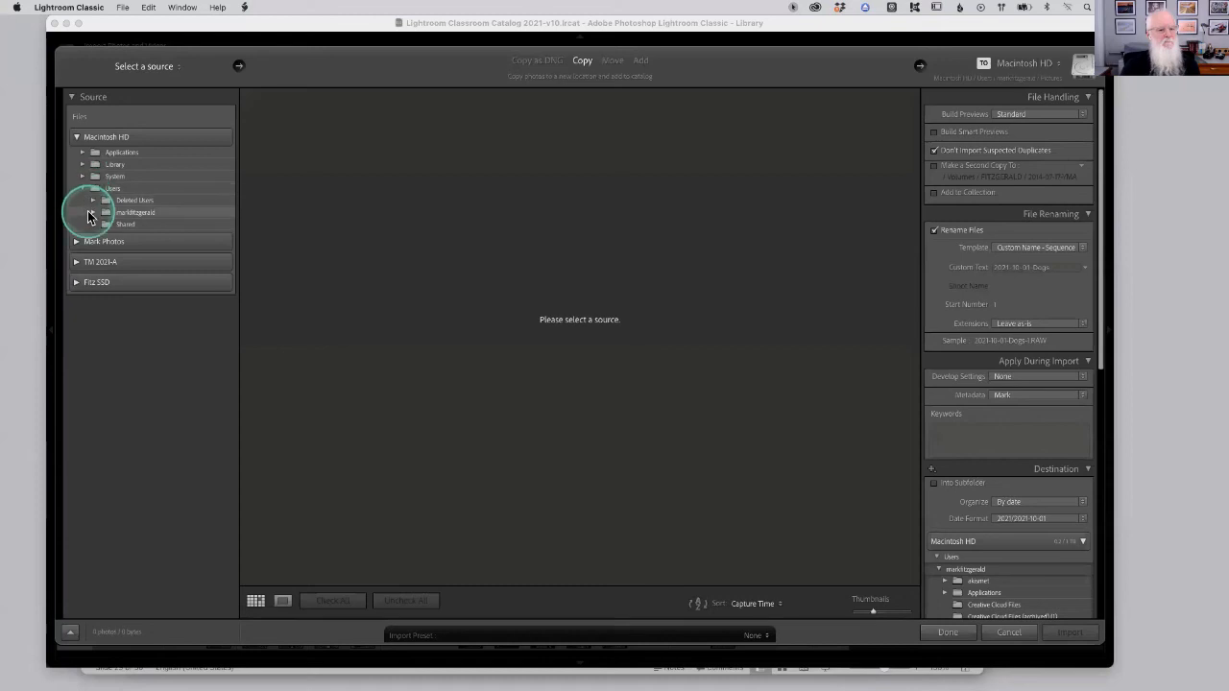
left_click(88, 213)
left_click(160, 380)
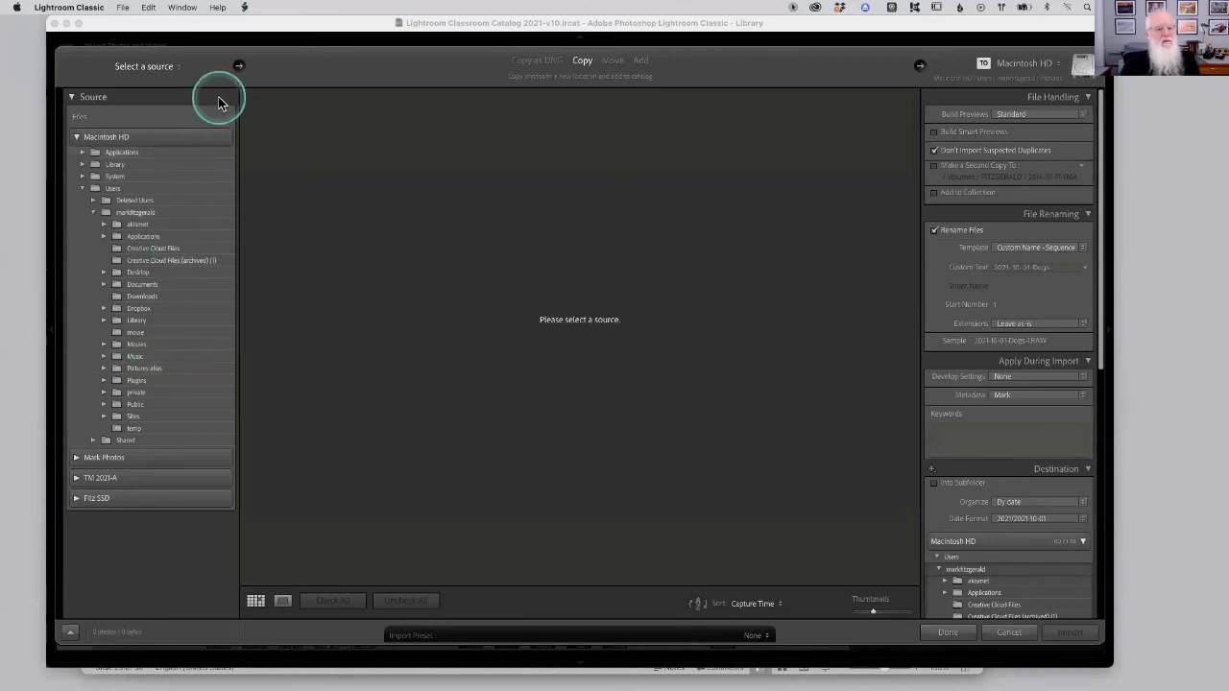
Switch the import mode to Add, comparing with Copy, and open the Build Previews options.
left_click(640, 63)
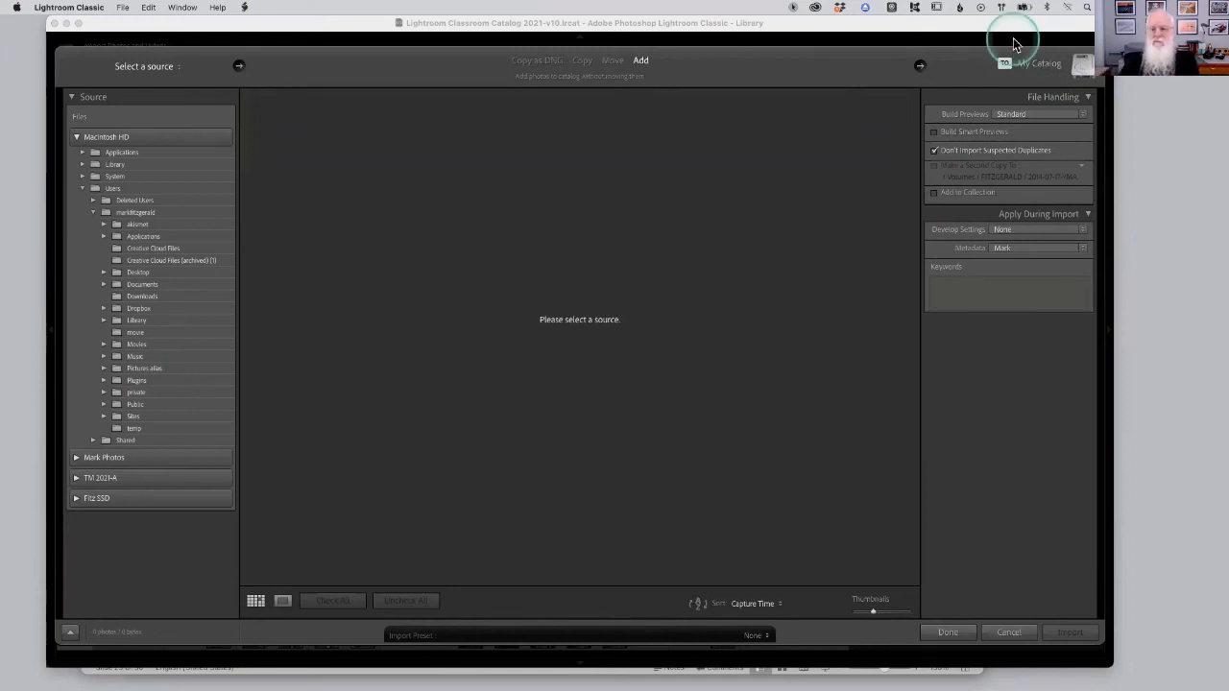
left_click(584, 60)
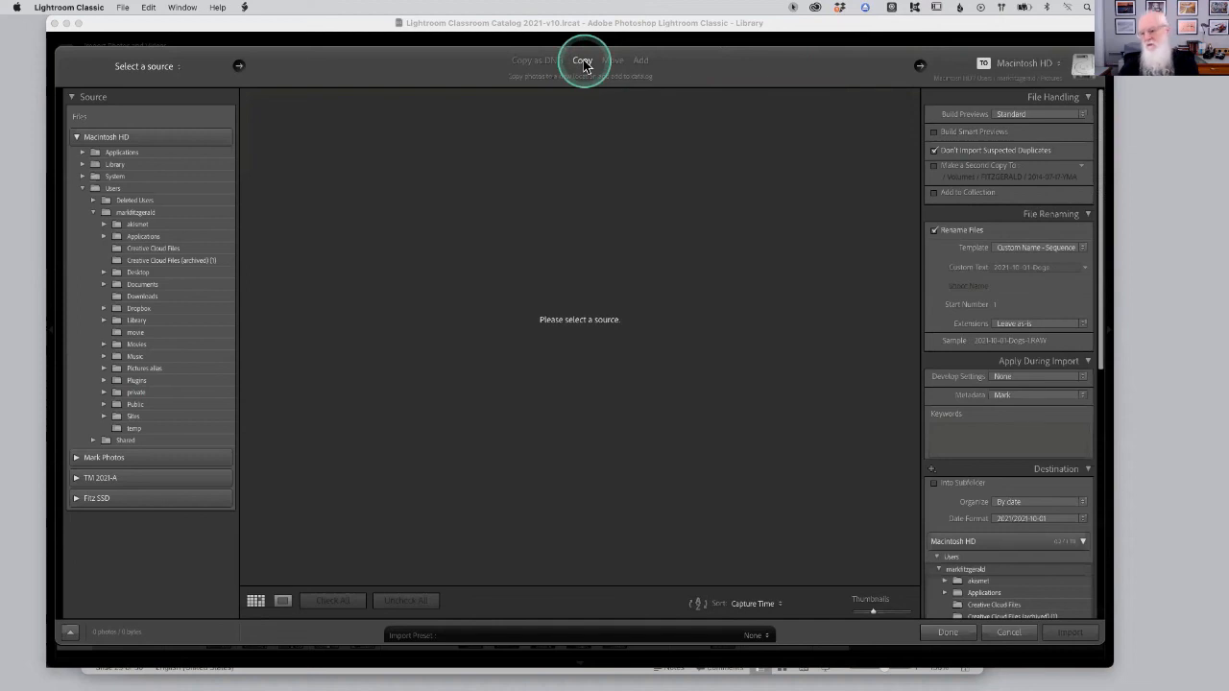
left_click(640, 60)
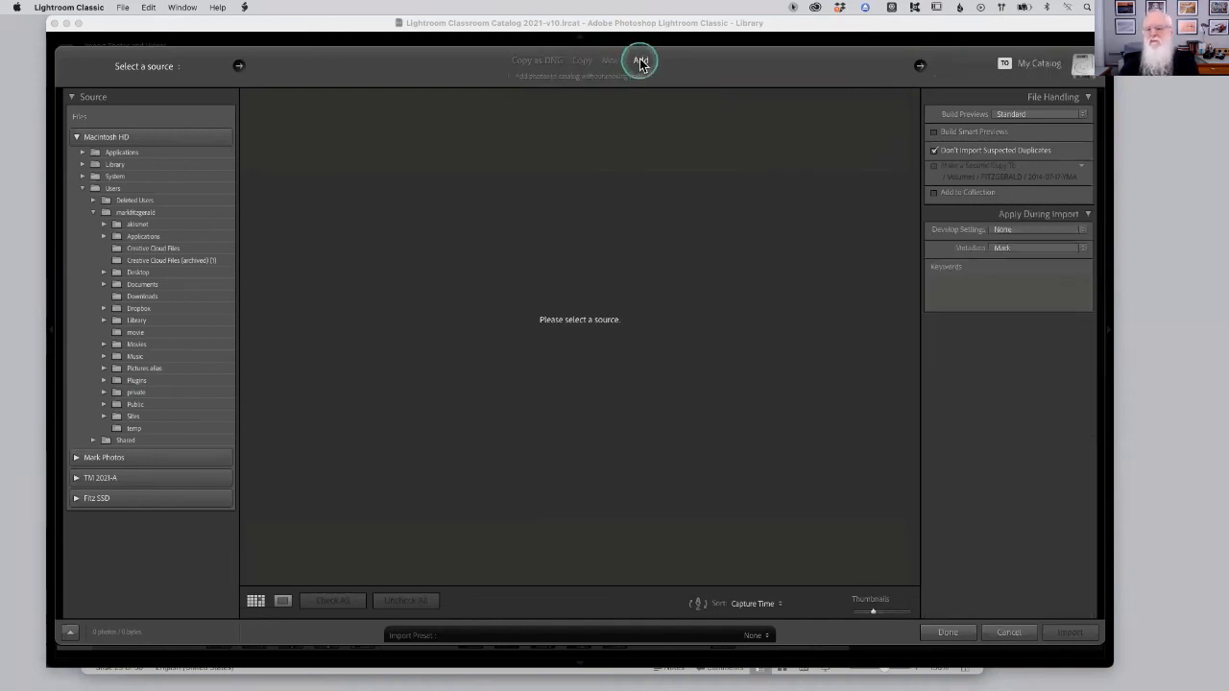
left_click(1037, 114)
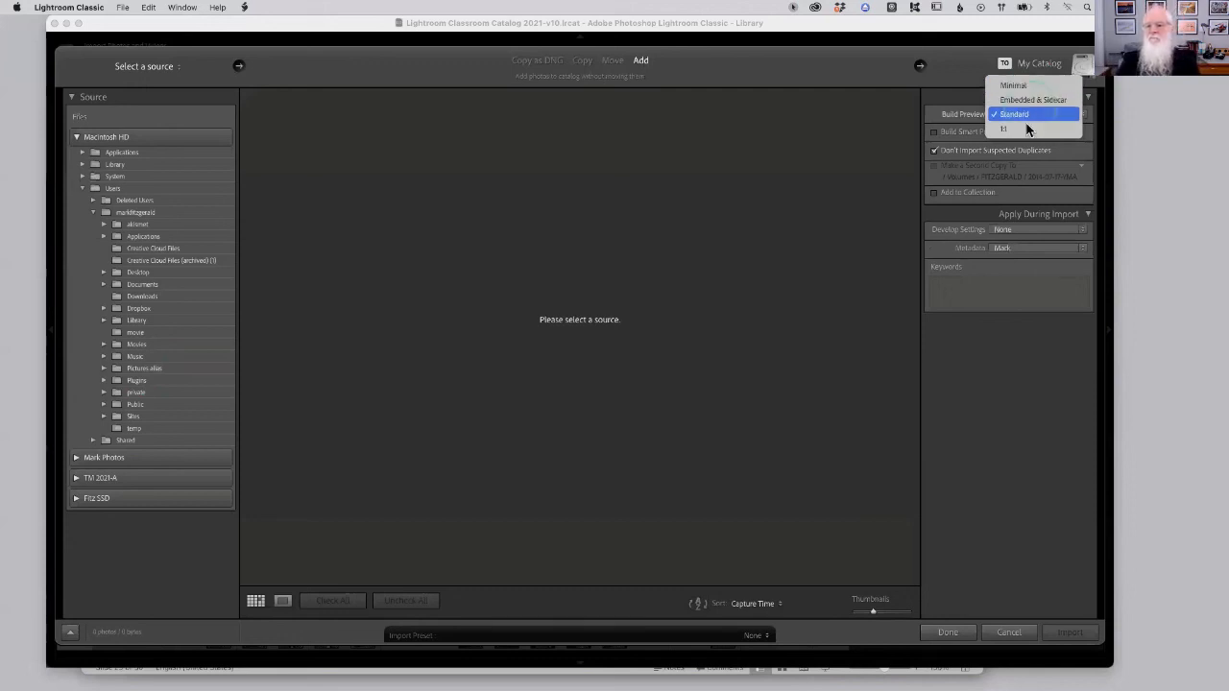
left_click(1014, 401)
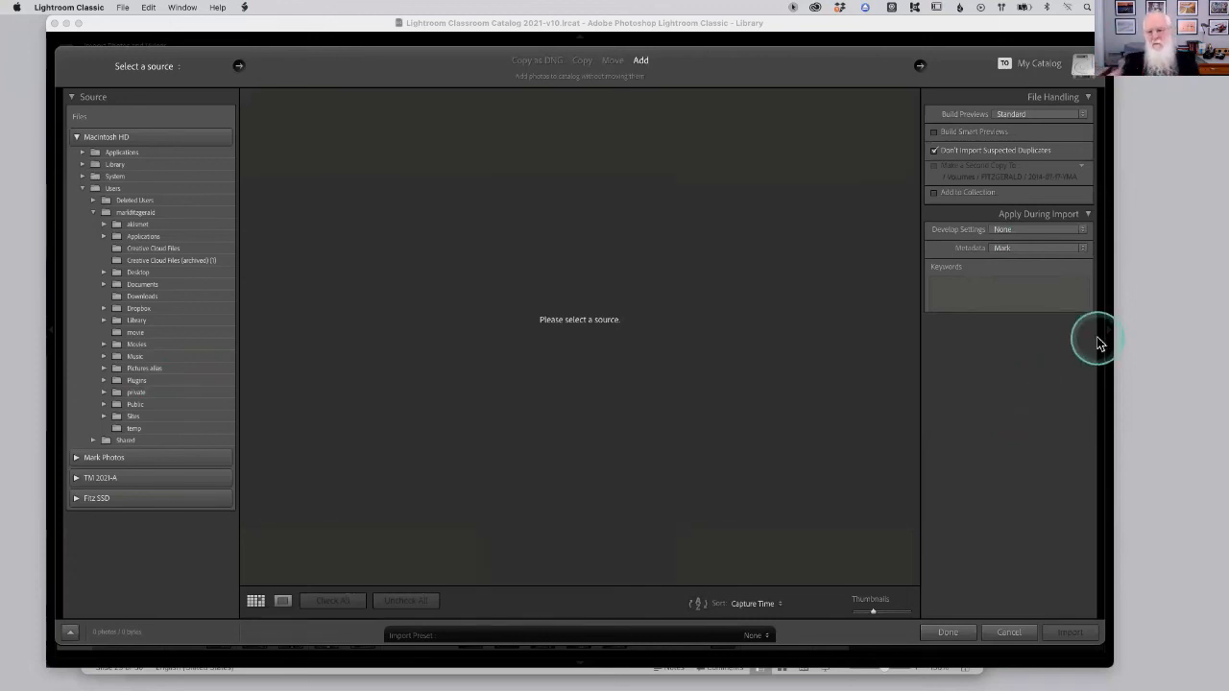
Uncheck Don't Import Suspected Duplicates, then cancel the Import dialog.
left_click(937, 153)
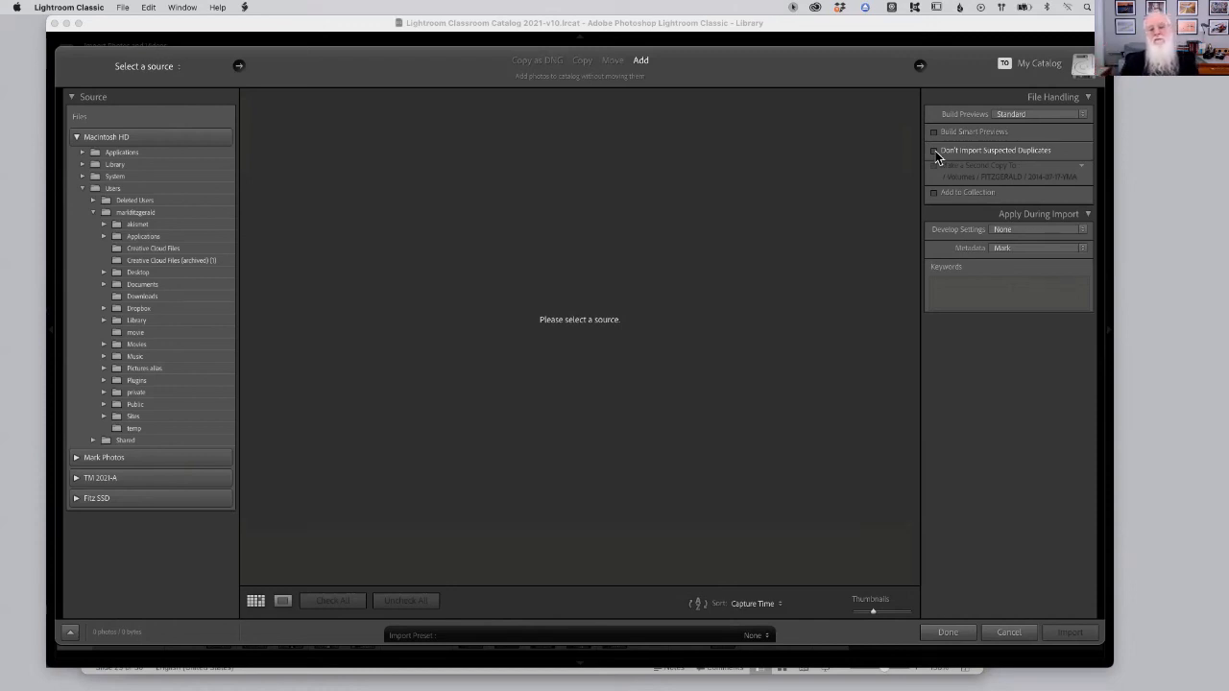
left_click(935, 153)
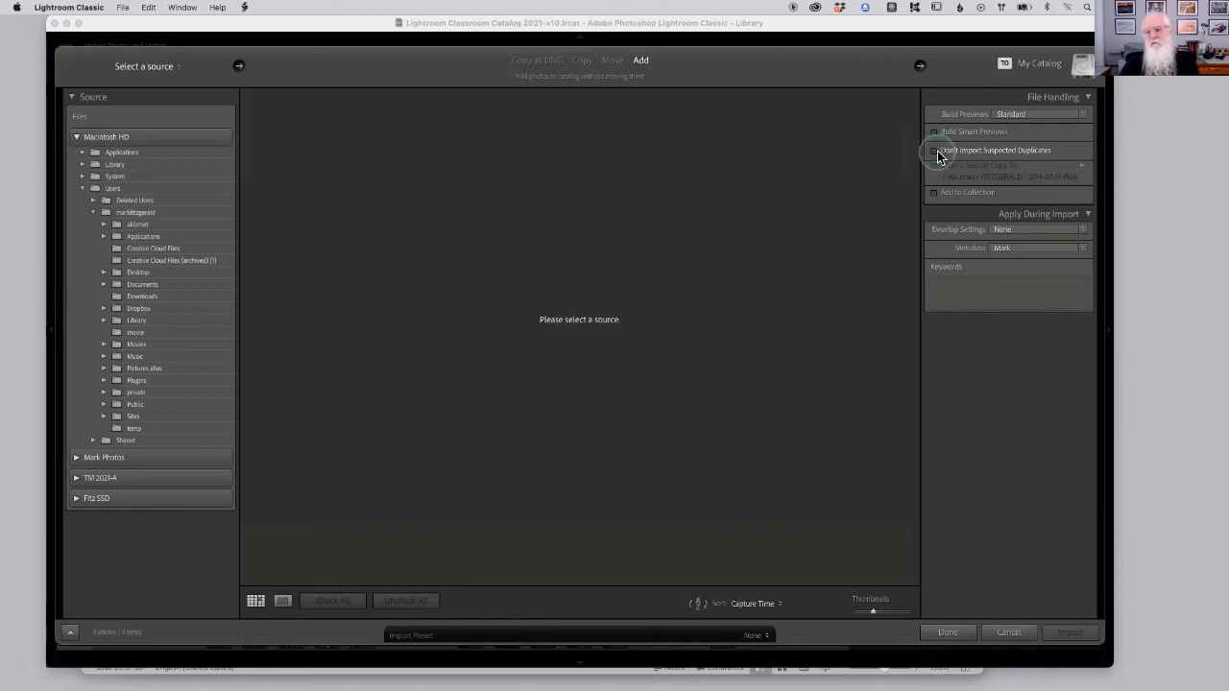
left_click(934, 151)
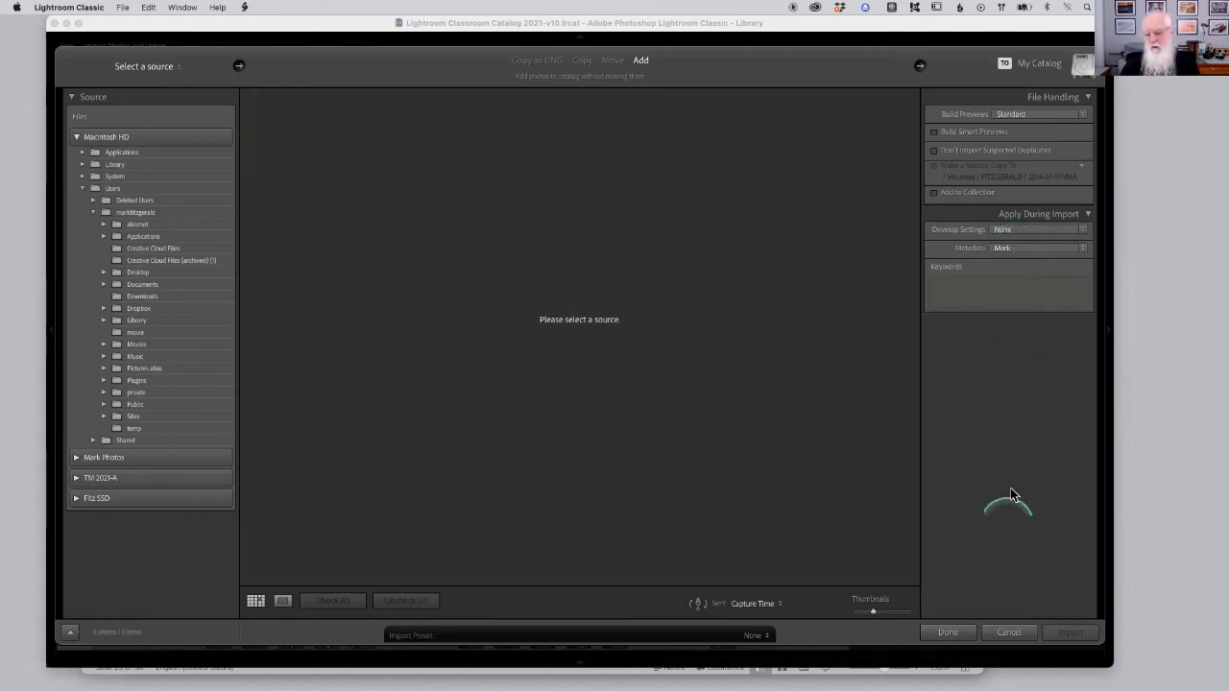
left_click(1007, 632)
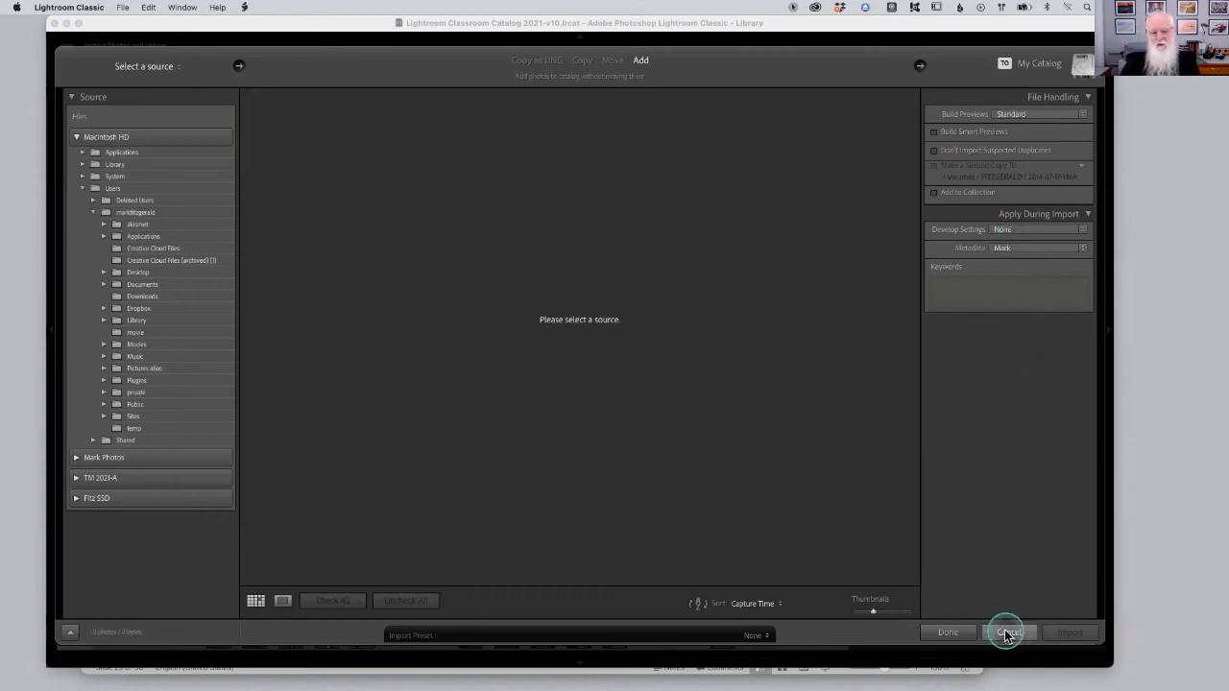